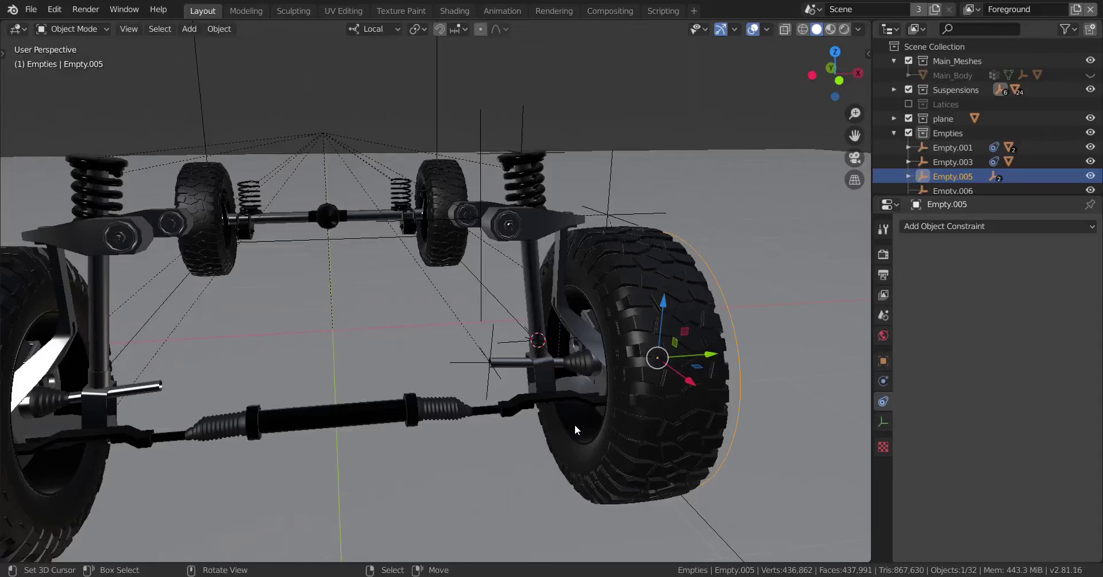
- Examine the front-left suspension and the empties at the spring's upper end and the shaft's lower end
scroll(574, 426, "down", 2)
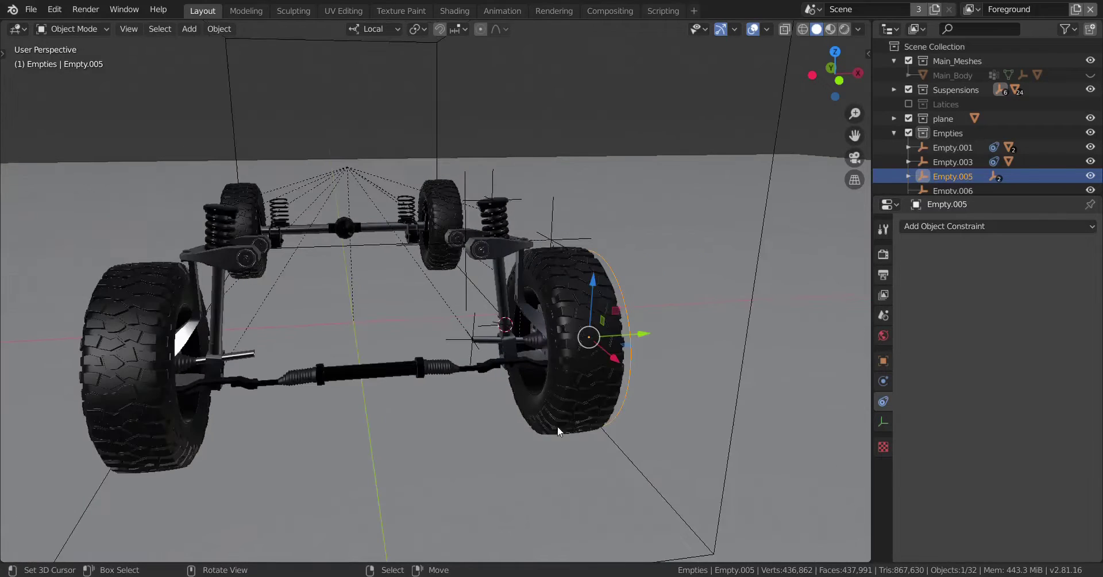
scroll(559, 425, "up", 2)
middle_click_drag(564, 422, 467, 371)
scroll(542, 408, "up", 2)
scroll(481, 405, "up", 2)
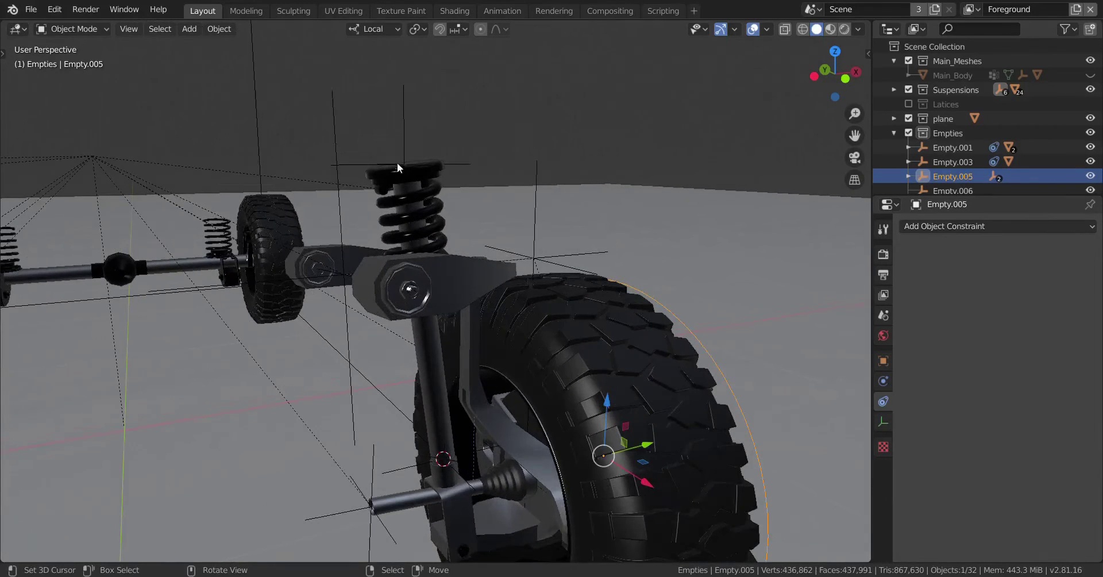
right_click(403, 122)
scroll(473, 417, "down", 1)
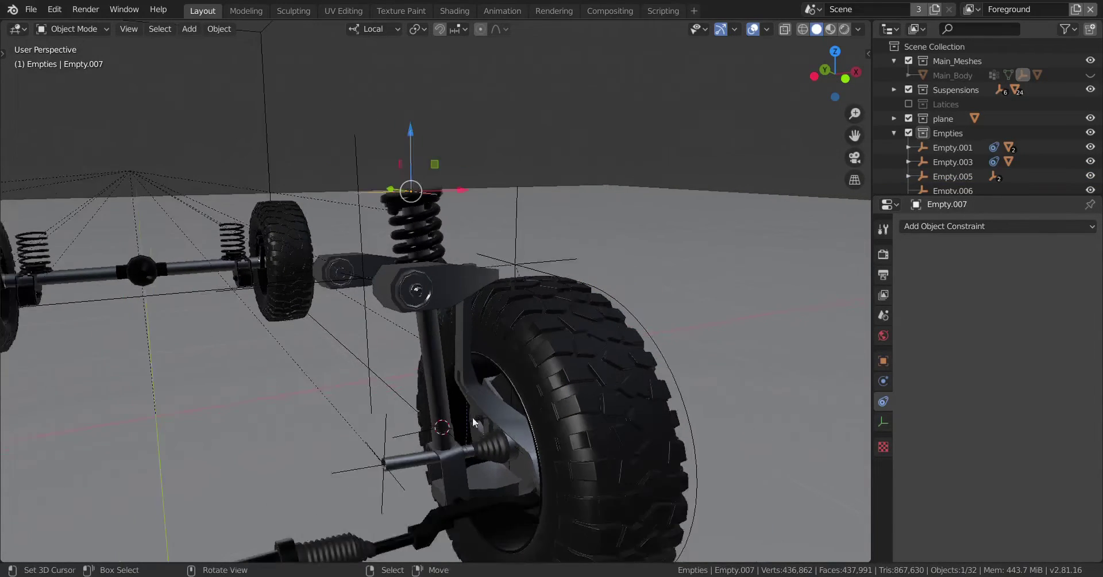
middle_click_drag(473, 418, 438, 359, "shift")
scroll(452, 259, "up", 3)
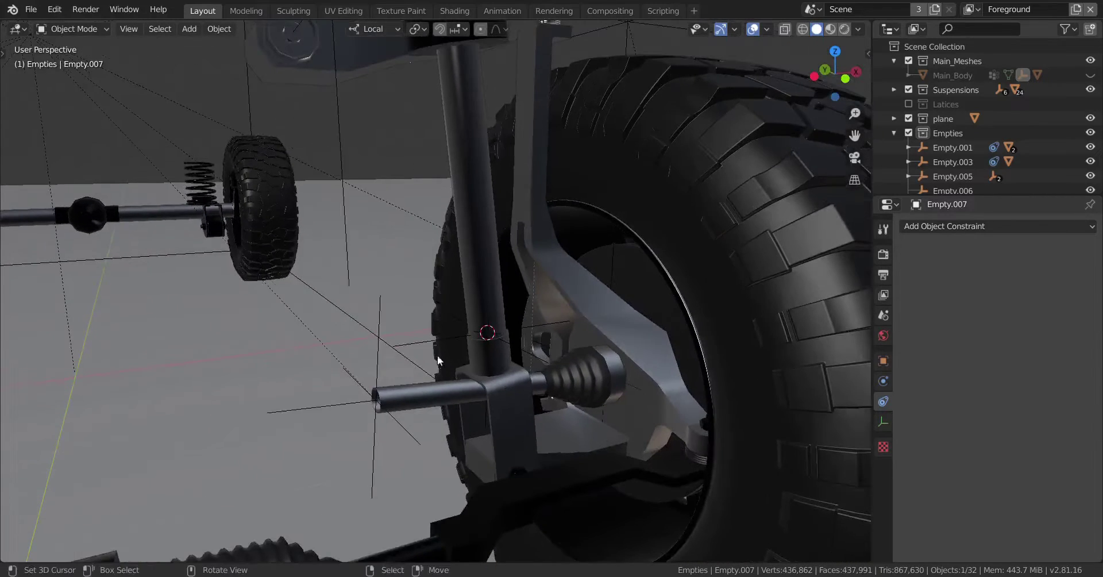
left_click(432, 341)
scroll(491, 236, "down", 2)
middle_click_drag(491, 236, 555, 442, "shift")
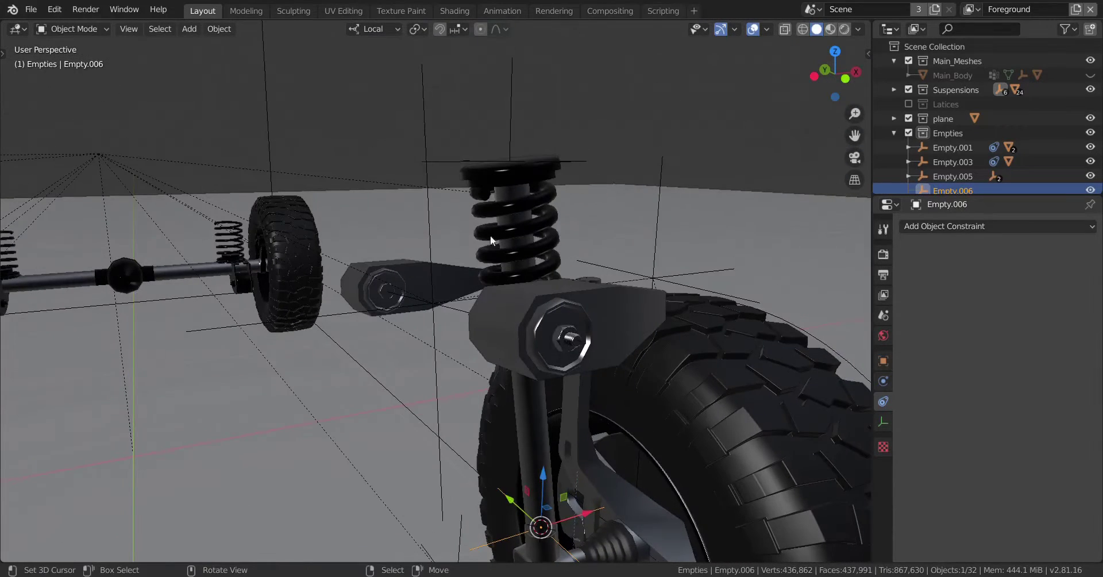
- Try moving the empty at the upper end of the front-left spring
right_click(515, 115)
key("g")
right_click(559, 247)
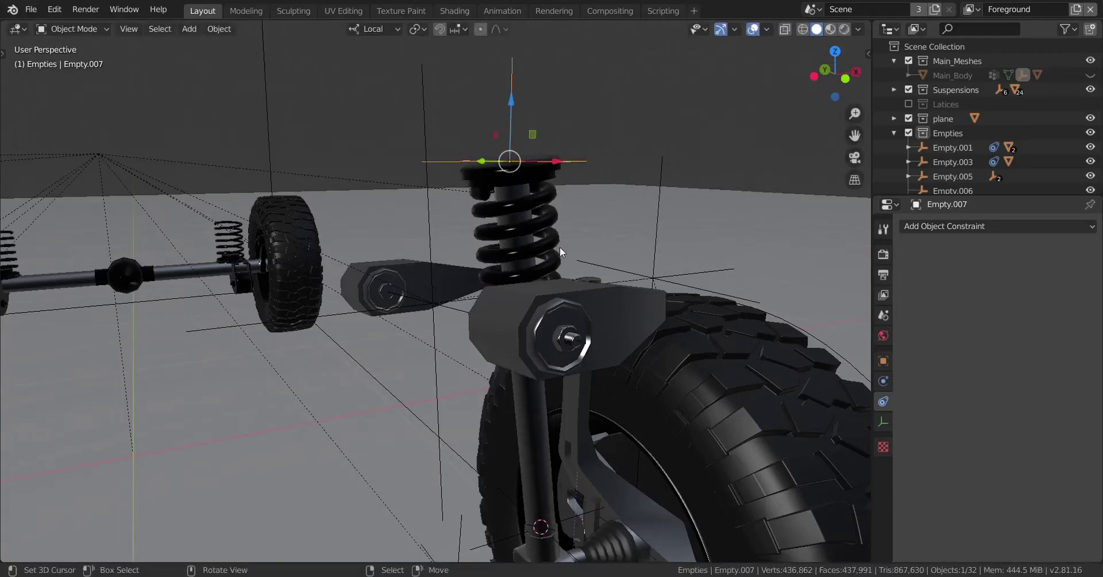
- Try moving the unhidden Main_Body relative to the suspension, and hide the body again
scroll(561, 251, "down", 3)
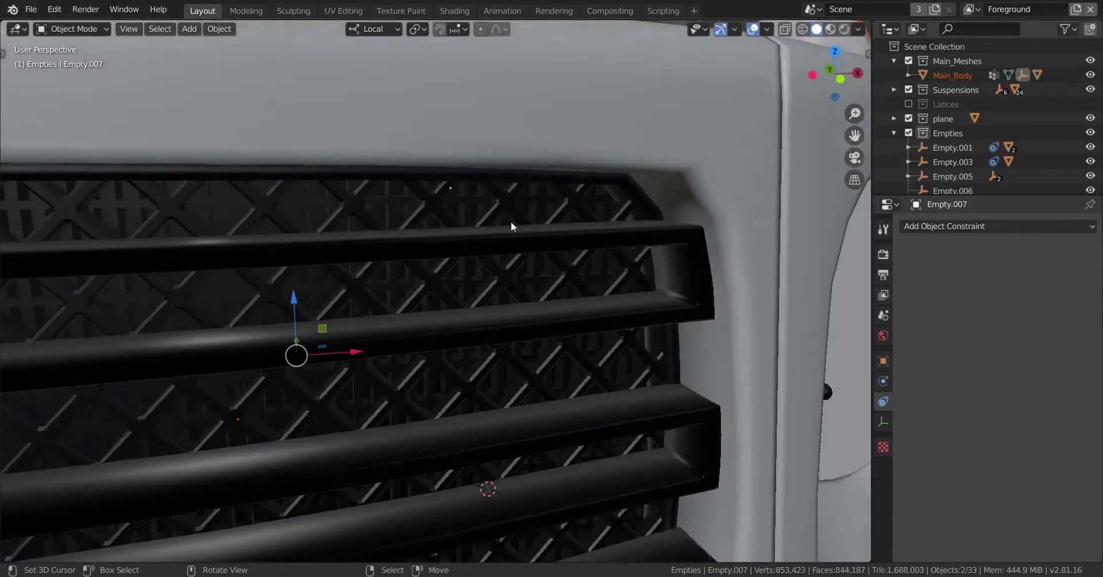
scroll(511, 226, "down", 2)
left_click(488, 130)
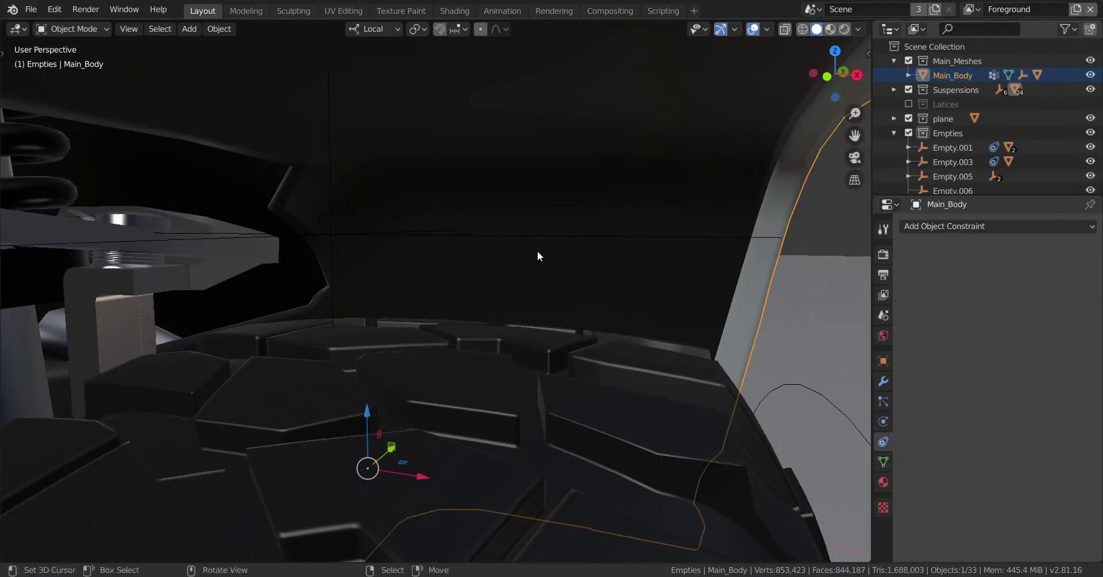
middle_click_drag(538, 251, 577, 304)
key("g")
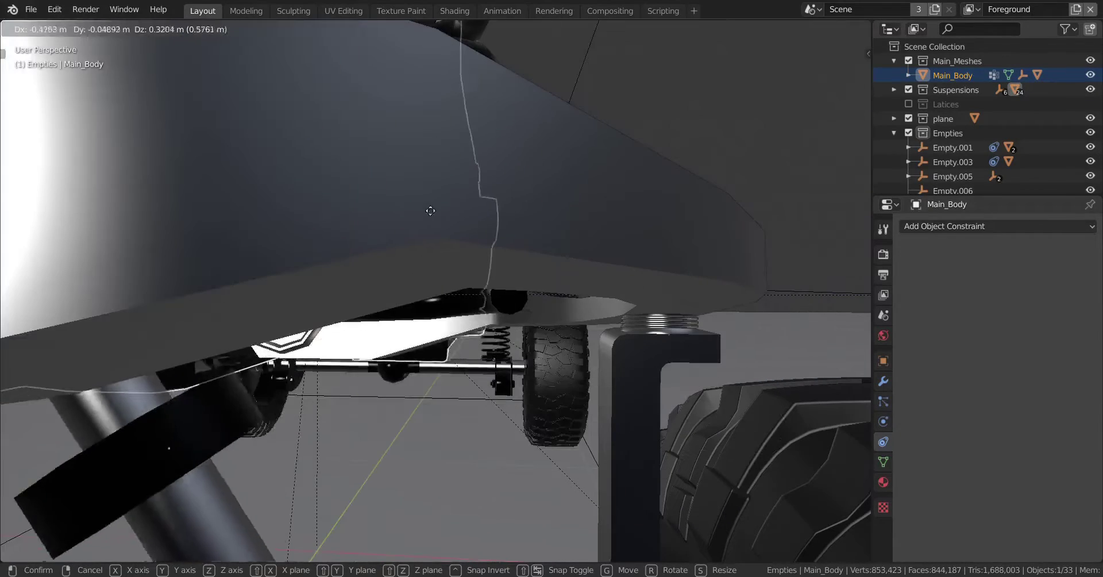
key("Escape")
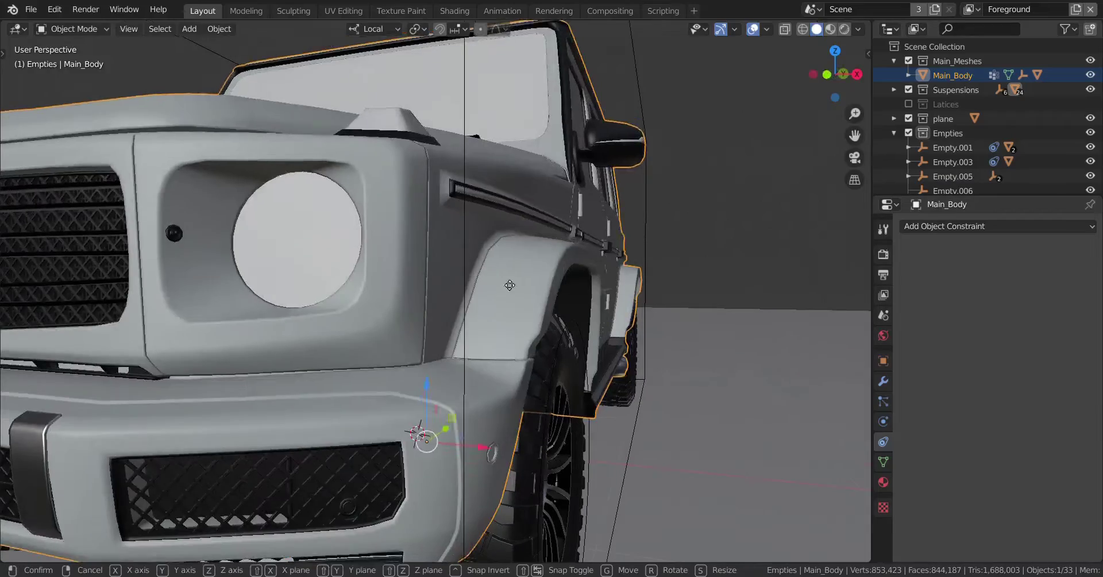
key("g")
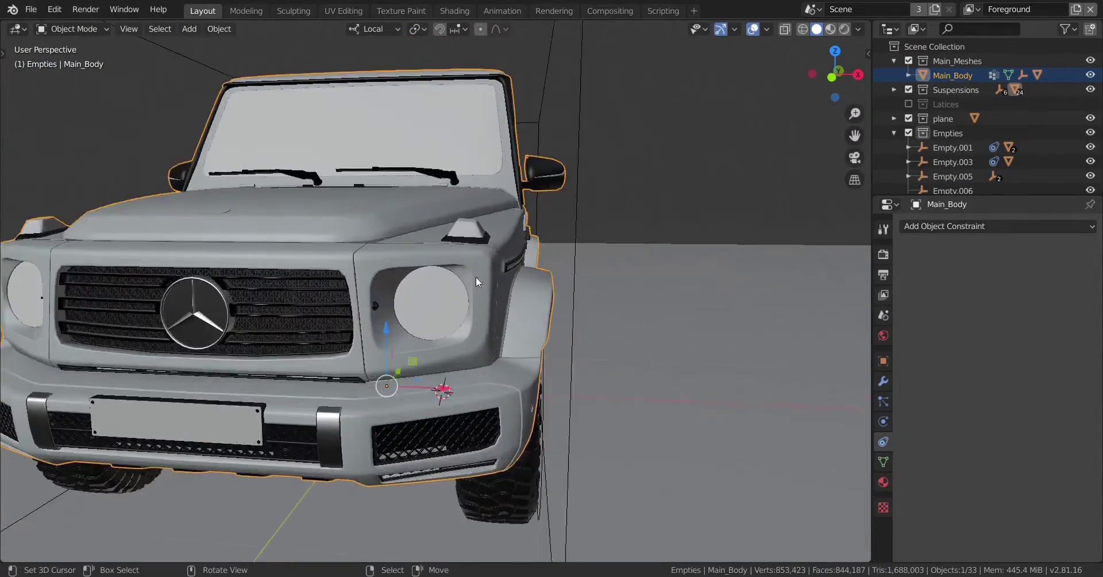
key("h")
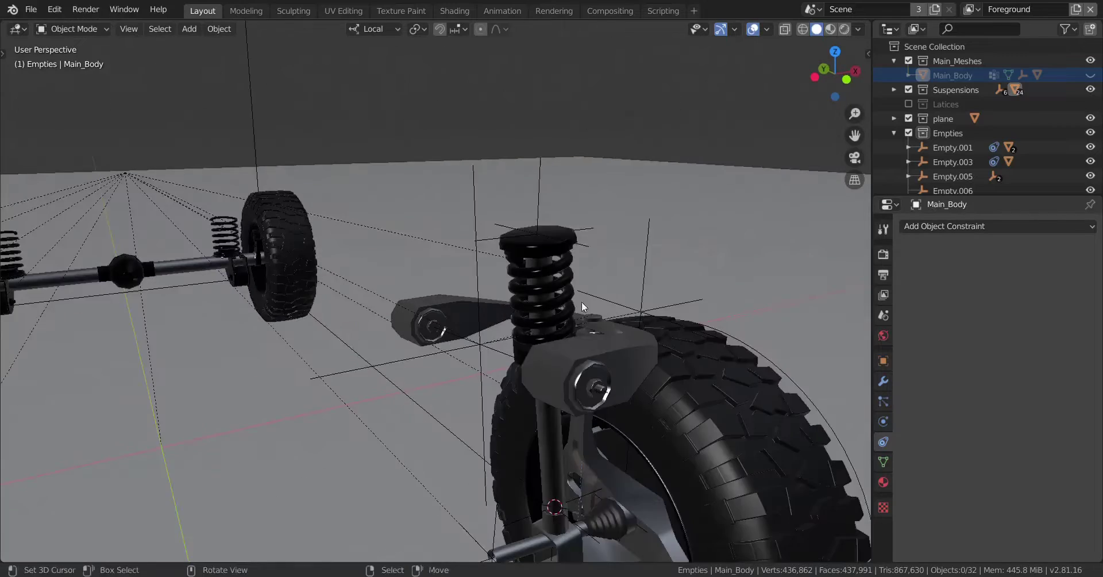
- Try moving Empty.005 at the front-left wheel along its local Z axis
middle_click_drag(581, 301, 574, 249)
left_click(560, 226)
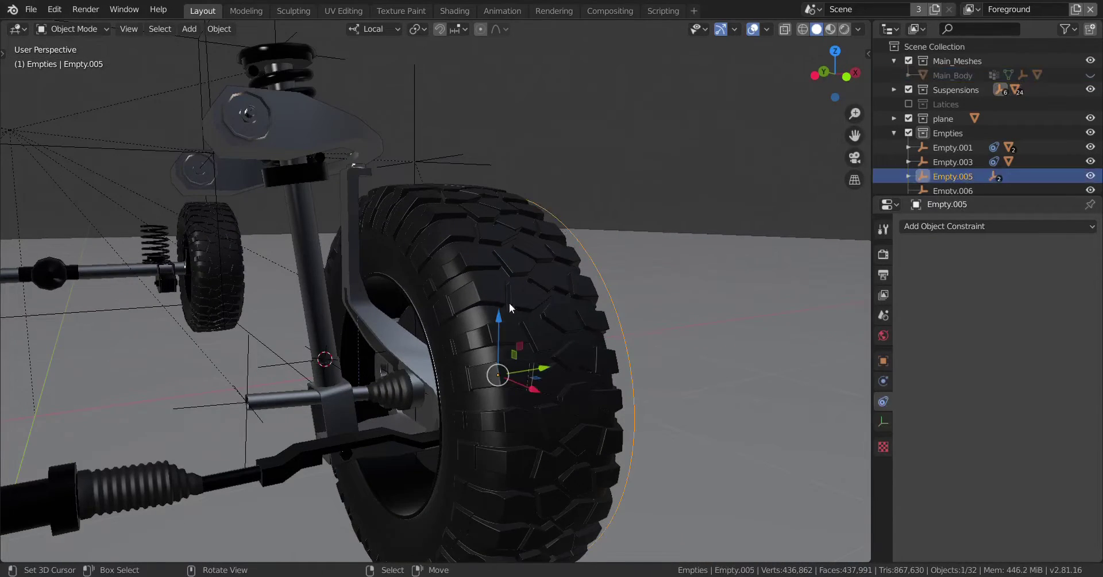
key("g")
key("z")
key("z")
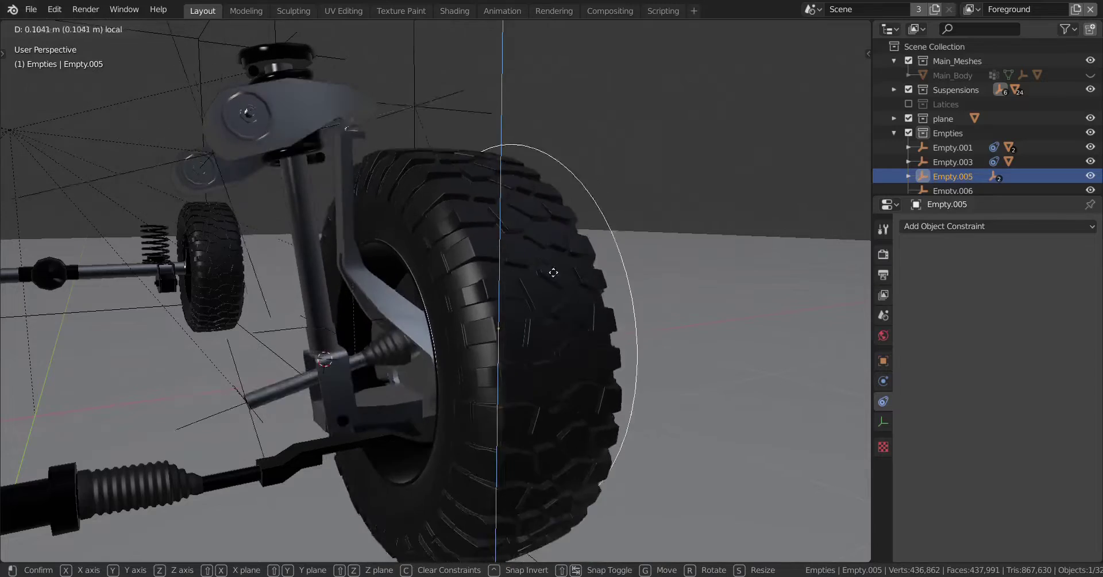
right_click(551, 357)
- Inspect the front-left coil spring and try raising the wheel's control empty again
middle_click_drag(332, 254, 416, 353, "shift")
scroll(416, 353, "up", 2)
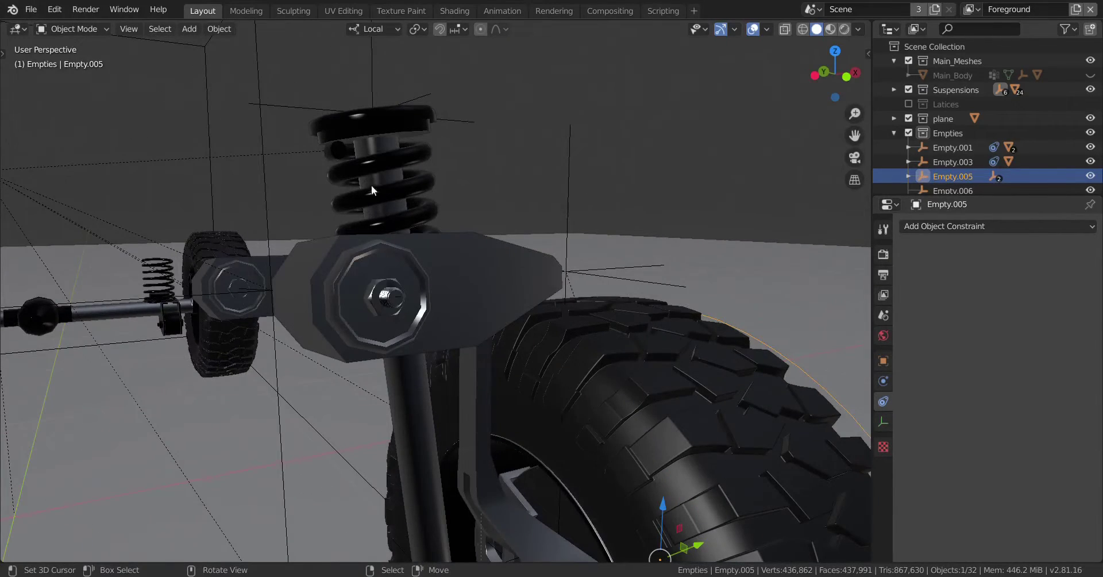
left_click(371, 170)
middle_click_drag(410, 243, 671, 321)
left_click(669, 328)
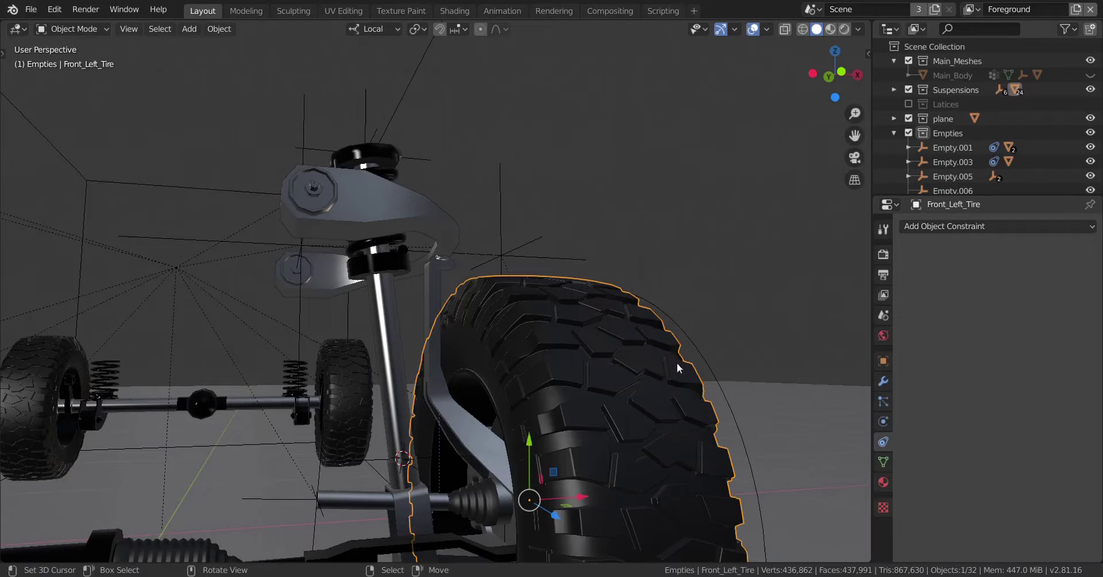
left_click(688, 342)
left_click_drag(600, 444, 642, 365)
right_click(642, 365)
- Add a Transformation constraint to the front-left coil spring, front_suspension_spring_and_shaft.004
scroll(506, 337, "down", 2)
scroll(505, 334, "down", 1)
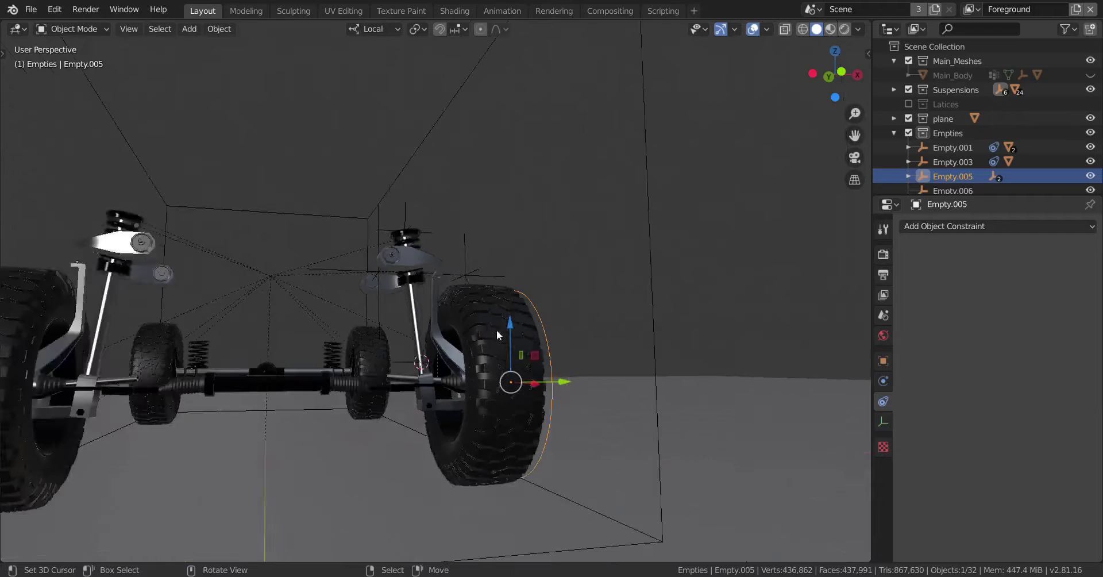
scroll(498, 331, "up", 2)
middle_click_drag(497, 330, 503, 335)
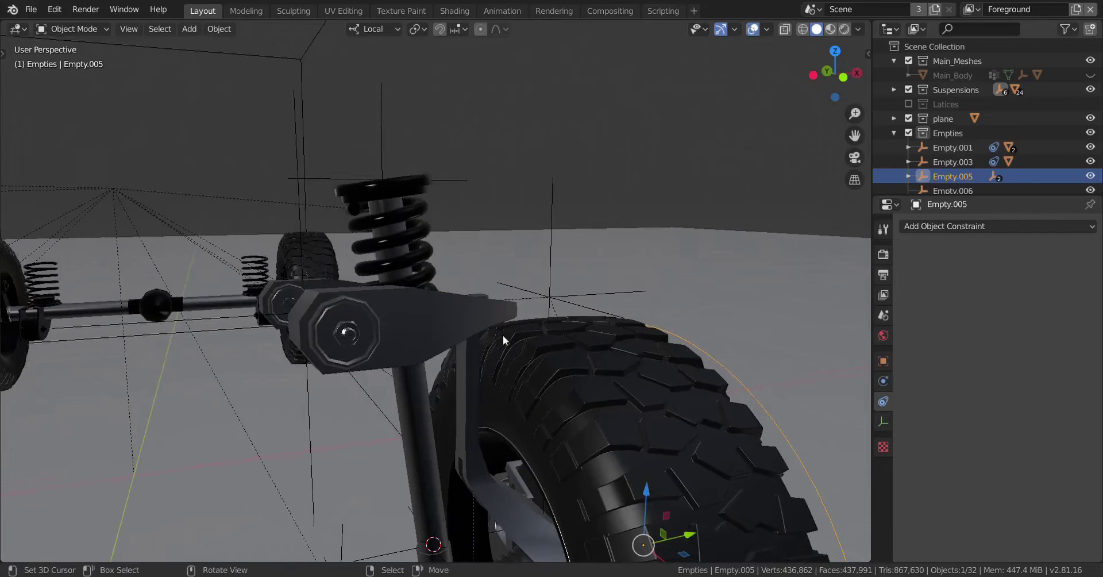
right_click(408, 218)
scroll(517, 350, "up", 1)
middle_click_drag(577, 372, 560, 362)
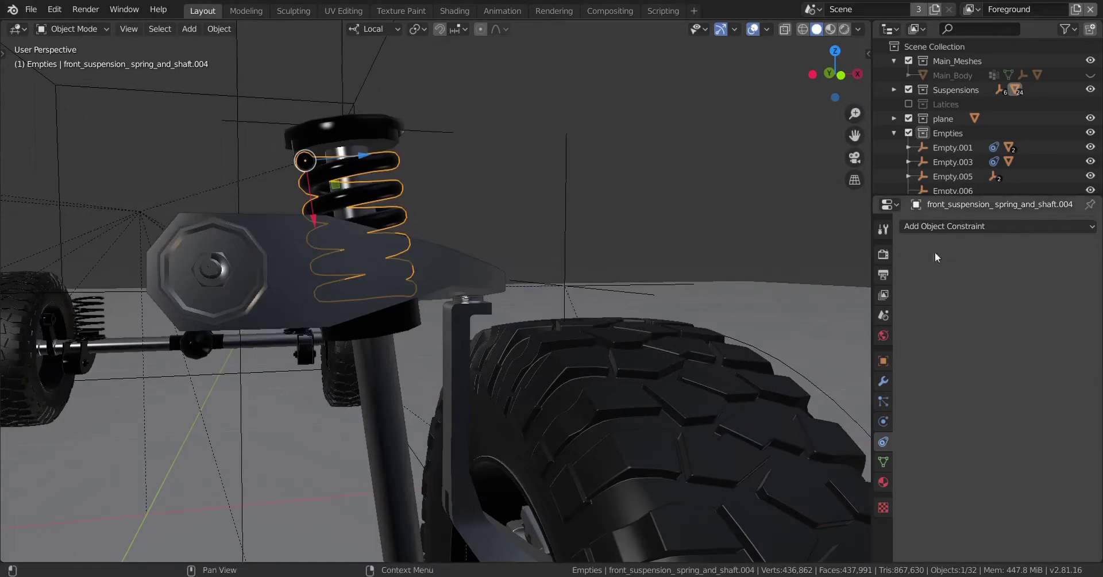
left_click(989, 227)
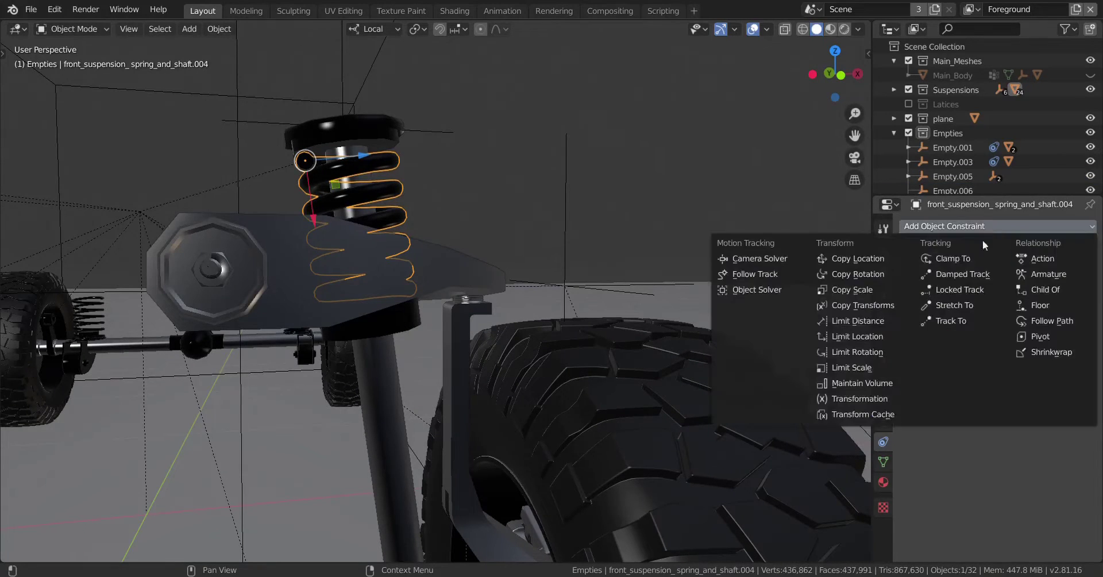
left_click(860, 398)
- Set the spring's Transformation constraint target to Empty.005, the circle empty around the front-left wheel
scroll(587, 333, "up", 4)
scroll(589, 340, "down", 4)
middle_click_drag(589, 340, 716, 315)
scroll(551, 331, "up", 1)
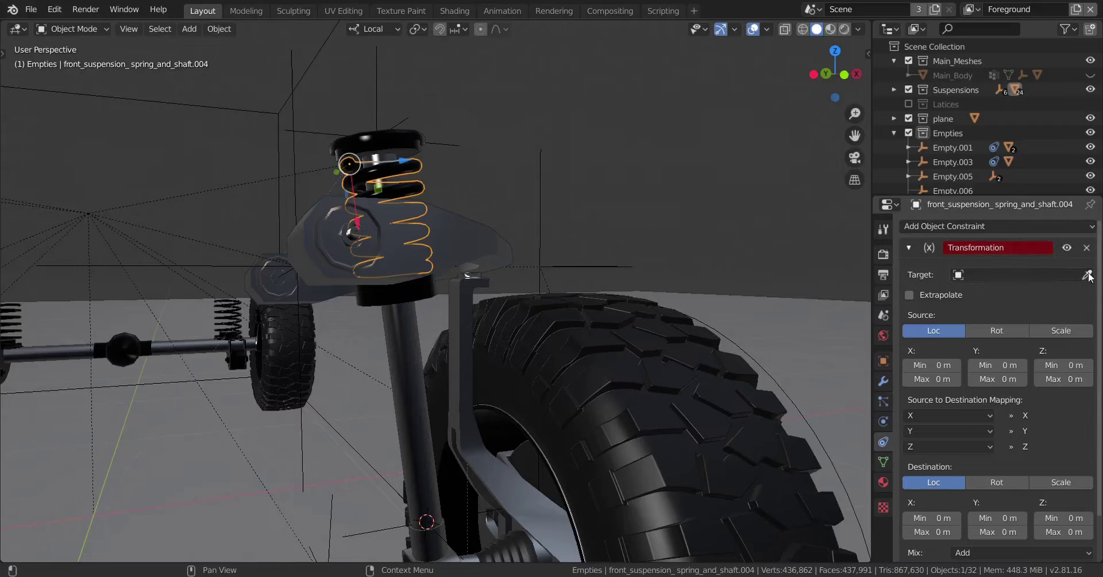
middle_click_drag(663, 238, 505, 257)
right_click(487, 249)
scroll(485, 249, "up", 2)
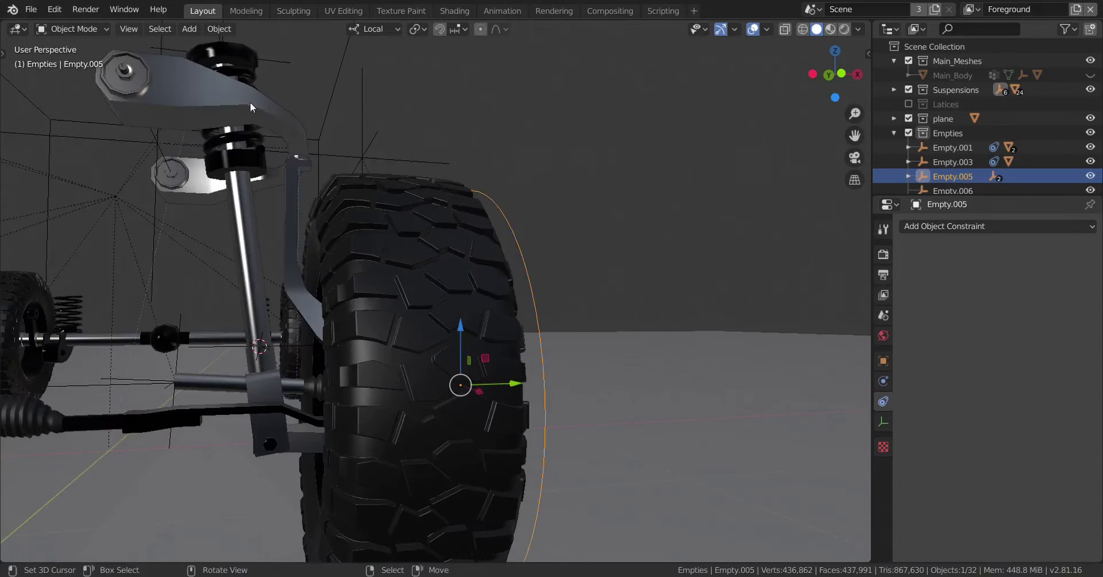
middle_click_drag(250, 102, 243, 130)
left_click(219, 115)
middle_click_drag(350, 194, 351, 189)
left_click(1088, 274)
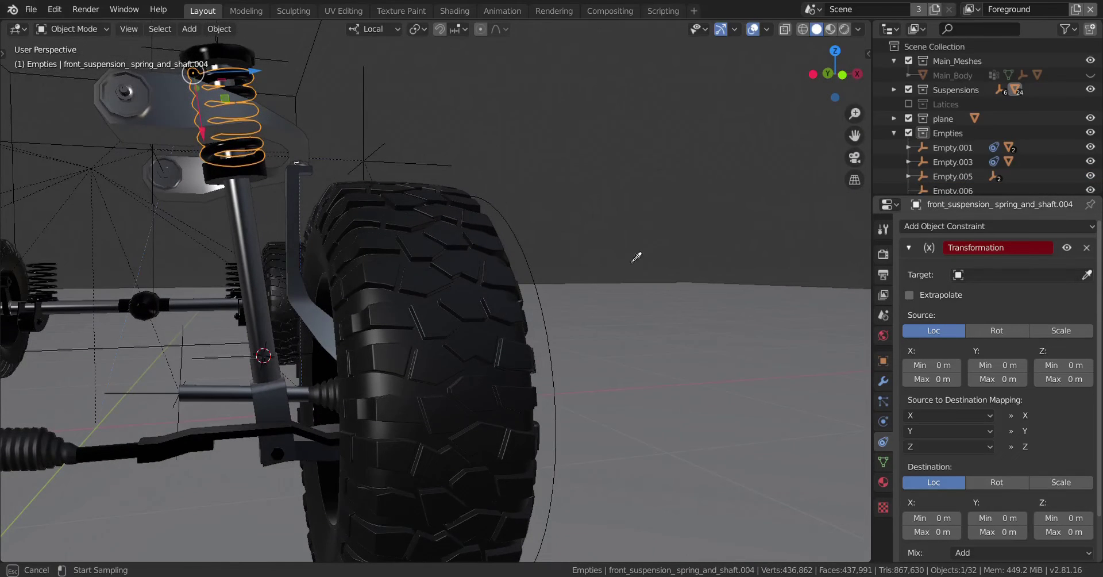
left_click(527, 246)
middle_click_drag(527, 245, 596, 319)
scroll(577, 232, "down", 5)
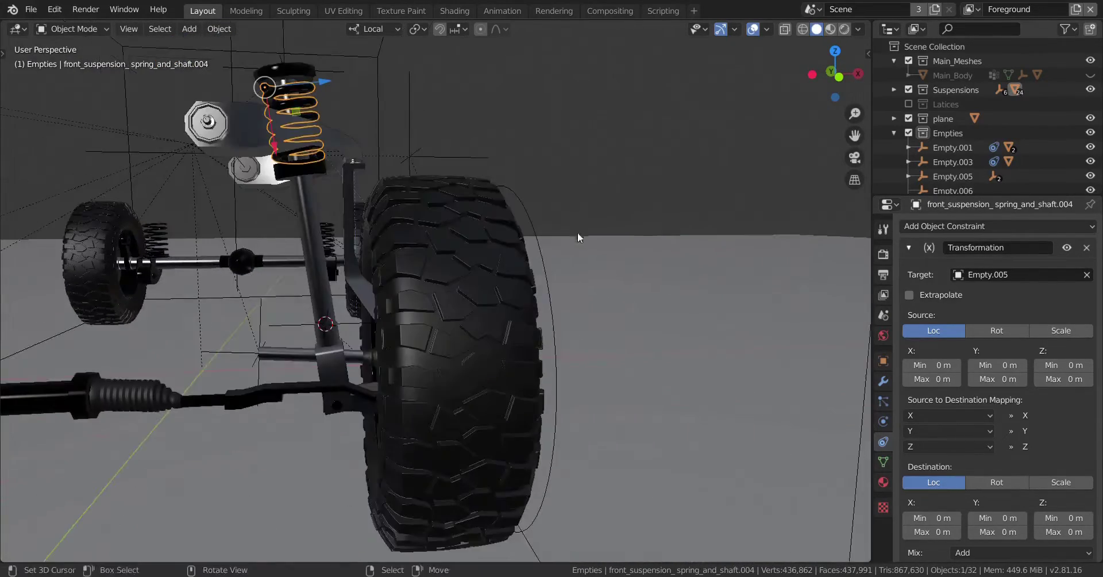
- Select the front-left wheel's circle empty and set the transform orientation to Local
left_click(529, 221)
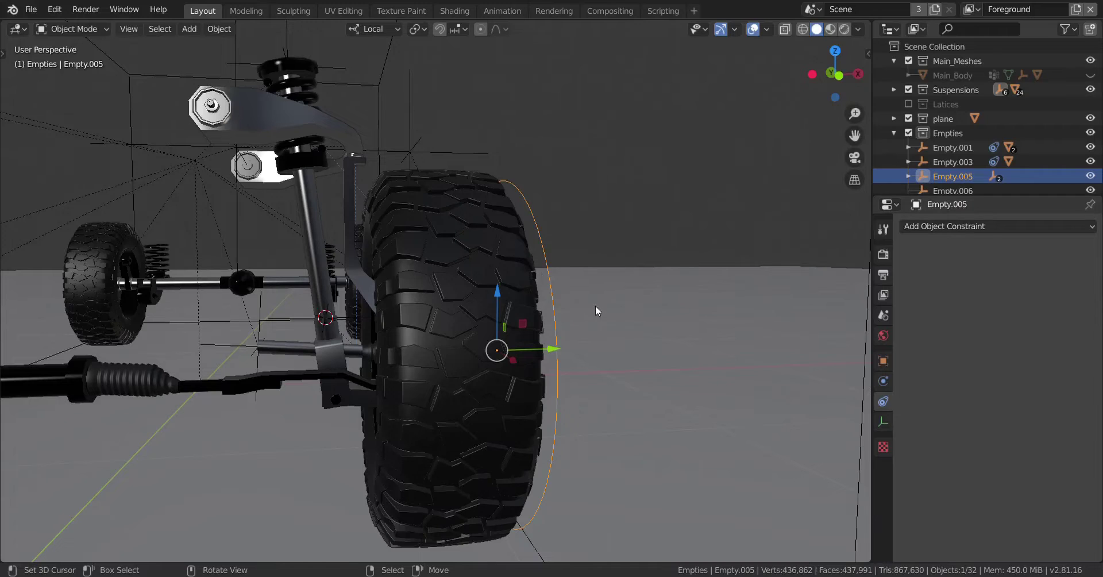
key("period")
key("Escape")
key("comma")
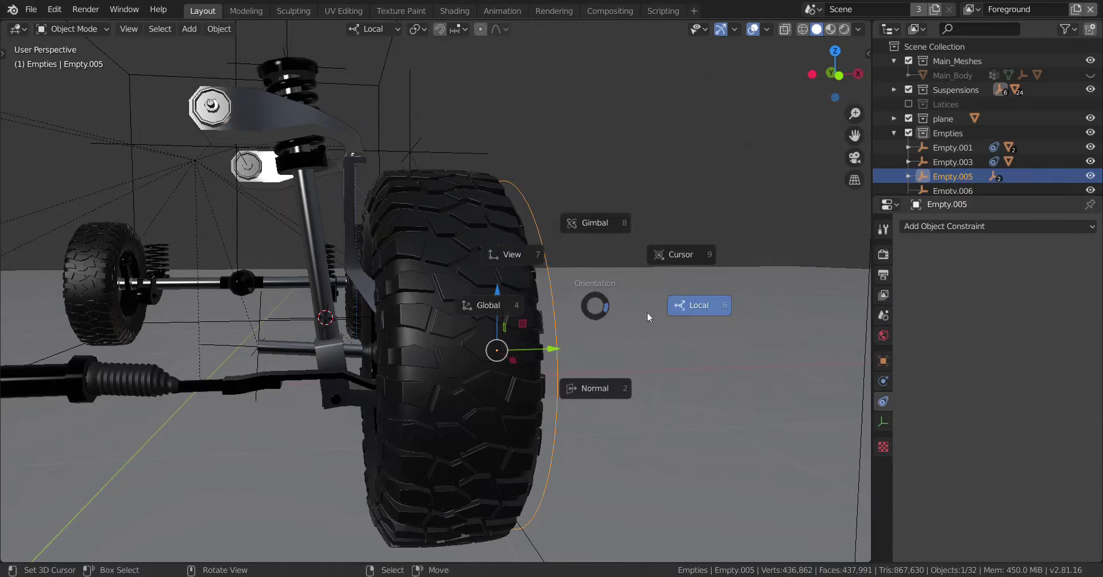
left_click(689, 311)
middle_click_drag(688, 310, 521, 309)
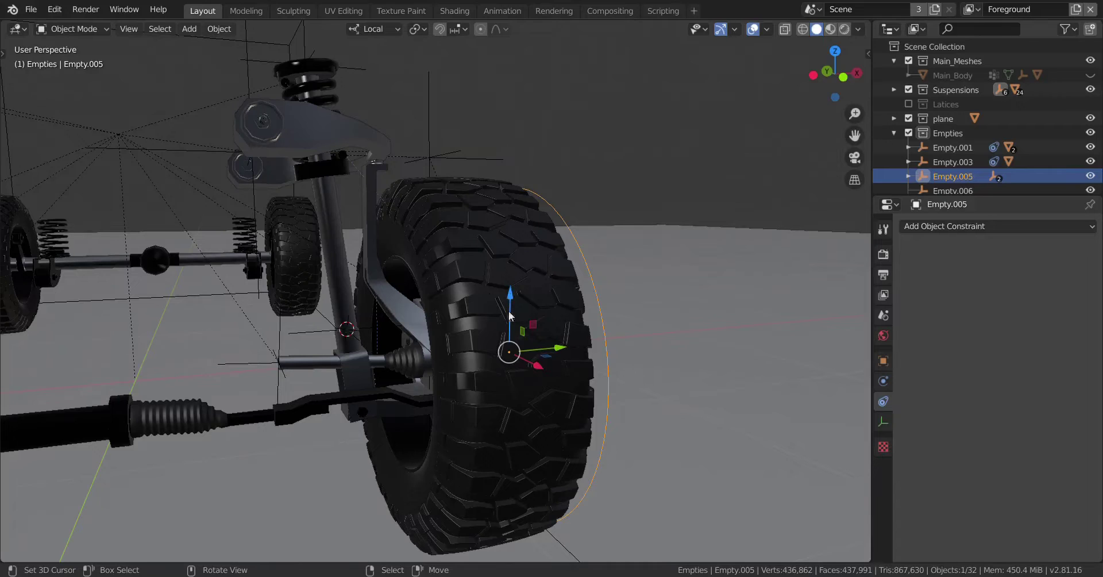
middle_click_drag(438, 239, 417, 221)
- Set both the target and owner spaces of the spring's Transformation constraint to Local Space
left_click(329, 132)
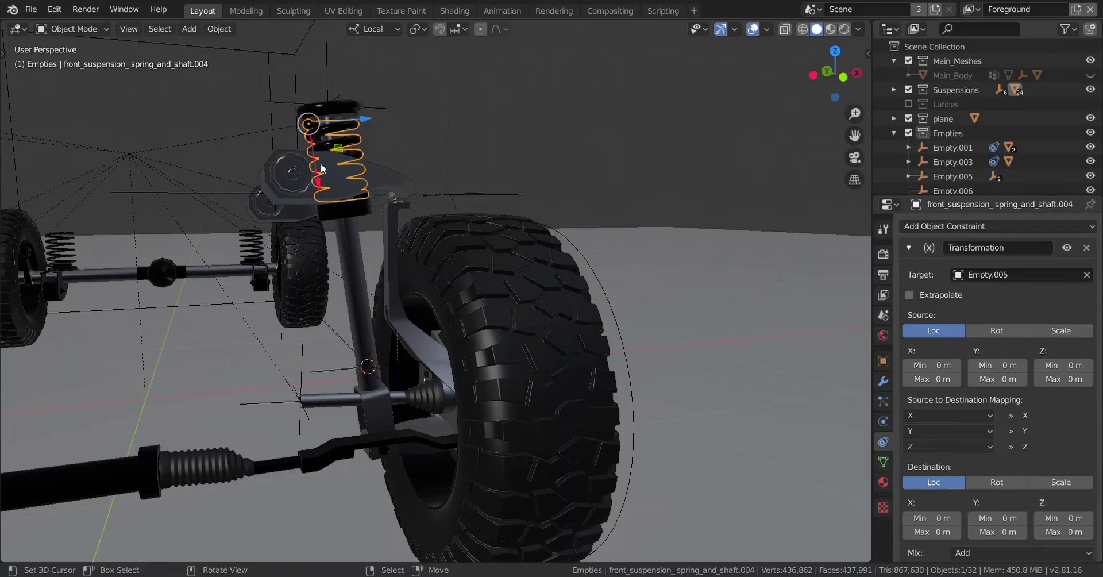
scroll(974, 473, "down", 2)
left_click(977, 525)
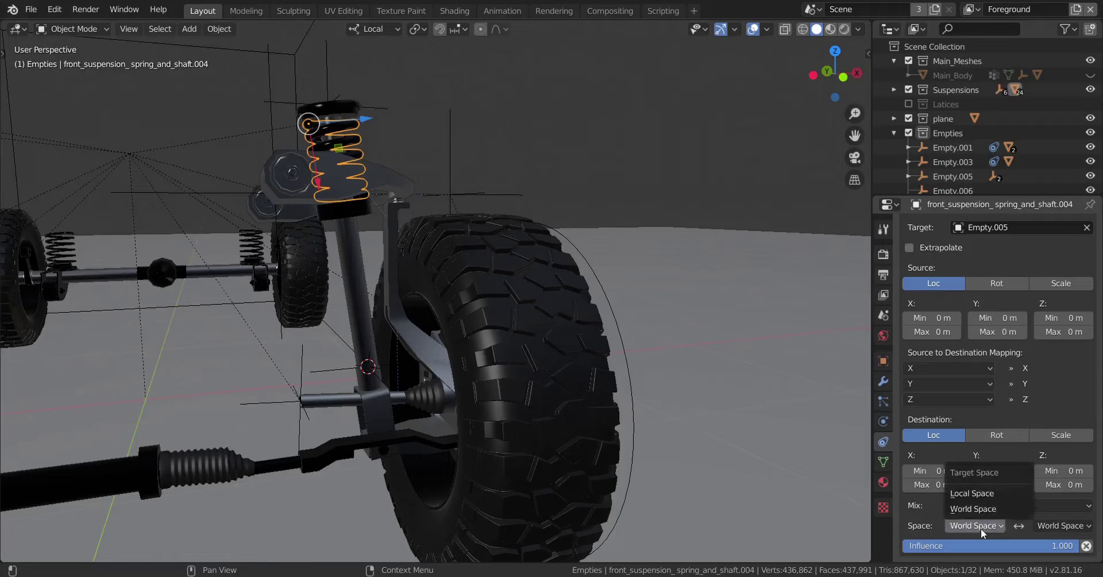
left_click(977, 494)
left_click(1060, 526)
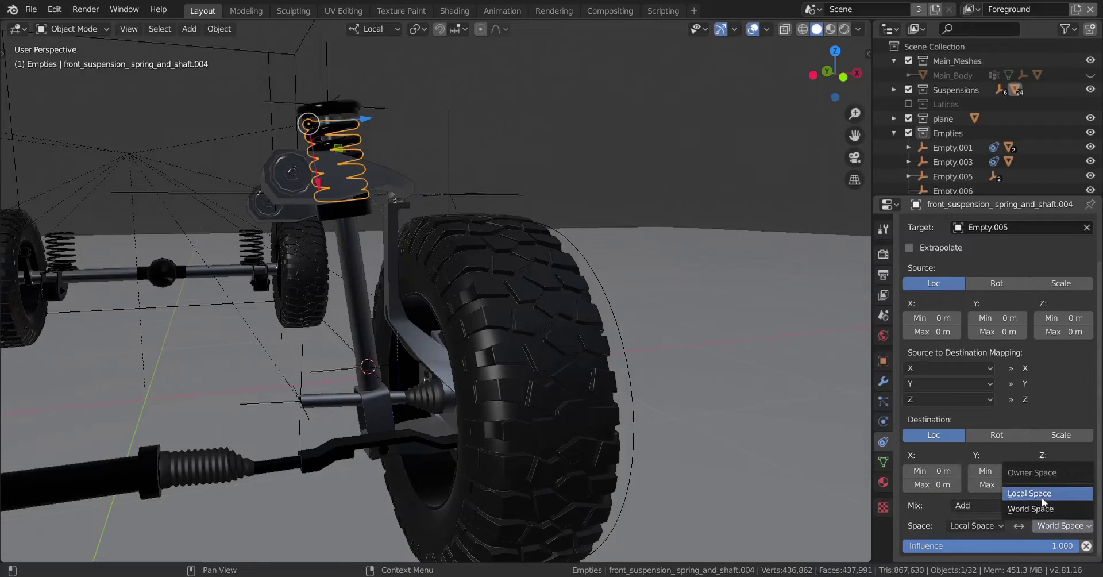
left_click(1043, 496)
scroll(525, 408, "up", 4)
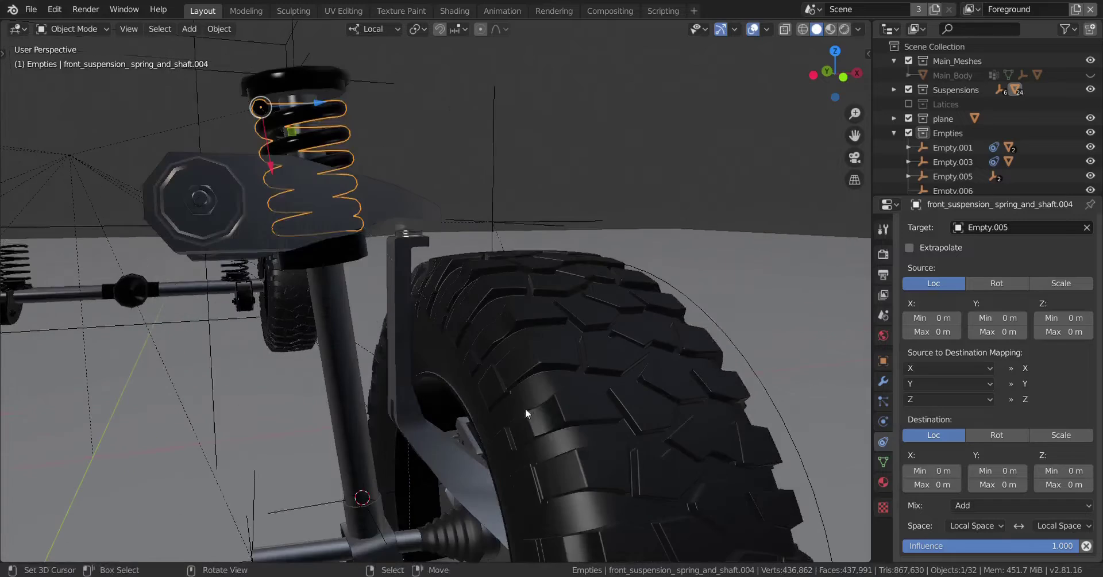
mouse_move(466, 387)
middle_mouse_down()
mouse_move(483, 388)
mouse_move(473, 381)
middle_mouse_up()
scroll(481, 374, "down", 5)
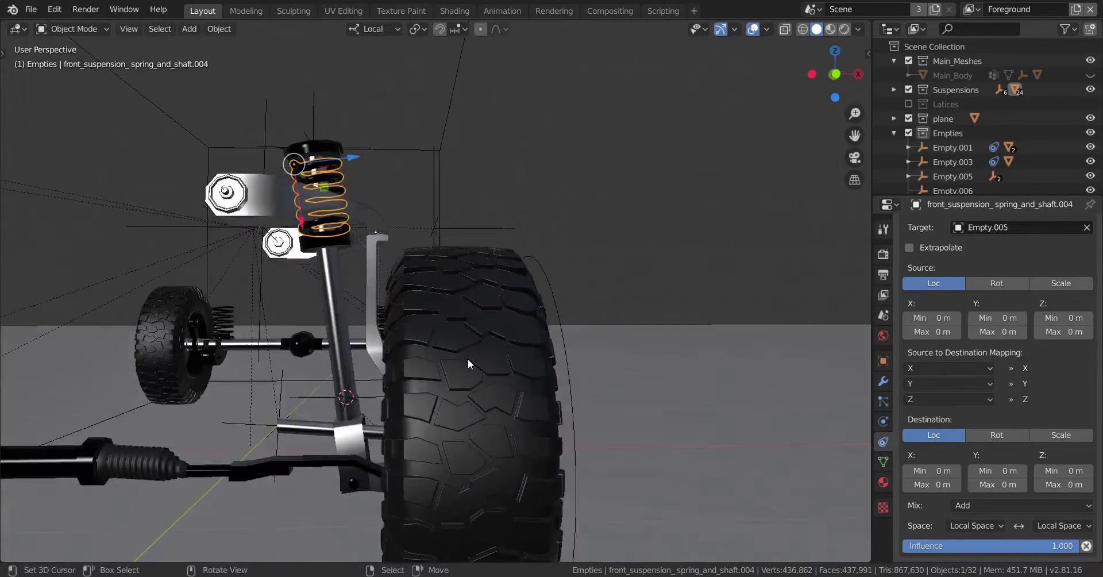
scroll(485, 361, "up", 2)
middle_click_drag(485, 361, 528, 376)
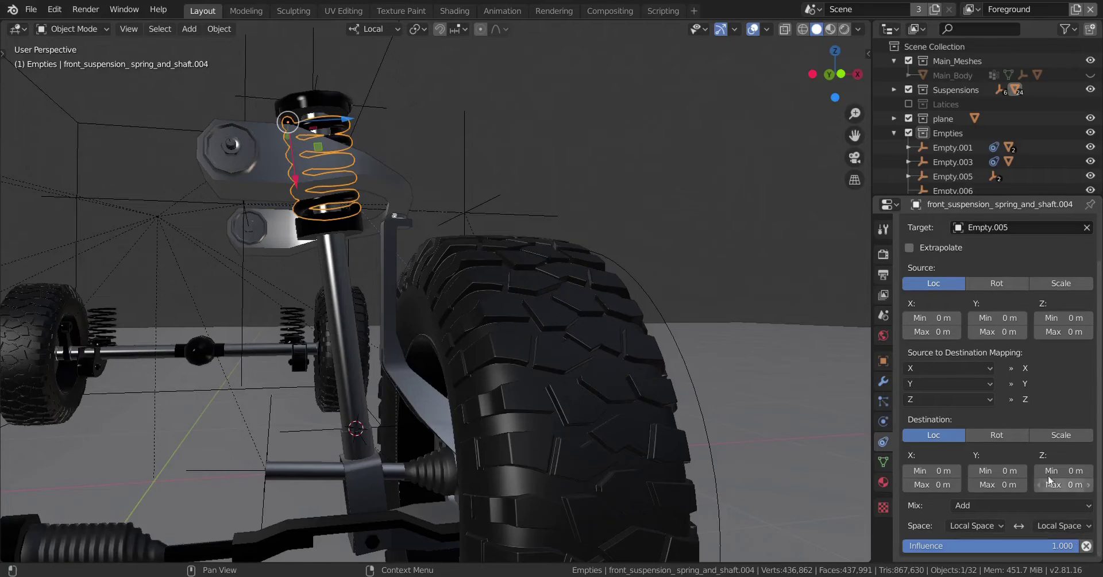
scroll(1050, 481, "up", 3)
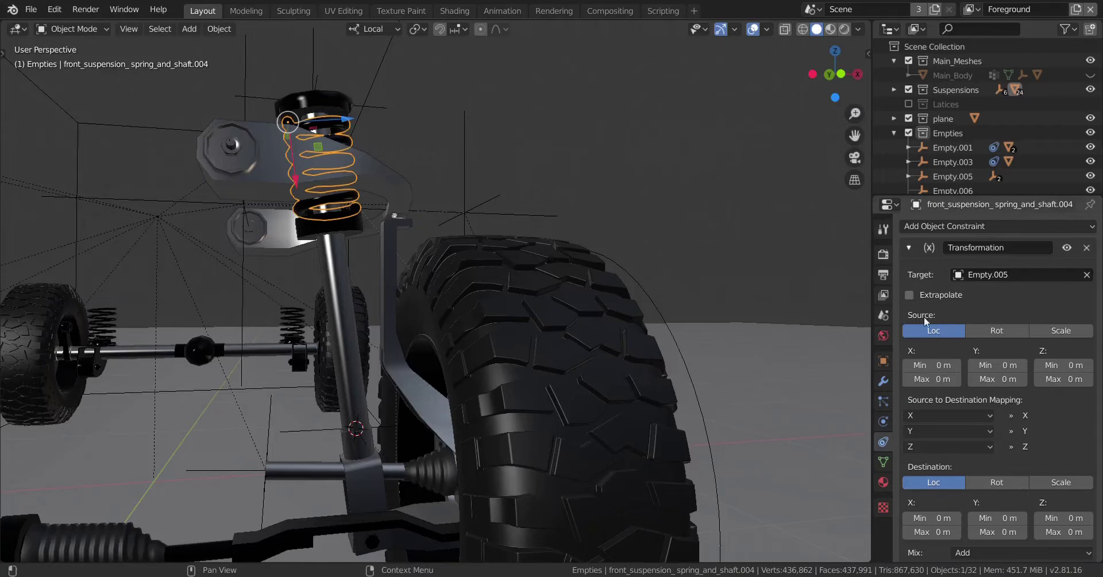
- Try moving the front-left wheel's circle empty up and back down along its local Z axis
left_click(634, 287)
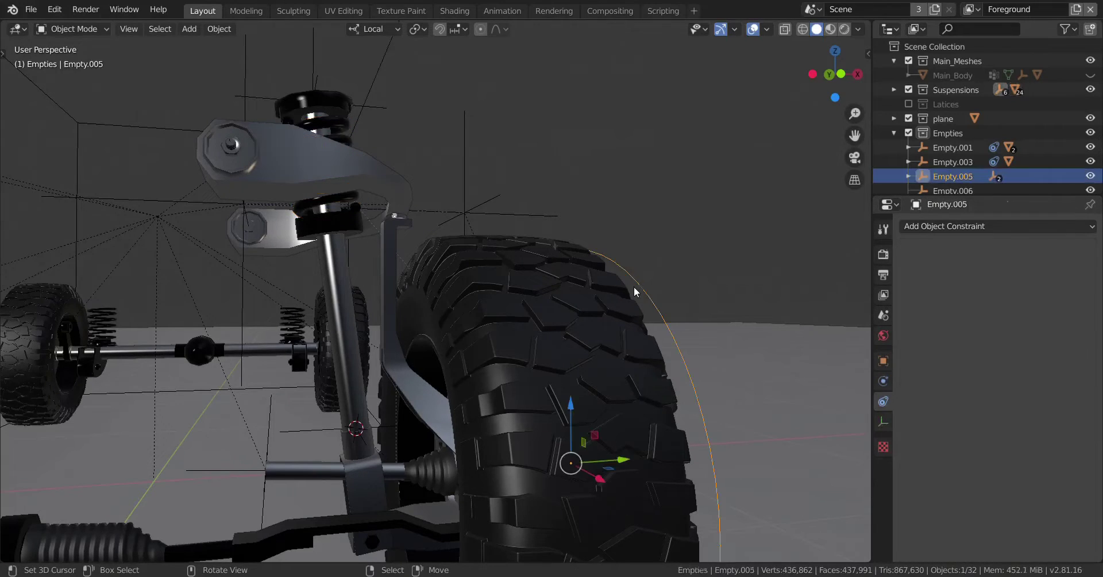
left_click(323, 134)
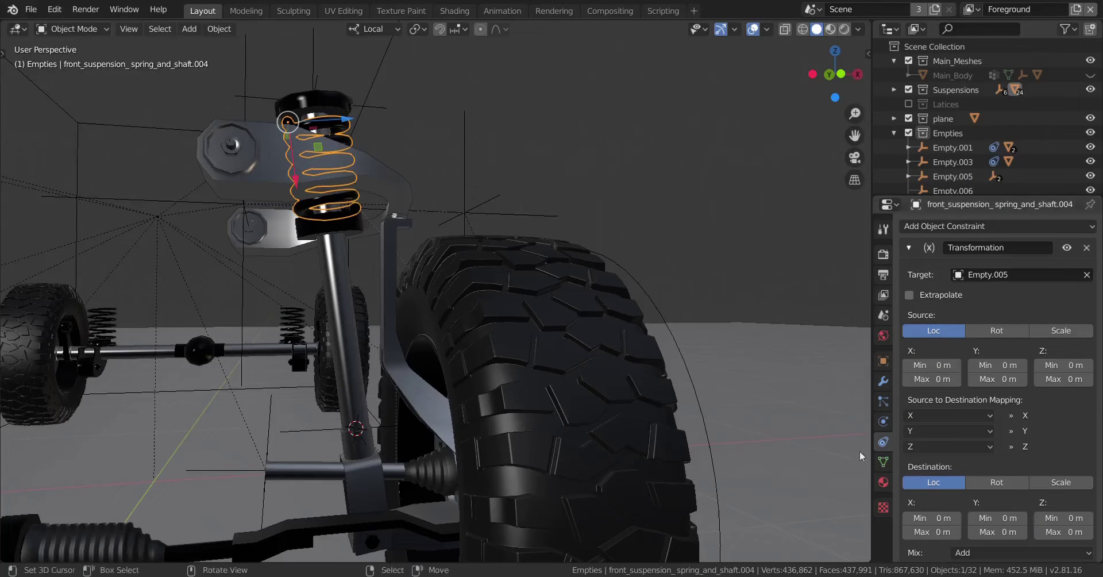
left_click(656, 308)
key("g")
key("z")
key("z")
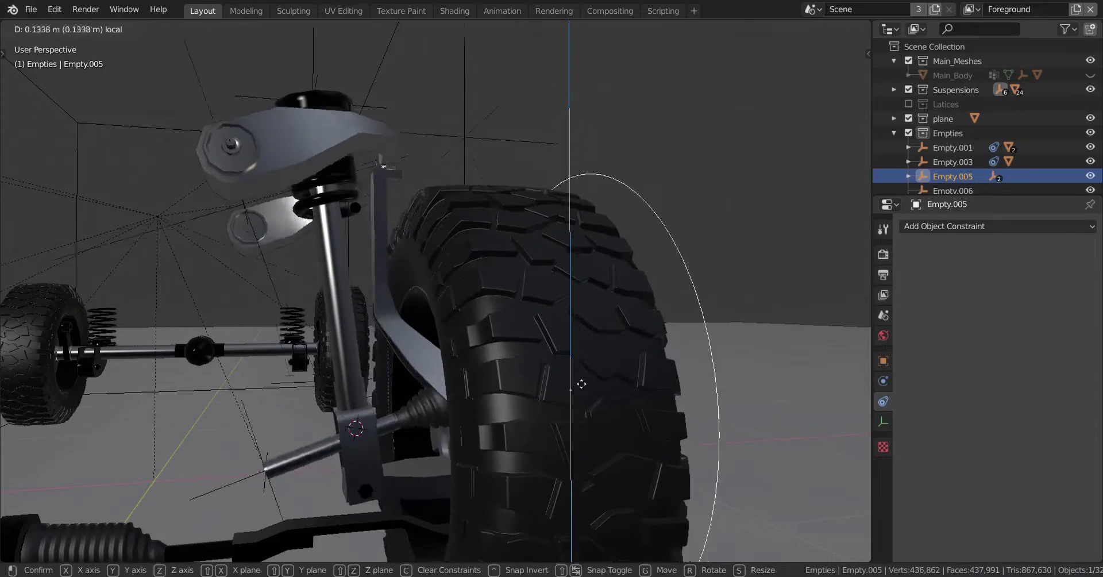
left_click(581, 419)
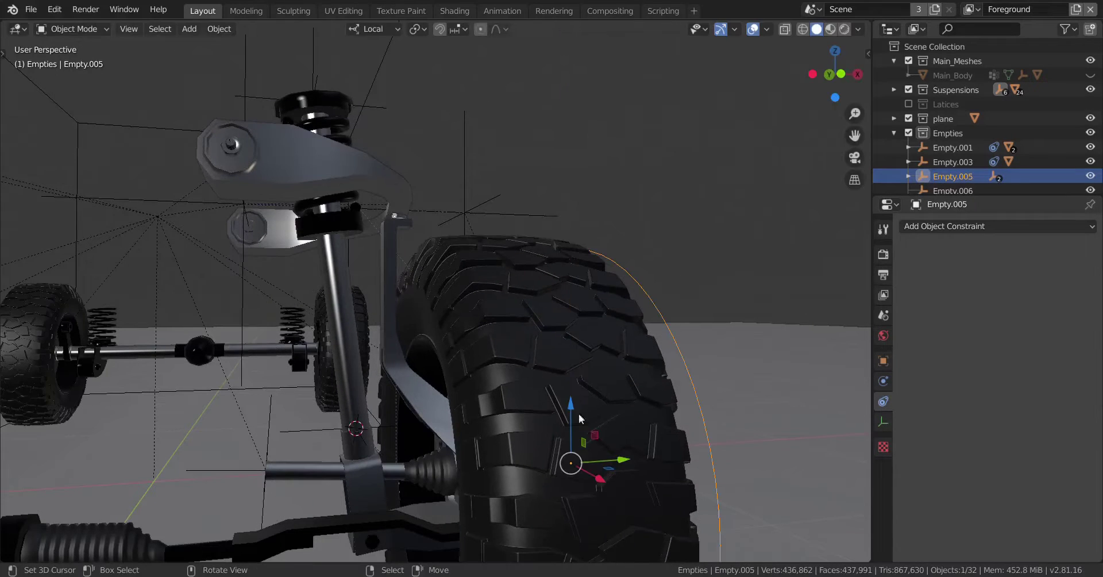
- Set the front-left spring's Transformation constraint destination to Scale and map its X destination from the Z source
left_click(332, 119)
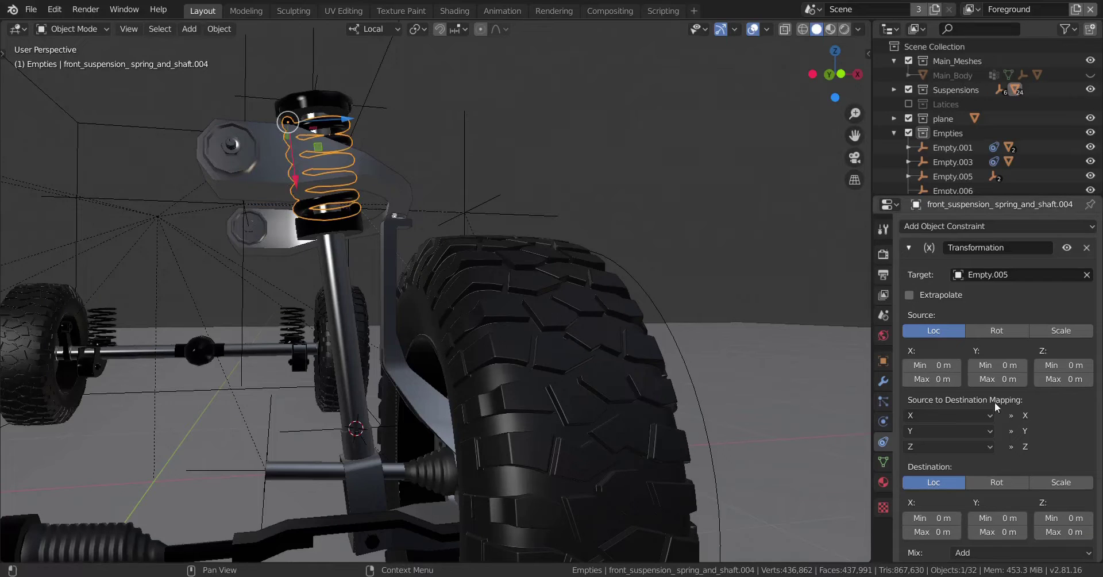
left_click(1069, 481)
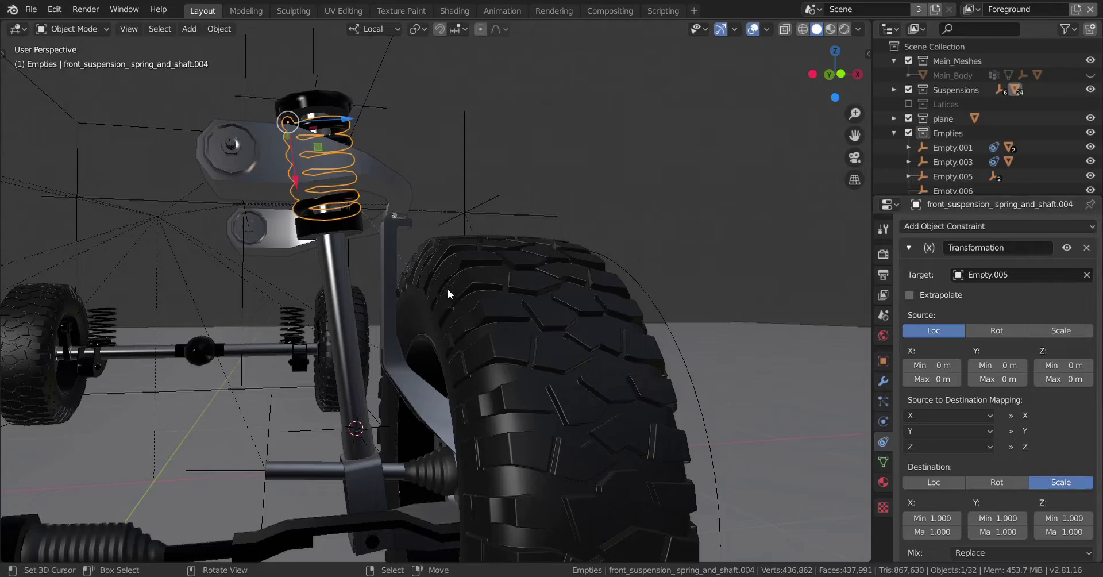
left_click(631, 330)
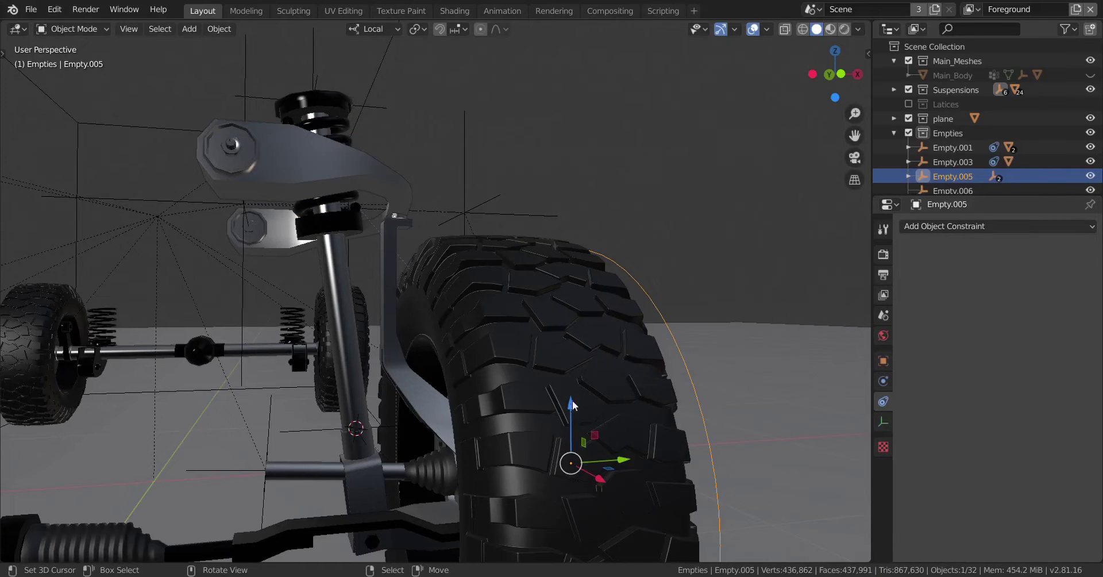
mouse_move(570, 400)
left_mouse_down()
mouse_move(577, 336)
mouse_move(596, 407)
mouse_move(592, 395)
left_mouse_up()
right_click(592, 395)
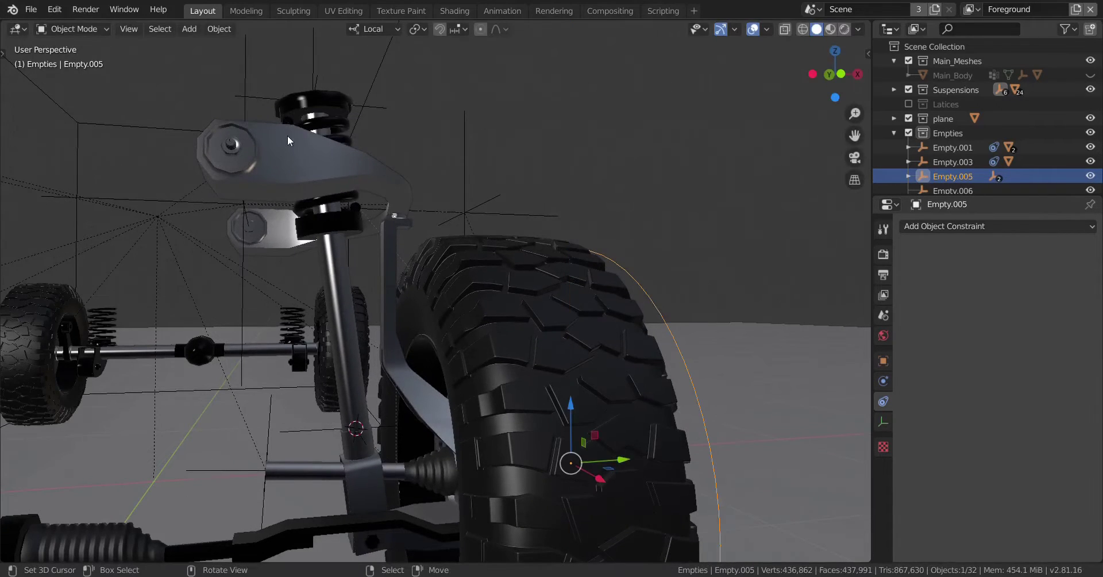
left_click(325, 125)
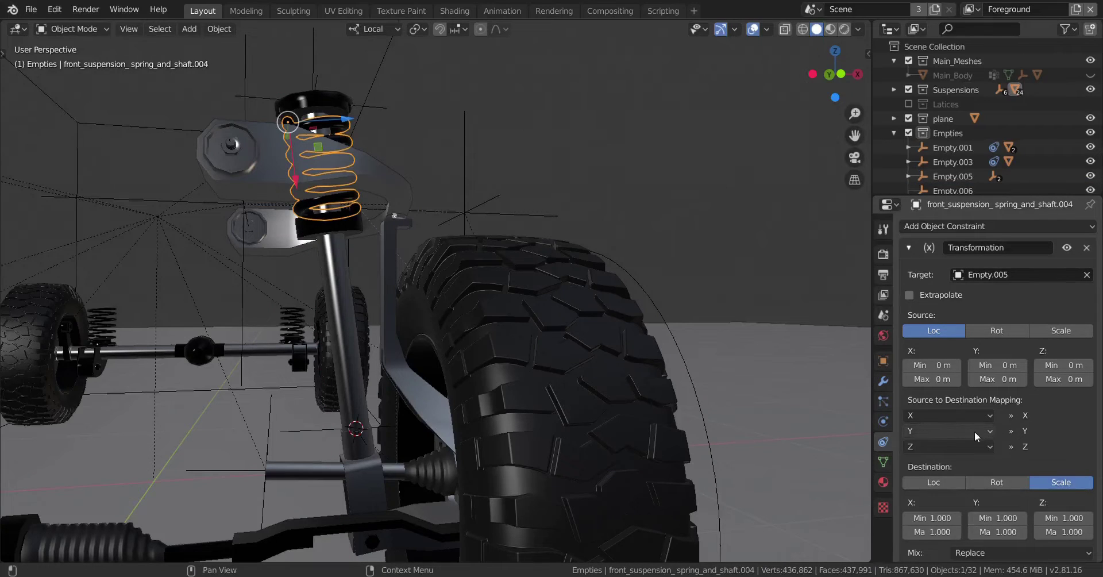
left_click(927, 418)
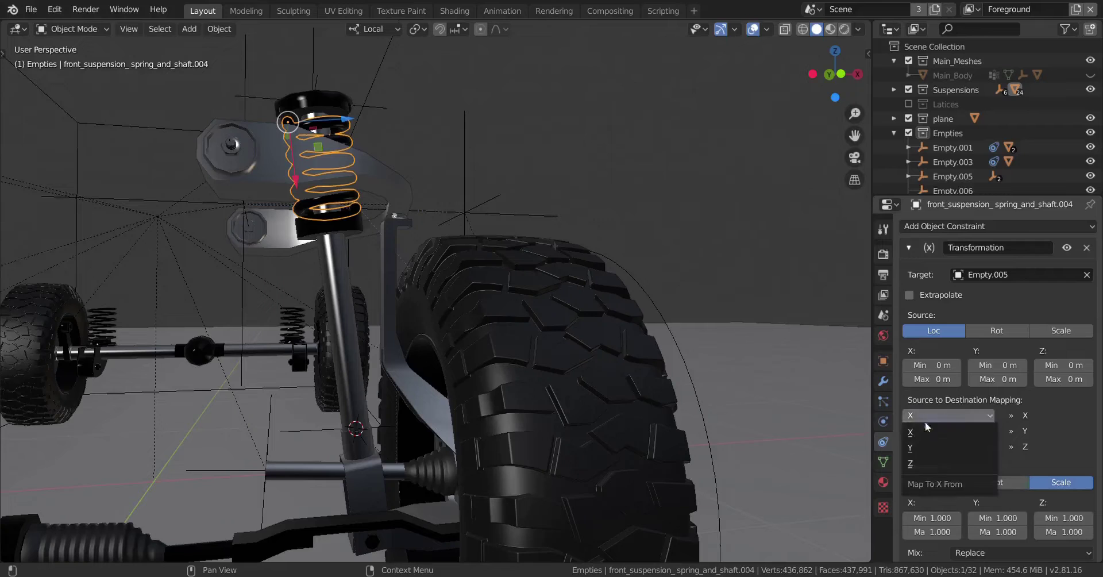
left_click(923, 462)
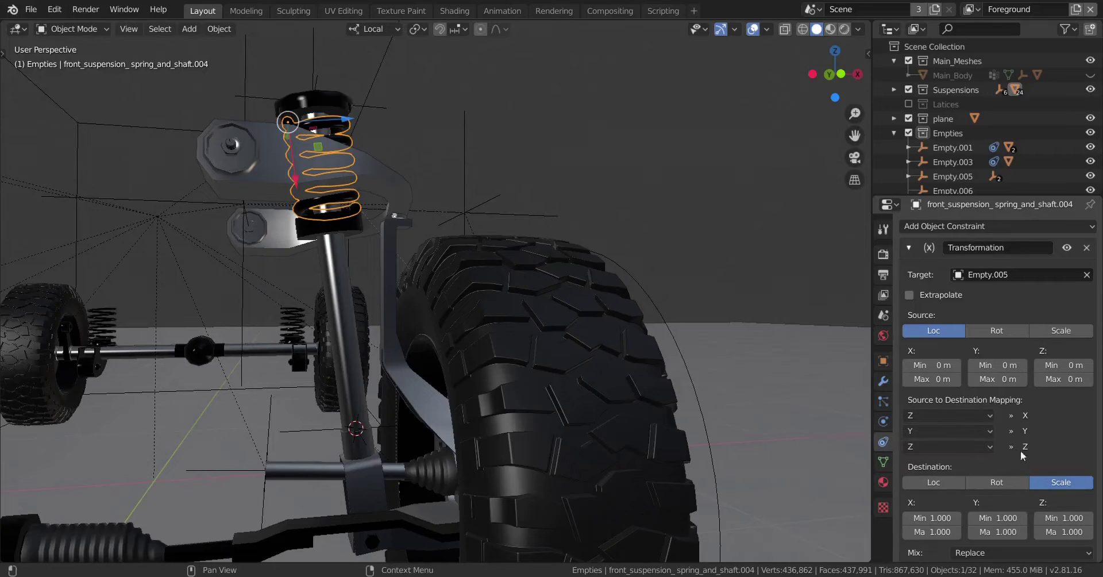
- Examine the Z location of the front-left wheel's circle empty, Empty.005, in its object transform values
middle_click_drag(416, 329, 626, 356)
scroll(467, 366, "up", 3)
scroll(449, 363, "down", 4)
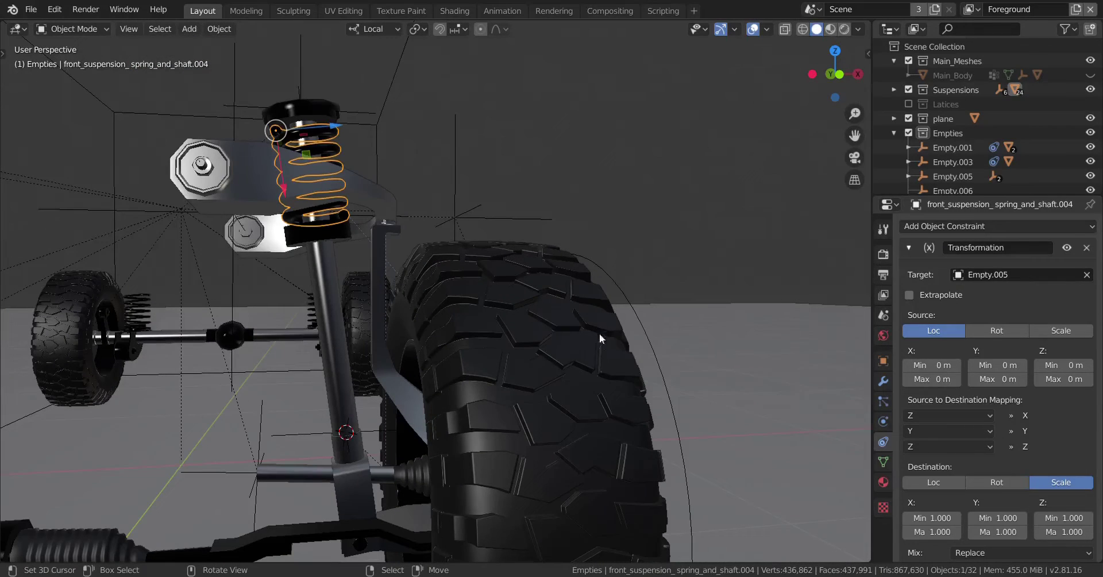
left_click(627, 294)
middle_click_drag(567, 389, 508, 384)
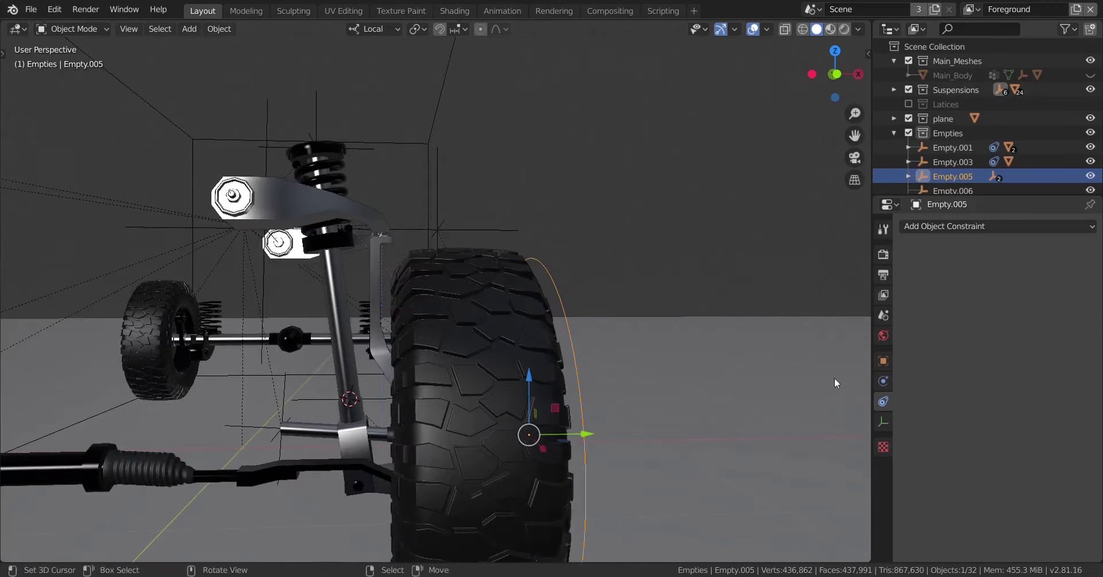
left_click(884, 360)
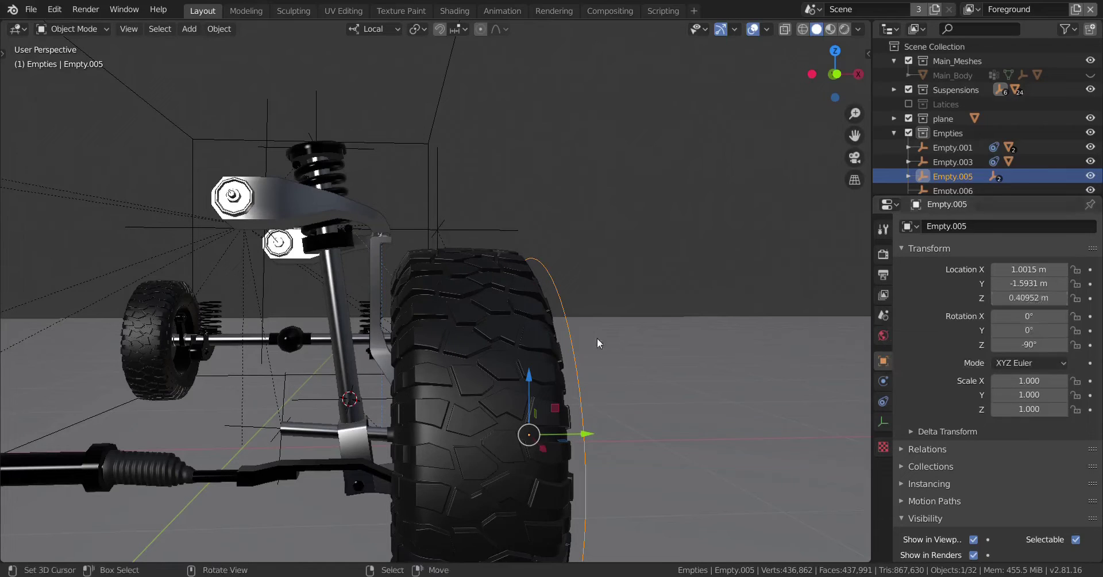
left_click(1029, 303)
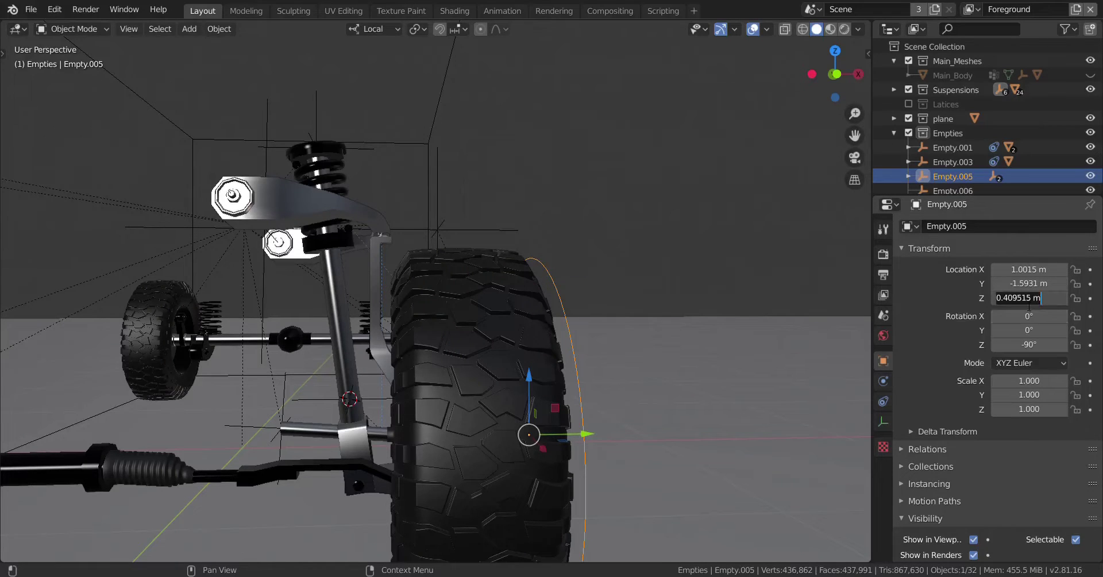
left_click(671, 296)
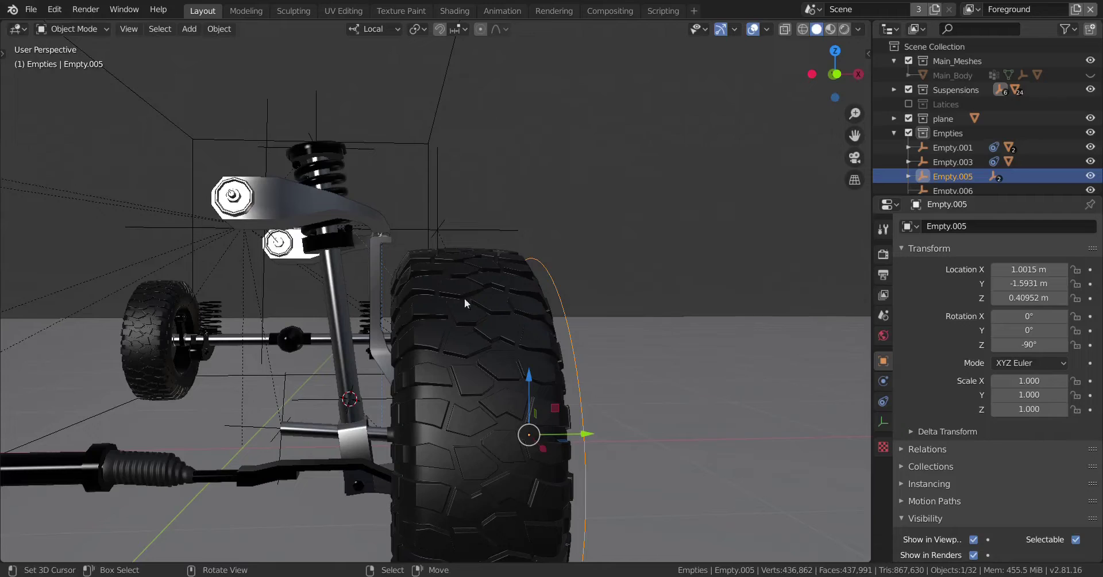
left_click(1035, 298)
left_click(716, 248)
scroll(506, 306, "up", 1)
middle_click_drag(506, 306, 464, 282)
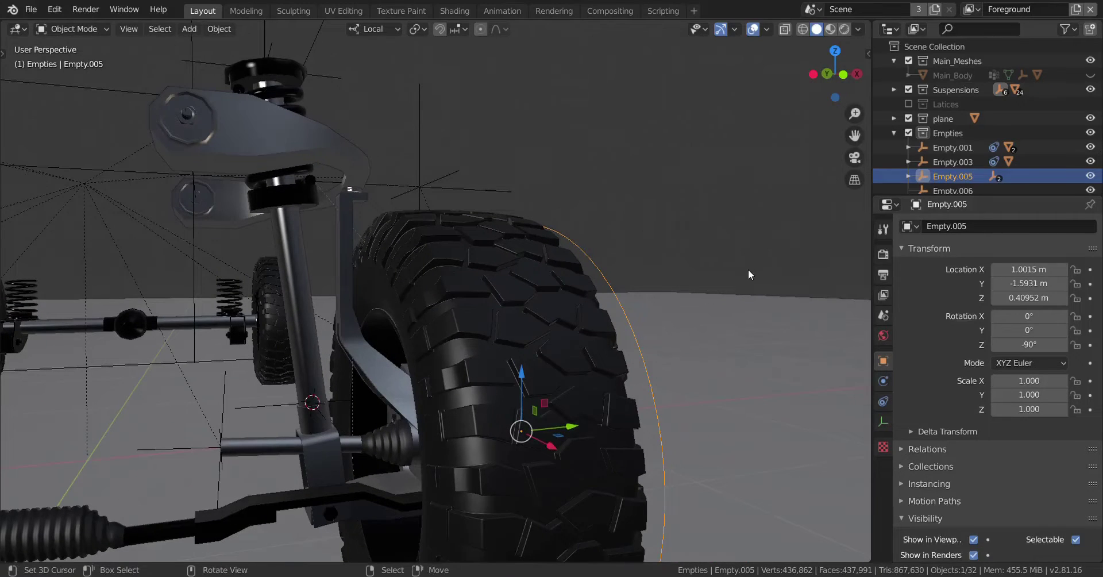
- Preview the wheel's upward travel by temporarily raising Empty.005 on local Z, viewing it from several angles
middle_click_drag(748, 269, 540, 309)
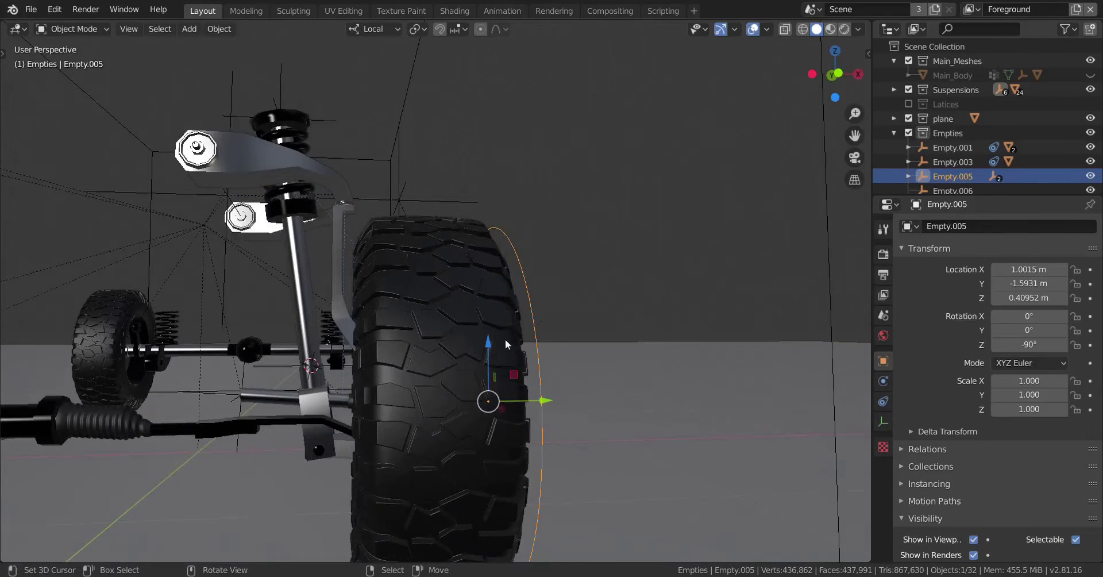
scroll(506, 339, "up", 2)
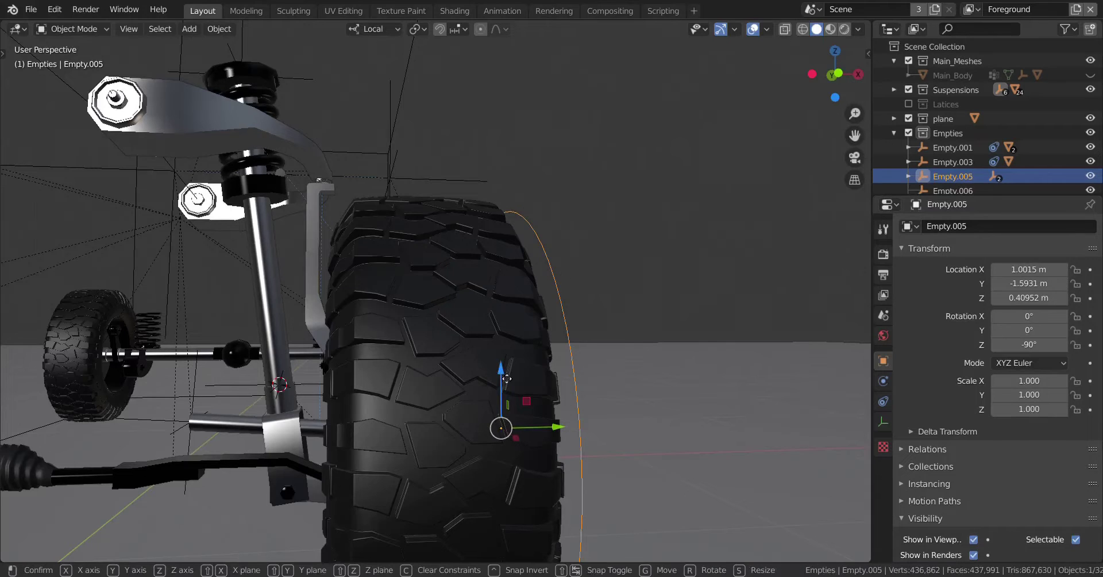
left_click_drag(502, 373, 514, 340)
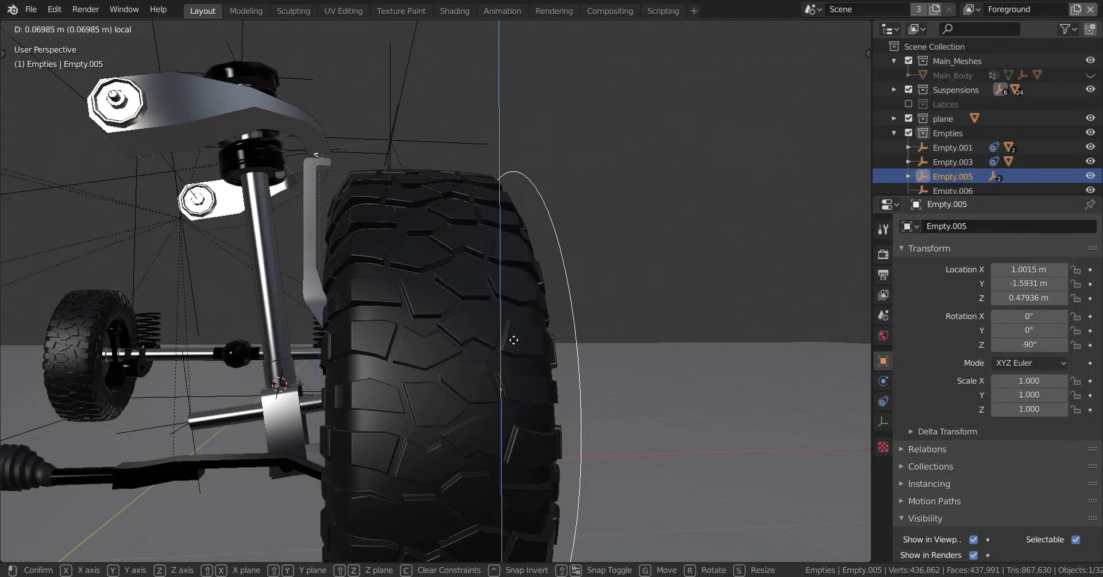
right_click(503, 336)
scroll(504, 336, "down", 2)
middle_click_drag(504, 336, 454, 332)
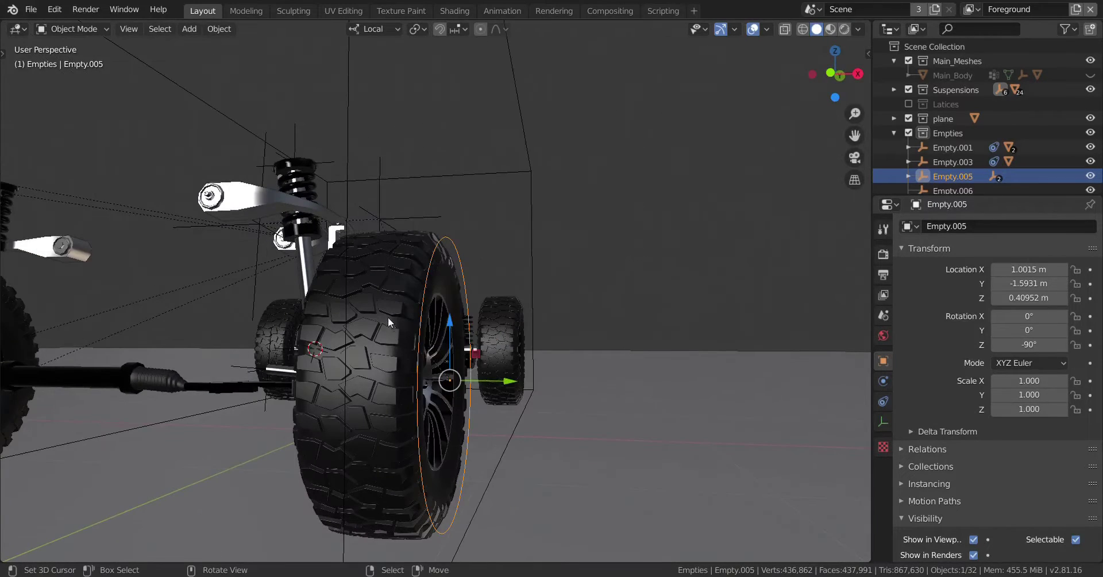
left_click_drag(457, 331, 455, 286)
right_click(454, 281)
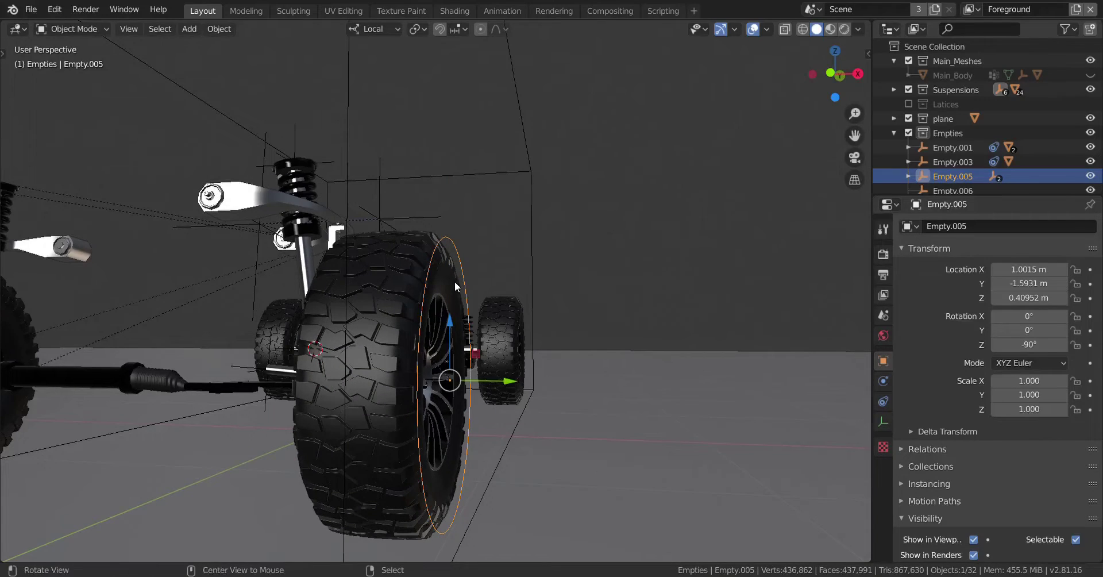
- Unhide the car body and raise the front-left wheel's circle empty about 0.089 m along local Z within the wheel arch
key("alt+h")
middle_click_drag(454, 282, 385, 282)
scroll(431, 226, "up", 2)
left_click(419, 226)
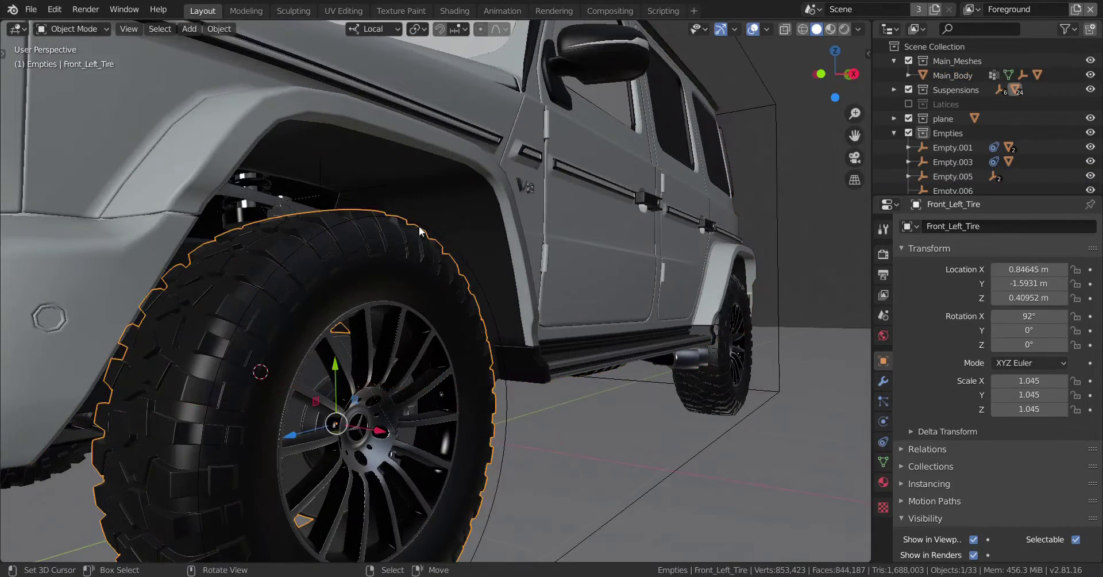
middle_click_drag(390, 379, 388, 376)
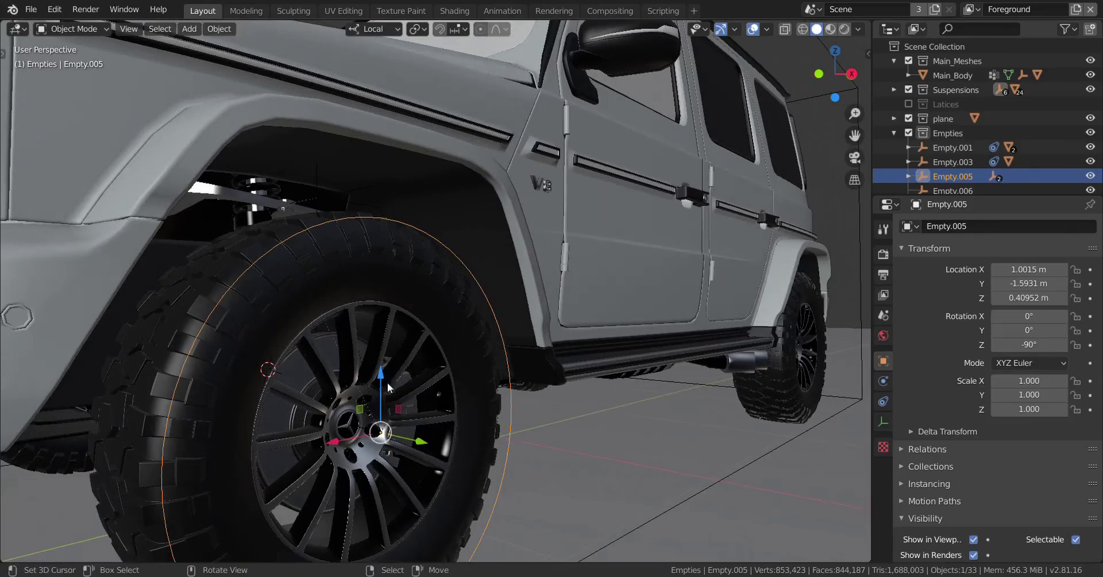
key("g")
key("z")
key("Escape")
middle_click_drag(398, 336, 344, 348)
left_click_drag(335, 376, 350, 335)
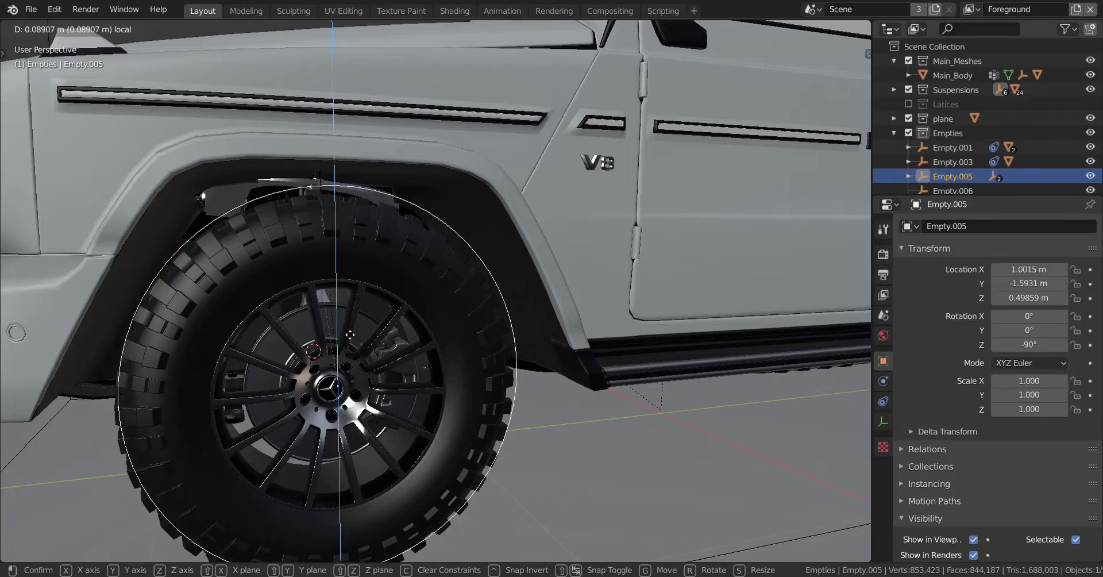
left_click(350, 334)
- Hide the Main_Body object again to expose the front-left suspension
middle_click_drag(350, 333, 467, 124)
left_click(470, 123)
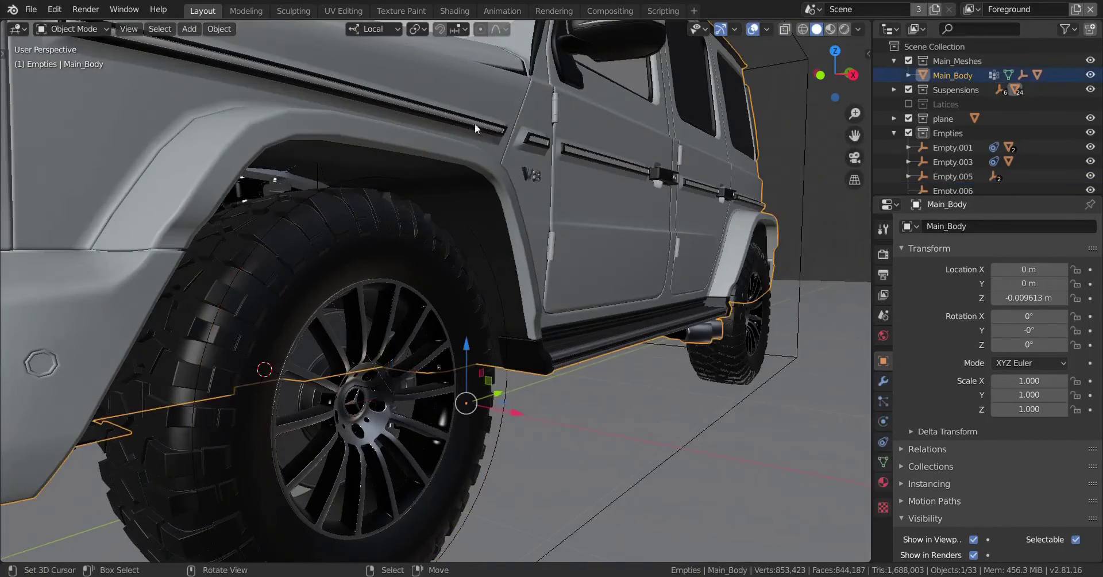
key("h")
middle_click_drag(419, 256, 453, 345)
scroll(335, 268, "up", 3)
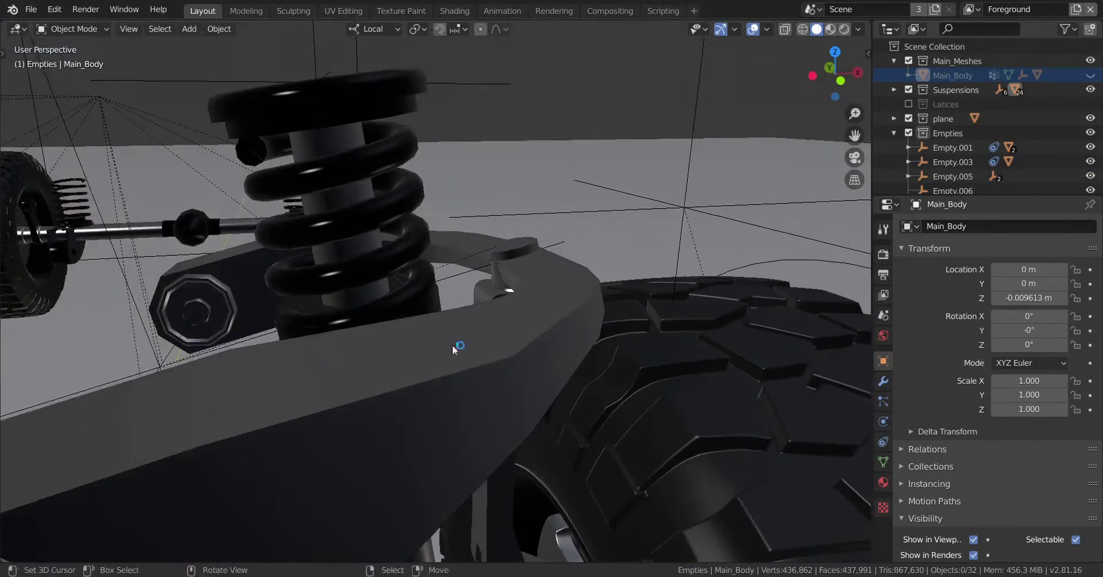
- Copy the Z location of the front-left wheel's circle empty, Empty.005, from its object transform values
left_click(340, 220)
middle_click_drag(340, 220, 482, 270)
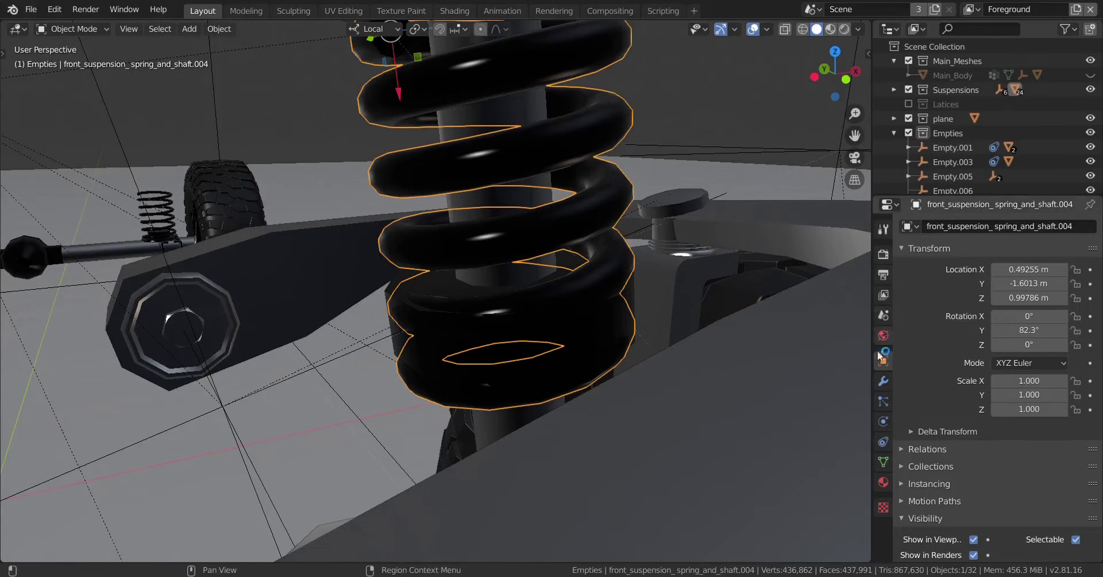
left_click(884, 446)
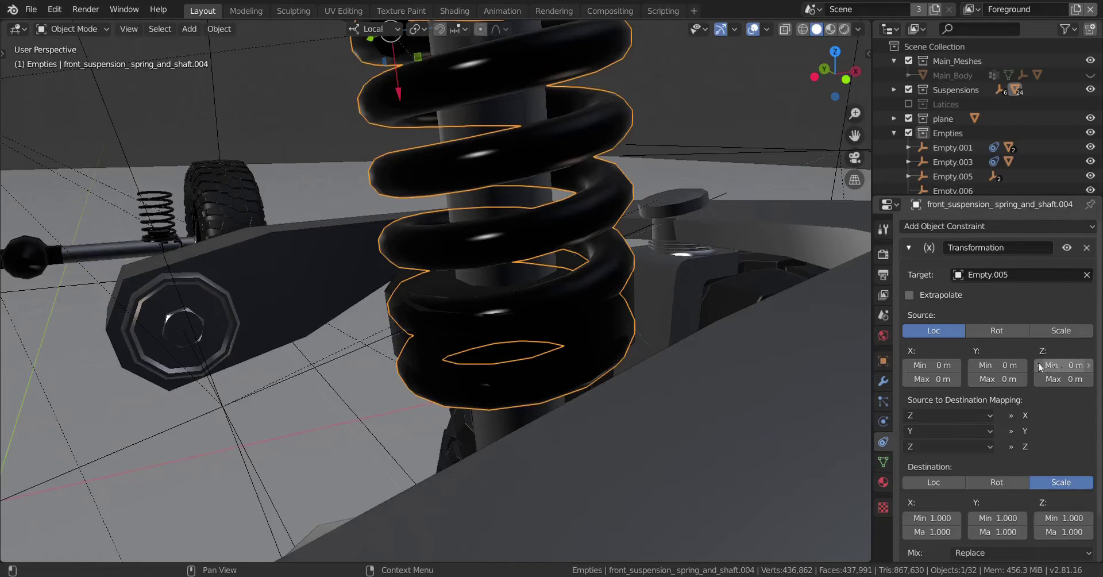
middle_click_drag(748, 322, 771, 293)
left_click(775, 242)
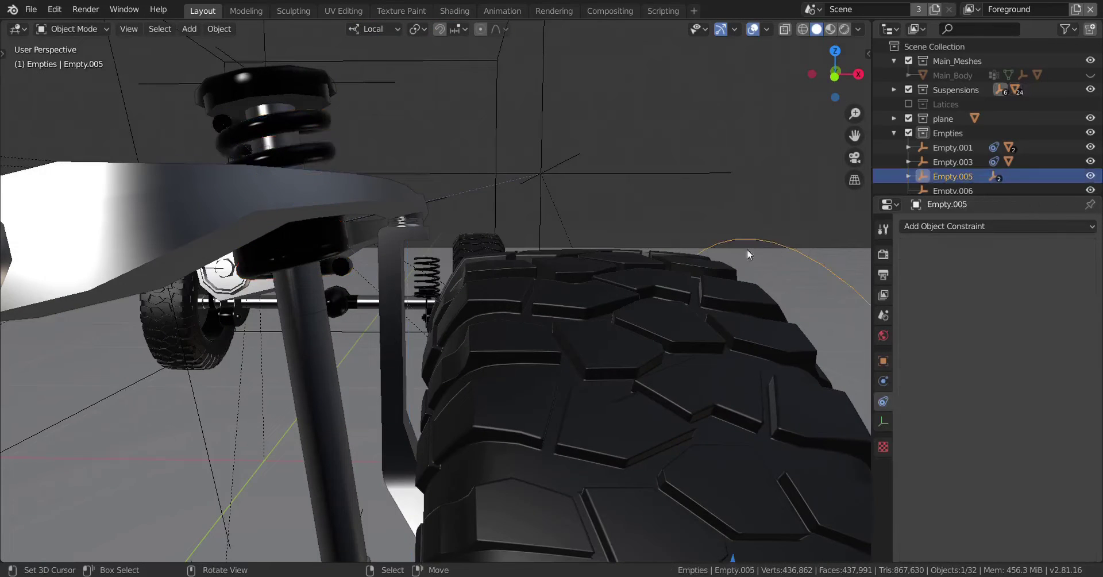
left_click(884, 361)
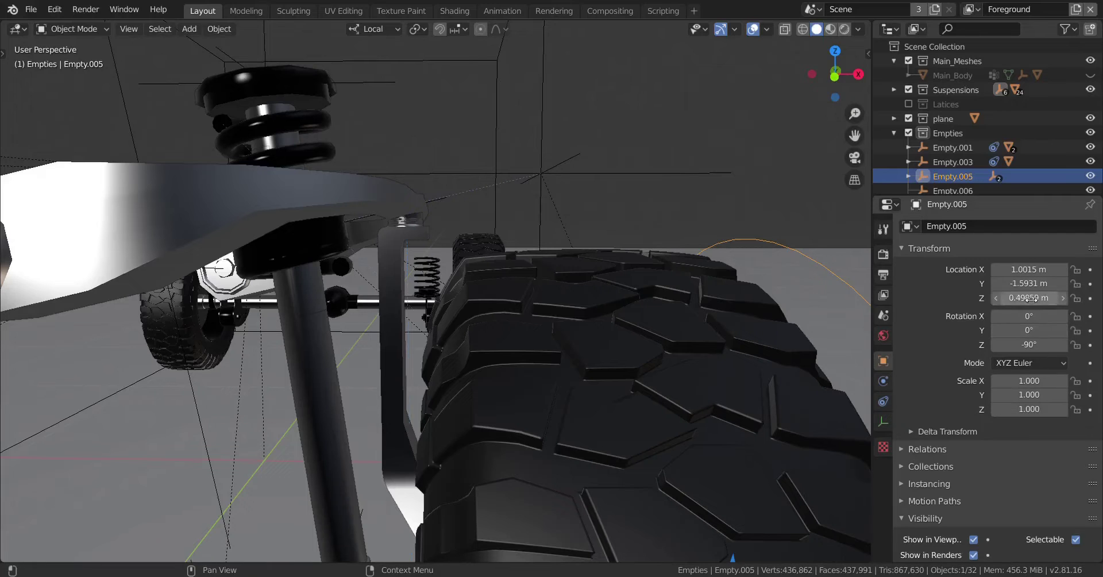
key("Return")
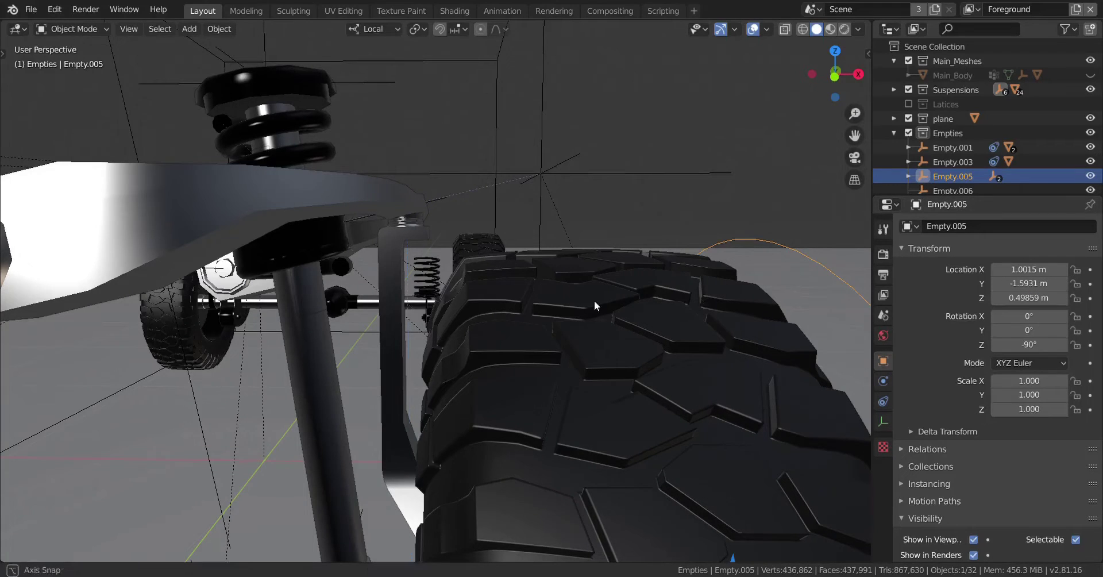
- Set the Z source location minimum of the front-left spring's Transformation constraint to 0.49859 m
middle_click_drag(594, 301, 422, 159)
left_click(326, 160)
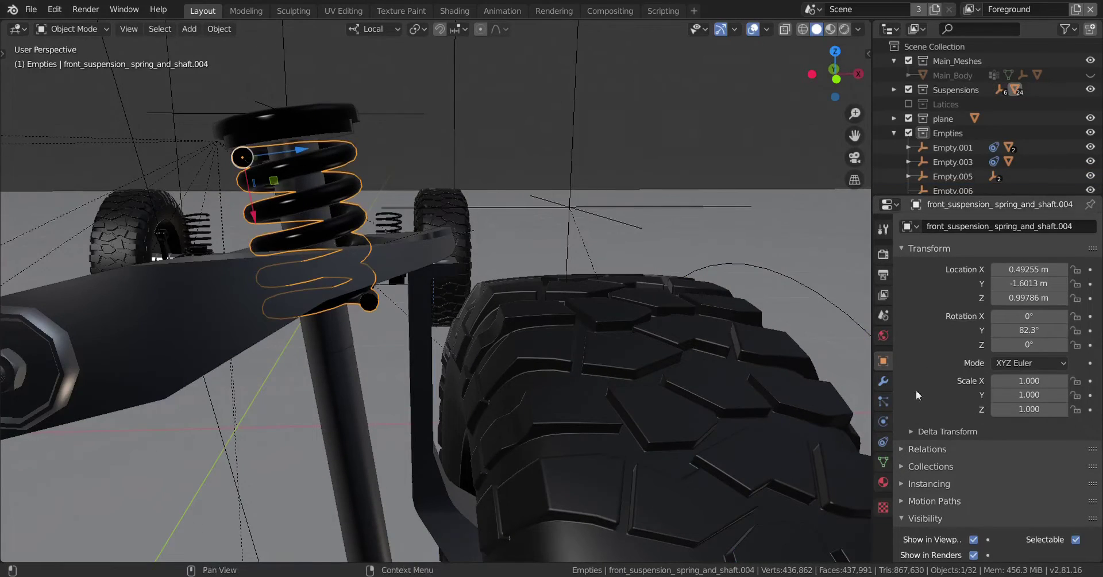
left_click(884, 442)
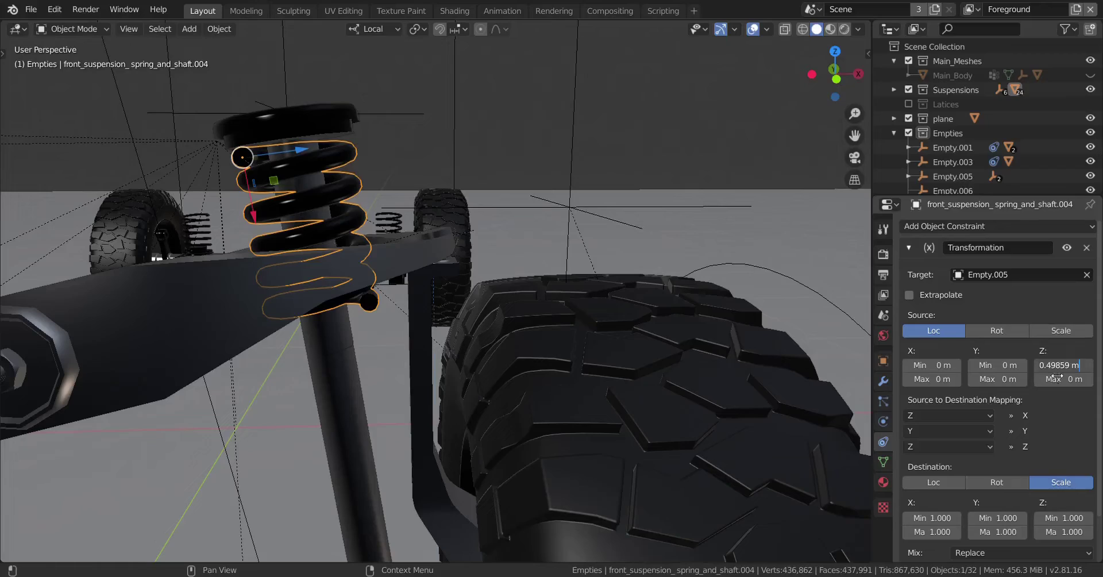
key("Return")
middle_click_drag(650, 340, 575, 275)
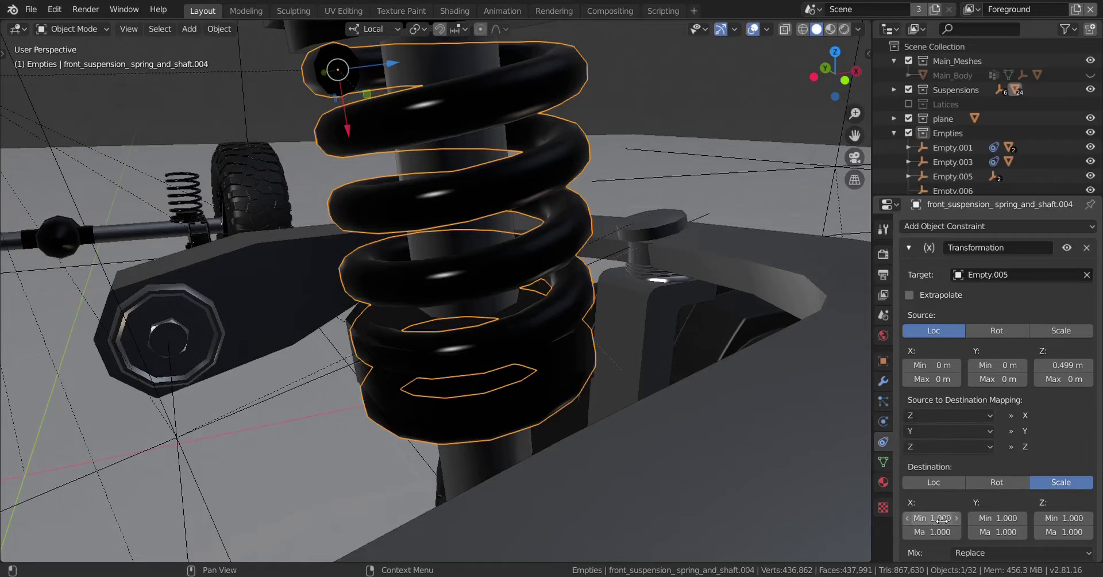
left_click_drag(943, 519, 913, 532)
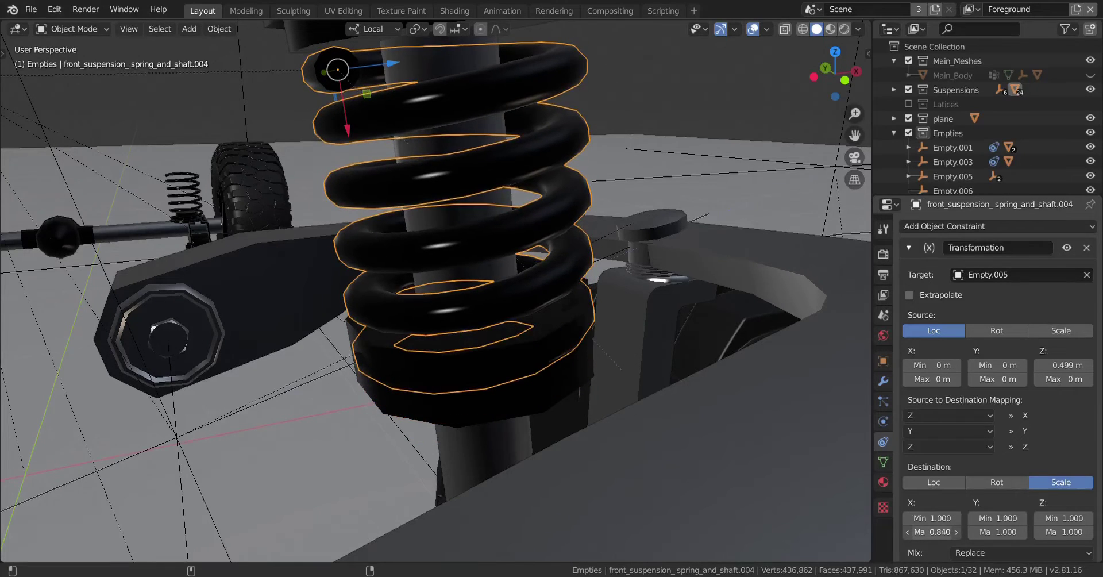
key("Escape")
- Hide the suspension arm Wheel_Horb_Extension_Attachment.001 that covers the lower end of the front-left spring
mouse_move(543, 364)
middle_mouse_down()
mouse_move(503, 364)
mouse_move(491, 377)
mouse_move(529, 380)
middle_mouse_up()
scroll(506, 379, "down", 1)
left_click(479, 356)
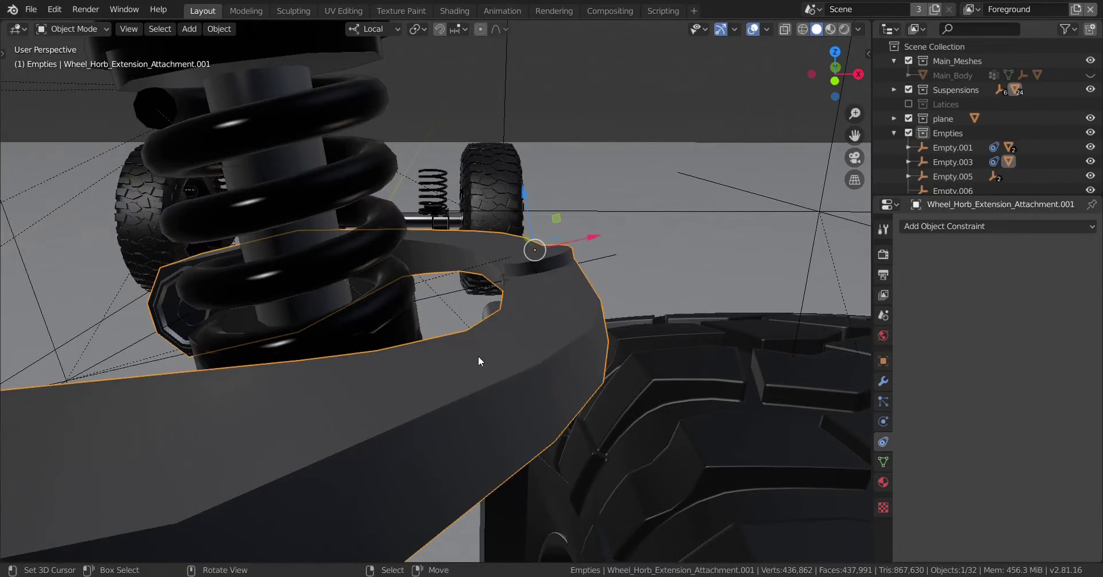
middle_click_drag(478, 356, 454, 266)
- Set the X destination scale maximum of the spring's Transformation constraint to 0.660, checking the spring's end against its lower seat
left_click(350, 230)
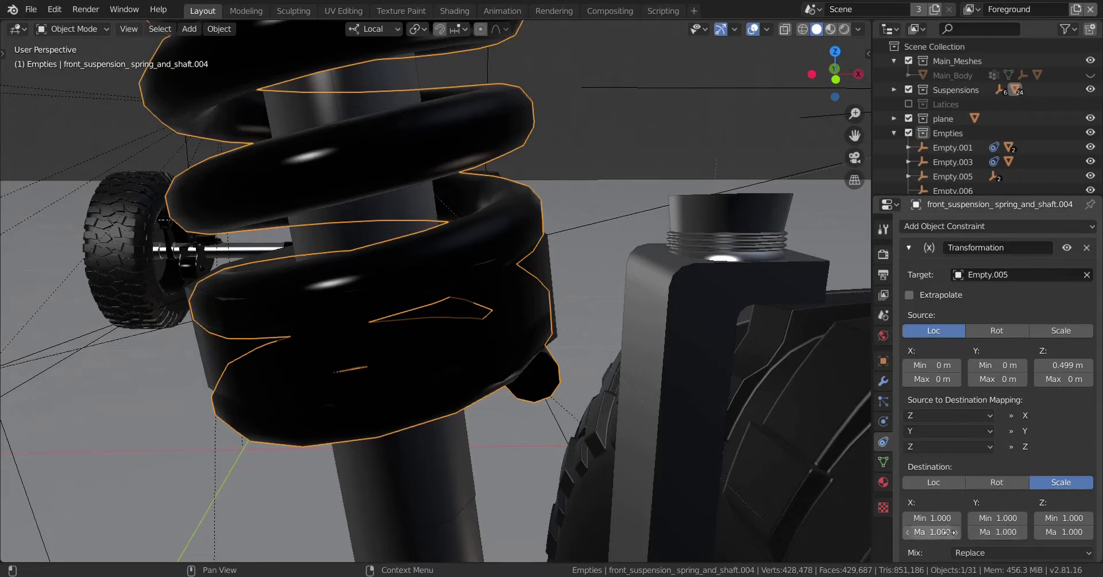
left_click_drag(956, 536, 901, 532)
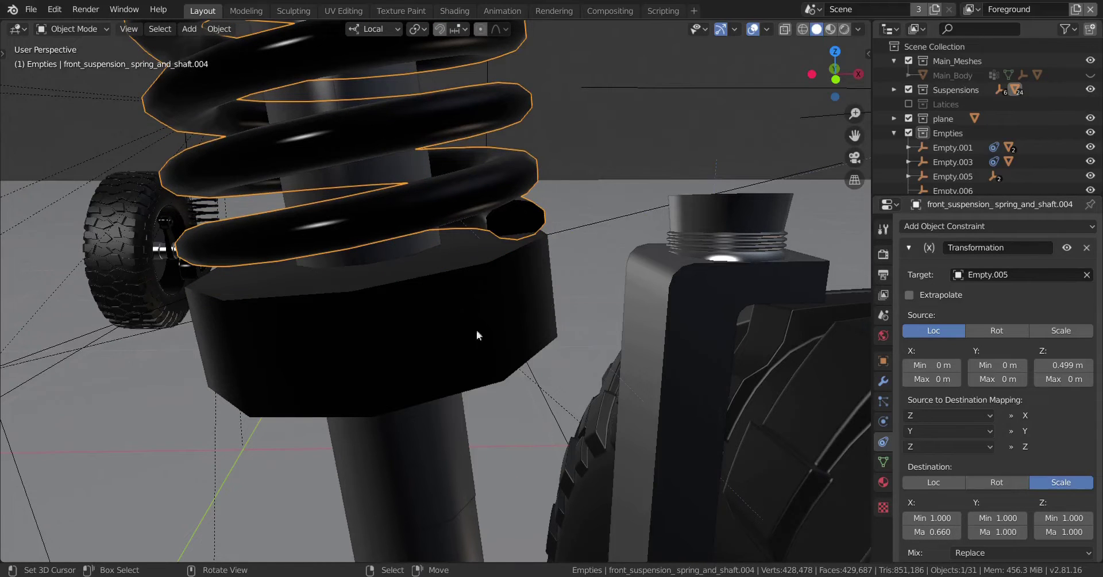
middle_click_drag(477, 331, 517, 310)
scroll(541, 350, "up", 2)
scroll(530, 361, "down", 2)
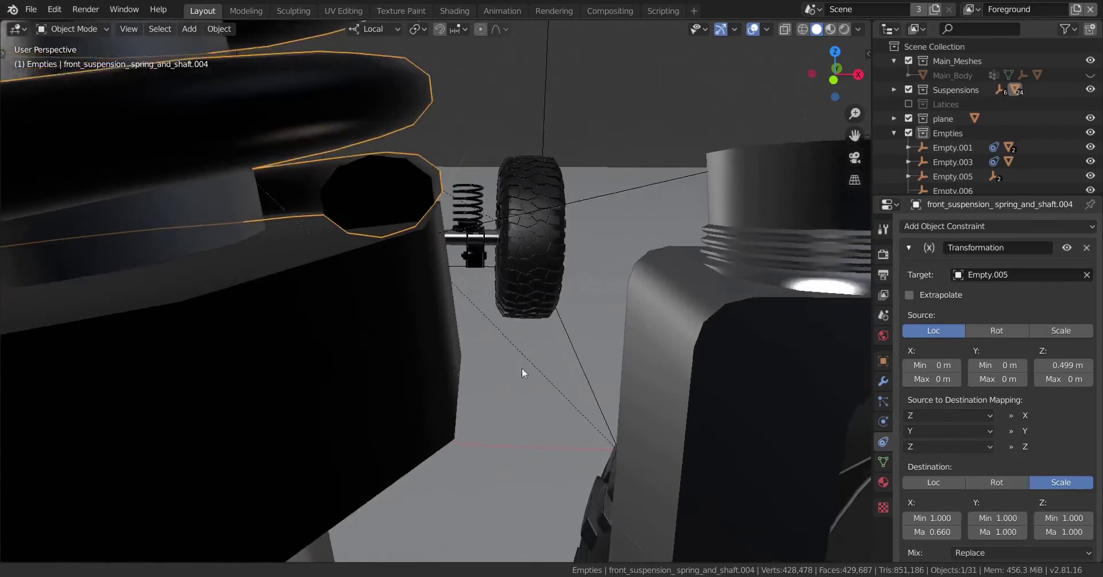
middle_click_drag(522, 368, 564, 381)
- Reveal all hidden objects, then hide only the Main_Body object to get back to the front-left suspension
scroll(540, 371, "down", 8)
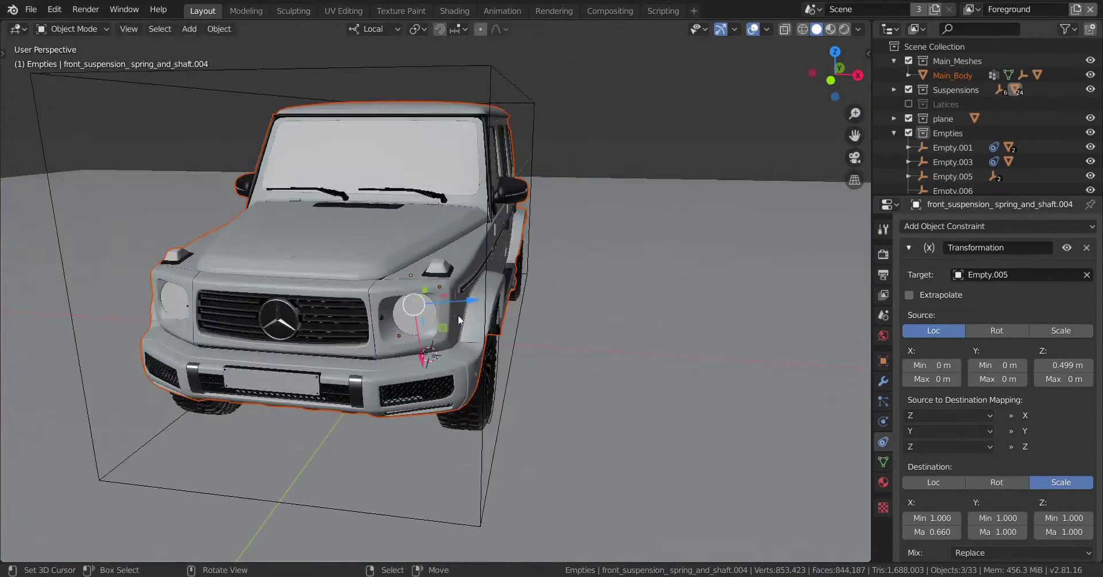
left_click(419, 179)
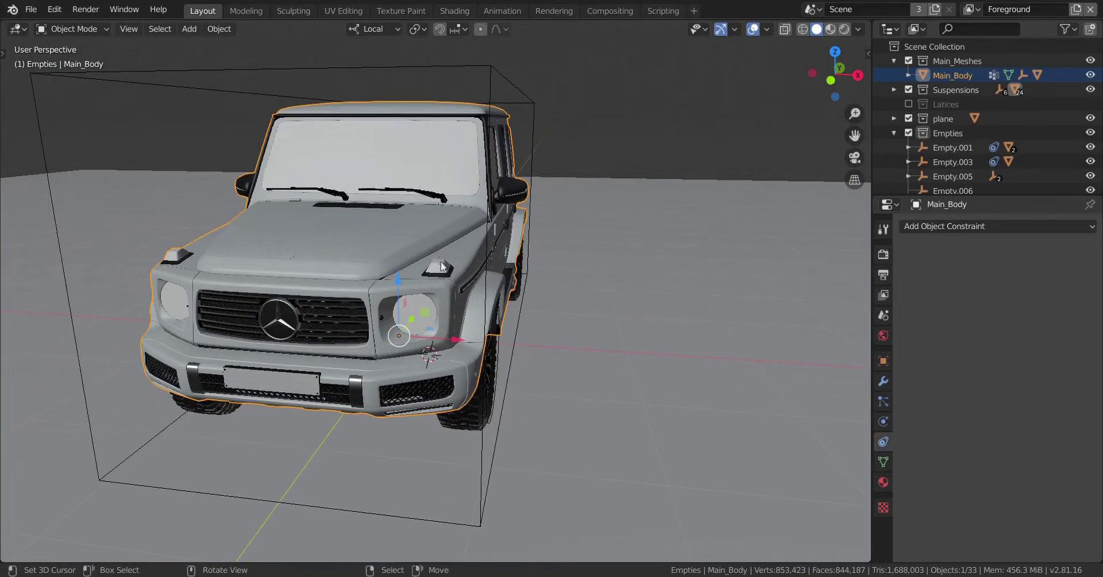
key("h")
scroll(440, 261, "up", 10)
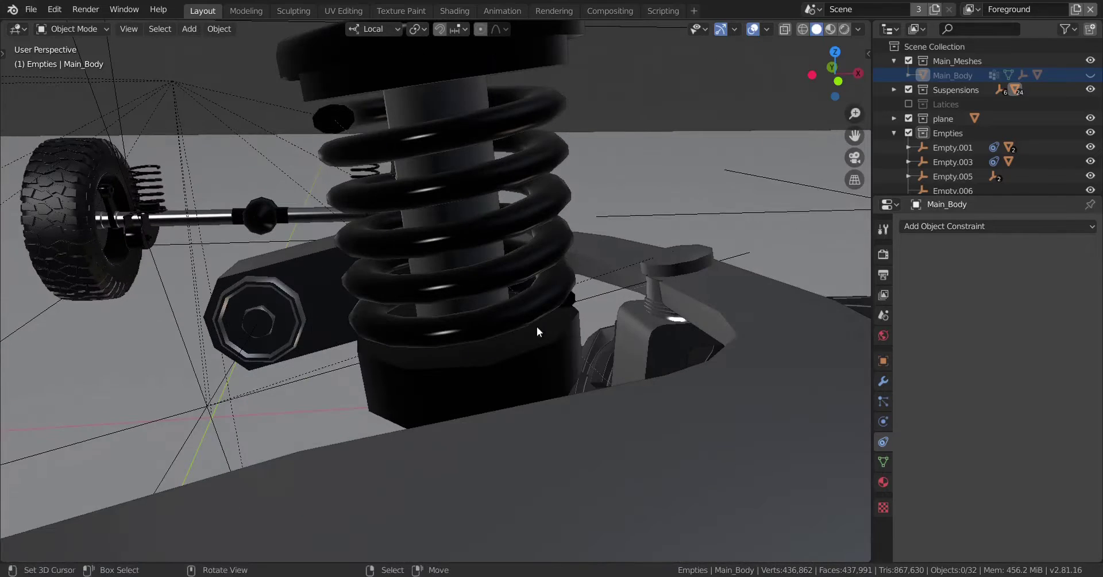
- Unhide the car body and lower the front-left wheel's circle empty along local Z to about 0.31 m
left_click(537, 326)
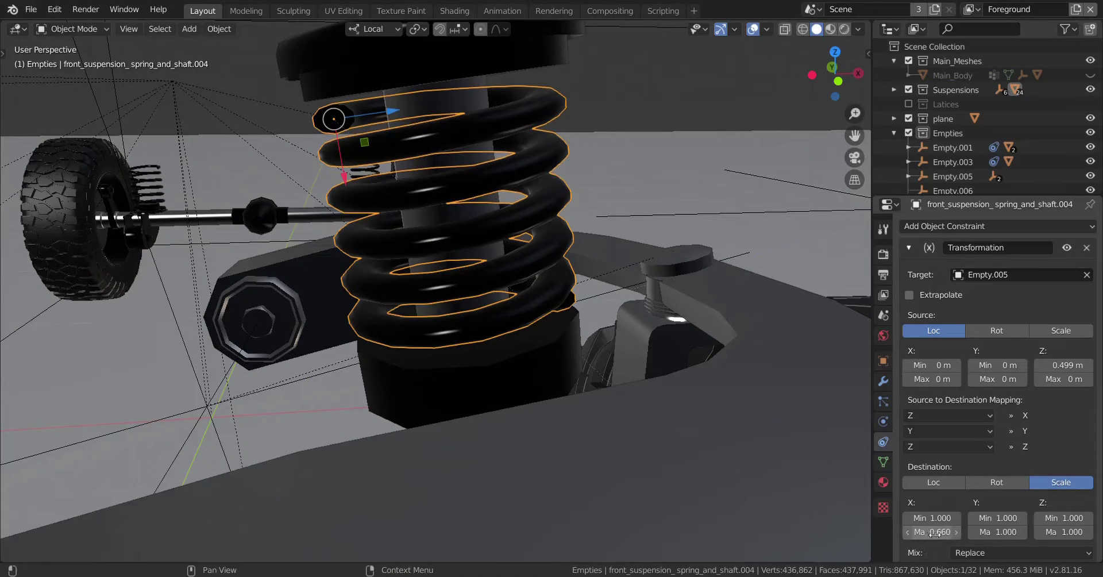
middle_click_drag(428, 361, 572, 314)
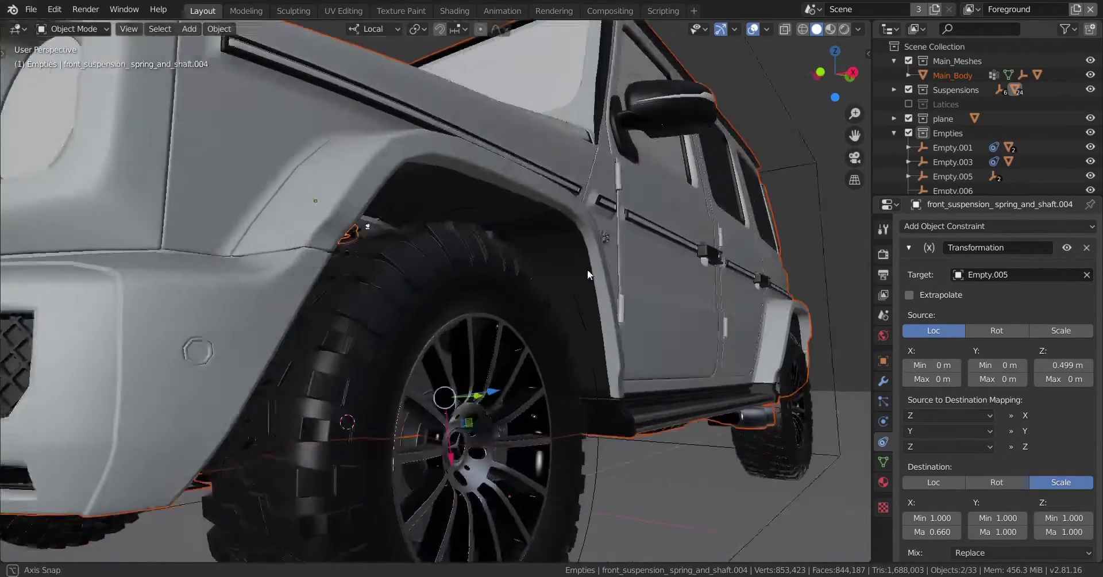
middle_click_drag(587, 269, 476, 247)
left_click(528, 244)
left_click_drag(420, 312, 428, 377)
scroll(446, 375, "up", 3)
mouse_move(446, 375)
middle_mouse_down()
mouse_move(452, 389)
mouse_move(451, 375)
middle_mouse_up()
scroll(452, 389, "up", 2)
scroll(450, 375, "down", 5)
left_click_drag(422, 343, 418, 341)
scroll(448, 361, "up", 2)
middle_click_drag(481, 363, 441, 348)
- Hide the Main_Body object to expose the suspension around the lowered front-left wheel
right_click(354, 144)
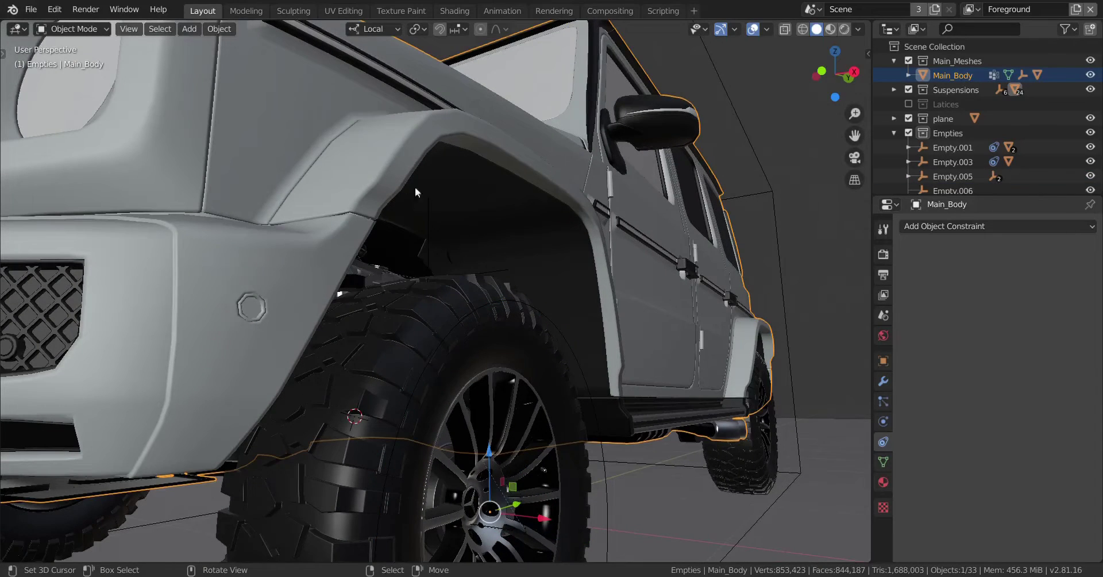
key("h")
middle_click_drag(438, 216, 467, 237)
scroll(415, 261, "up", 3)
scroll(415, 264, "down", 4)
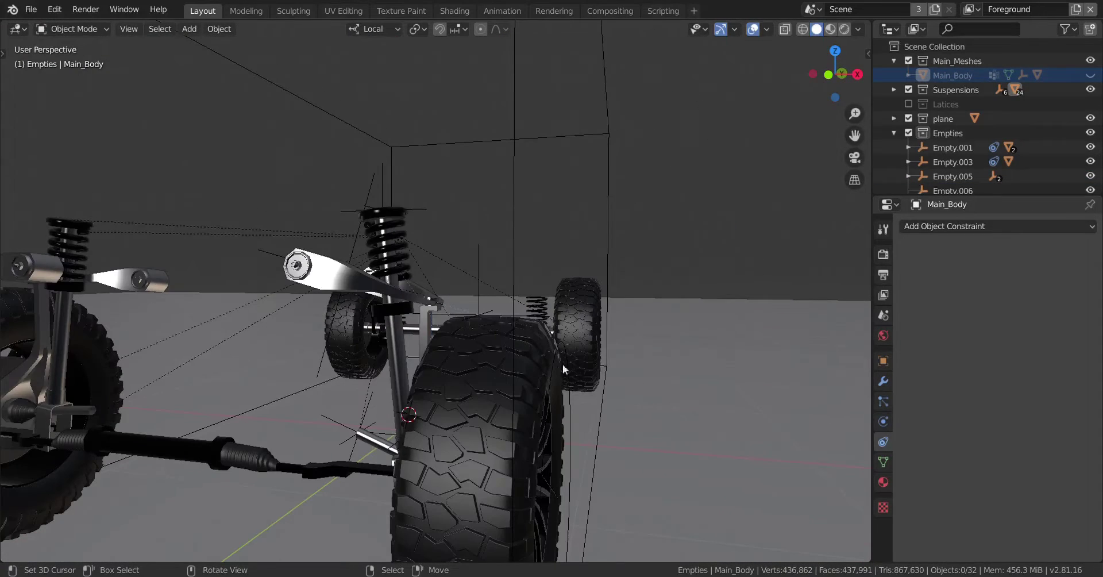
- Copy the lowered Z location of Empty.005 from its object transform values
left_click(558, 346)
left_click(883, 360)
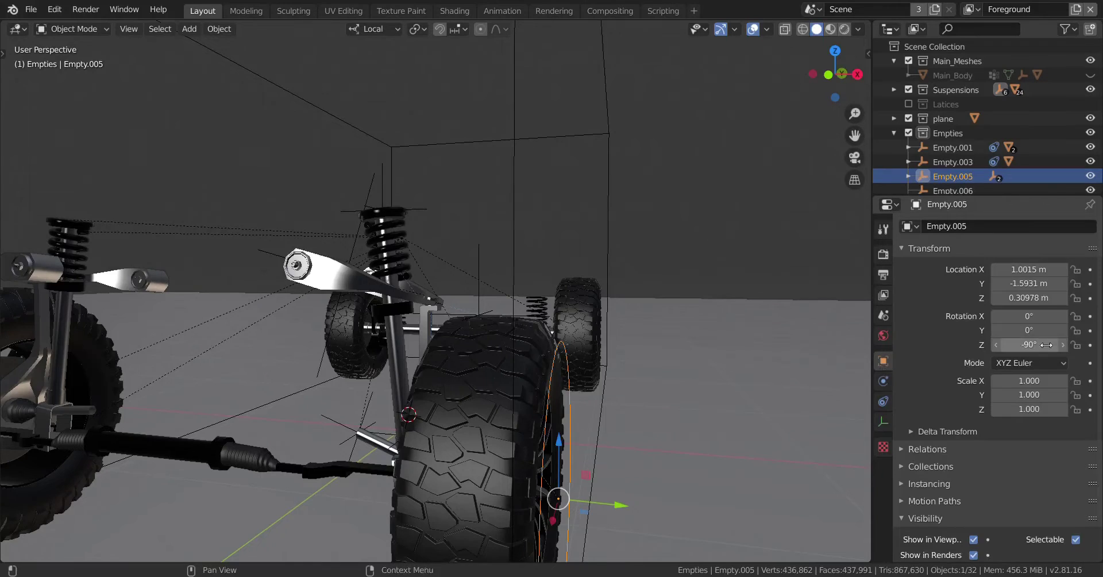
double_click(1039, 300)
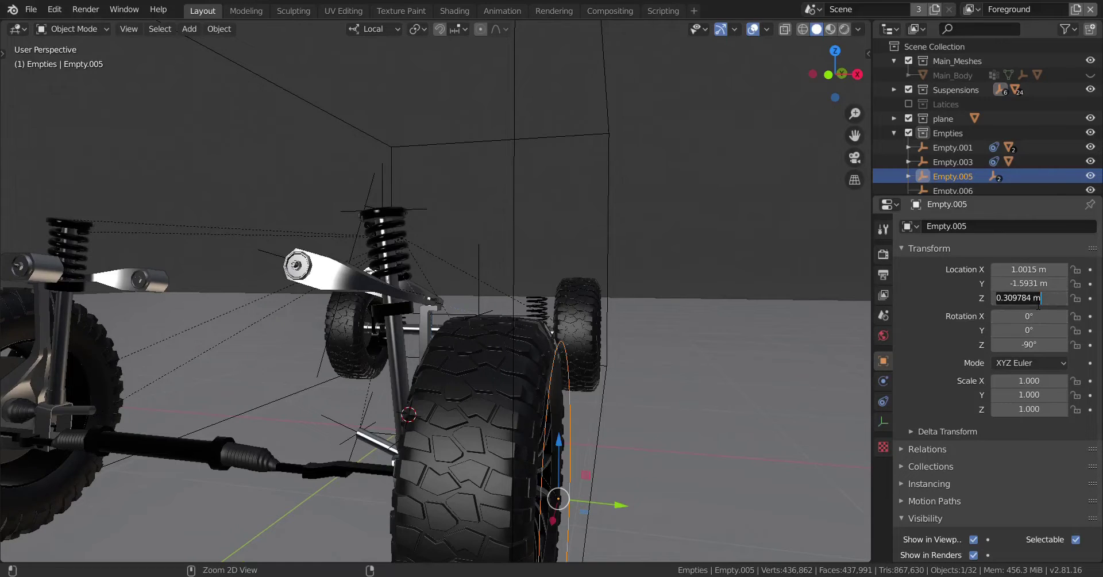
key("Return")
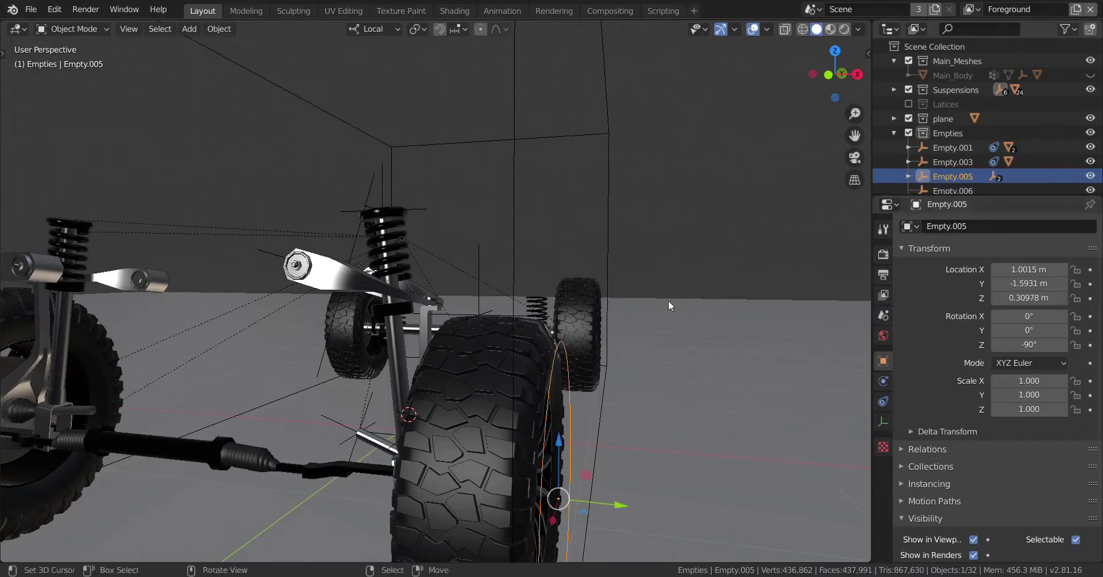
- Set the Z source location maximum of the spring's Transformation constraint to the copied value, 0.309784 m
left_click(381, 234)
left_click(883, 442)
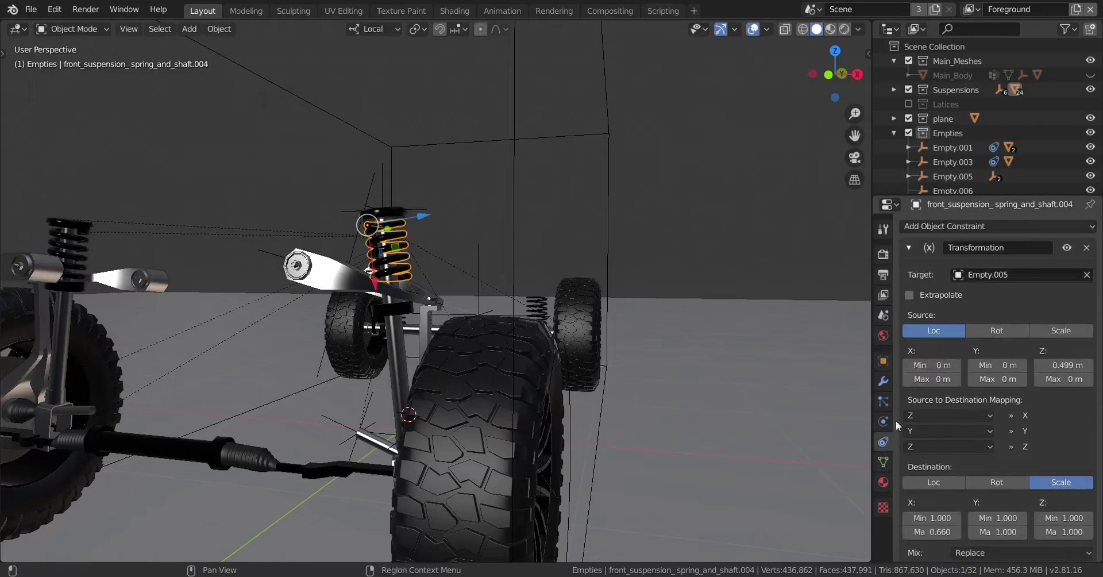
left_click(1068, 380)
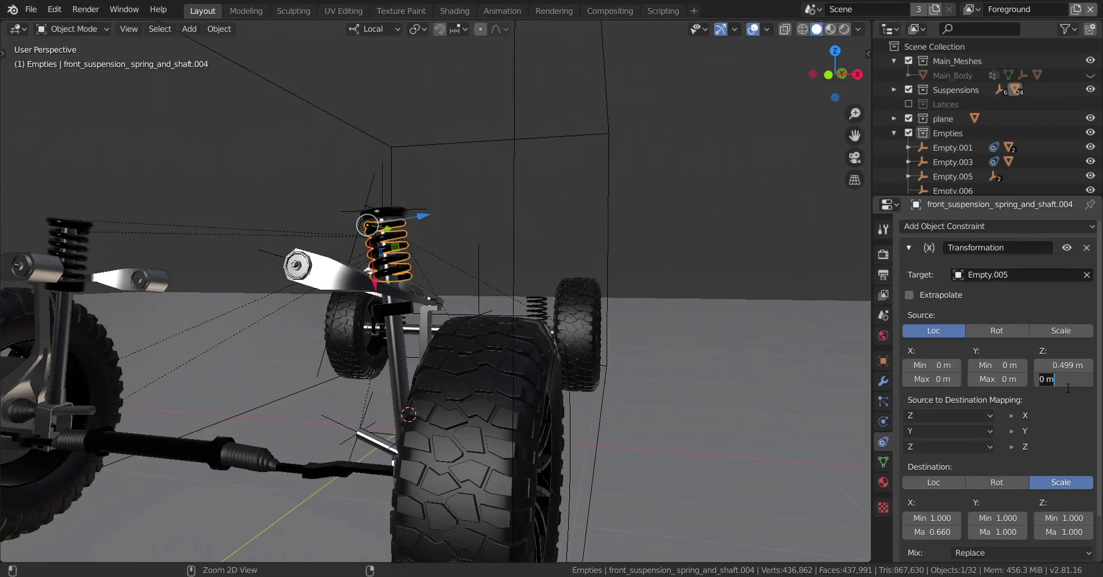
key("Return")
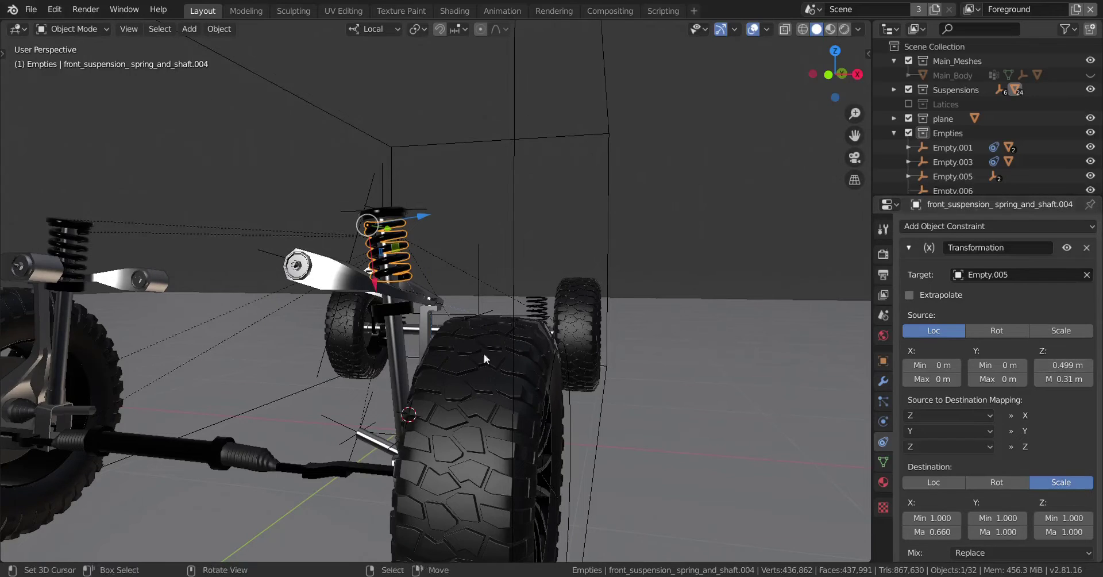
- Set the X destination scale minimum of the spring's Transformation constraint to 1.270
scroll(484, 353, "up", 6)
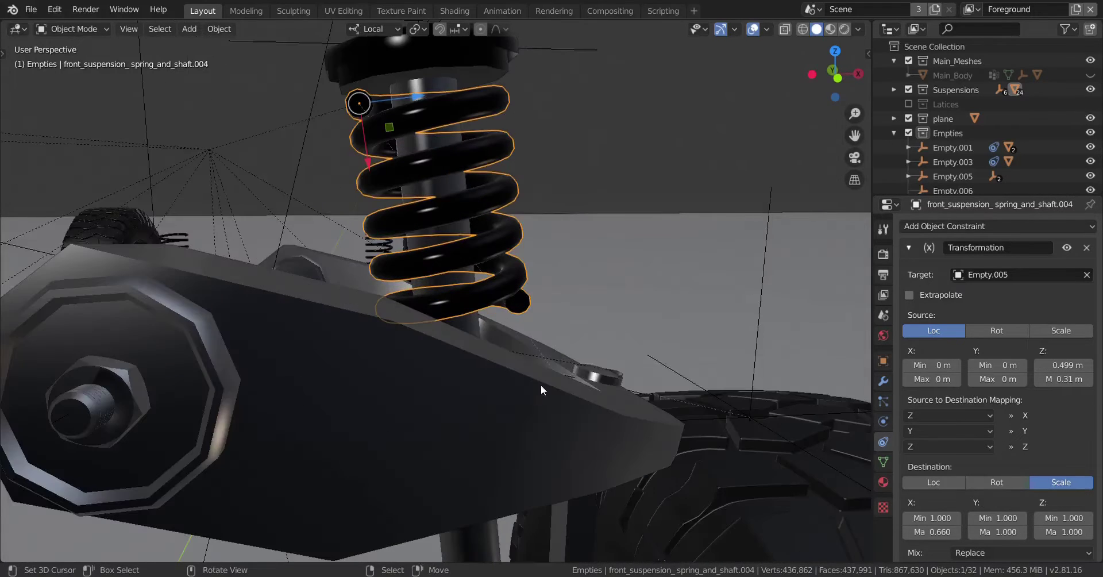
middle_click_drag(540, 384, 527, 382)
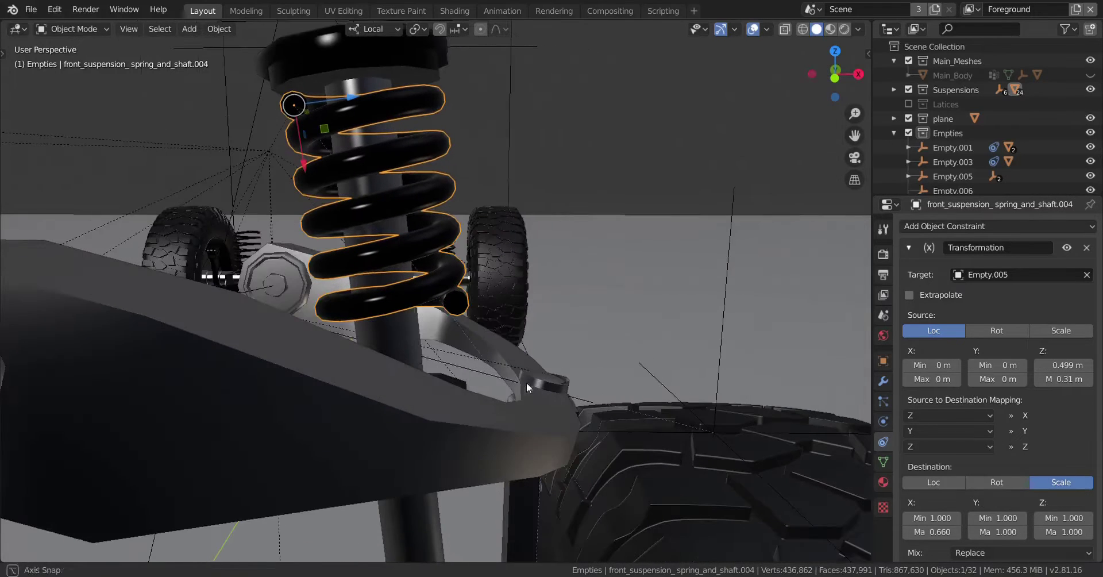
scroll(968, 503, "down", 2)
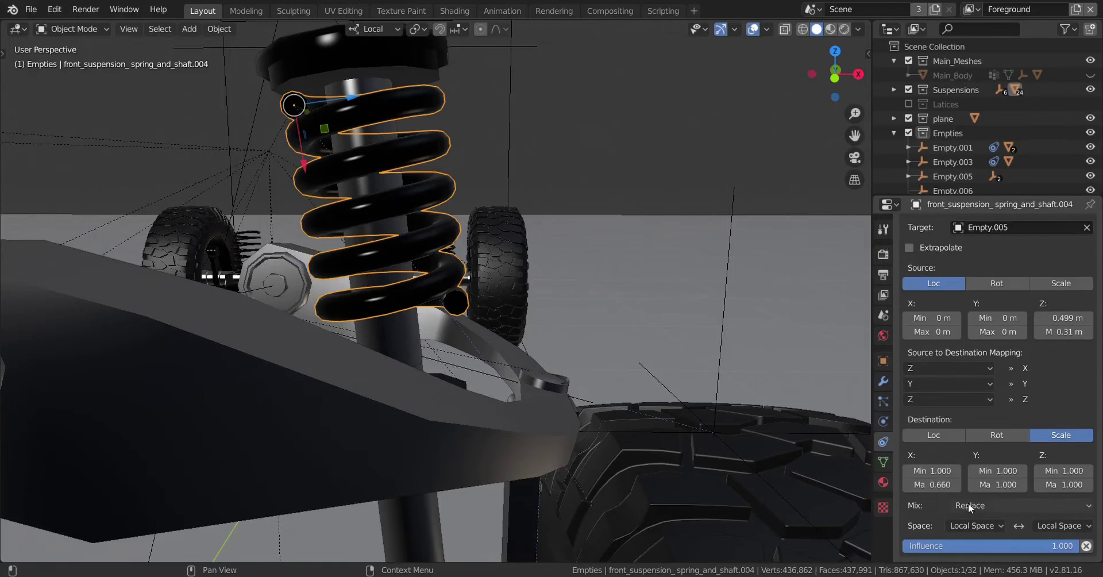
left_click_drag(931, 471, 969, 471)
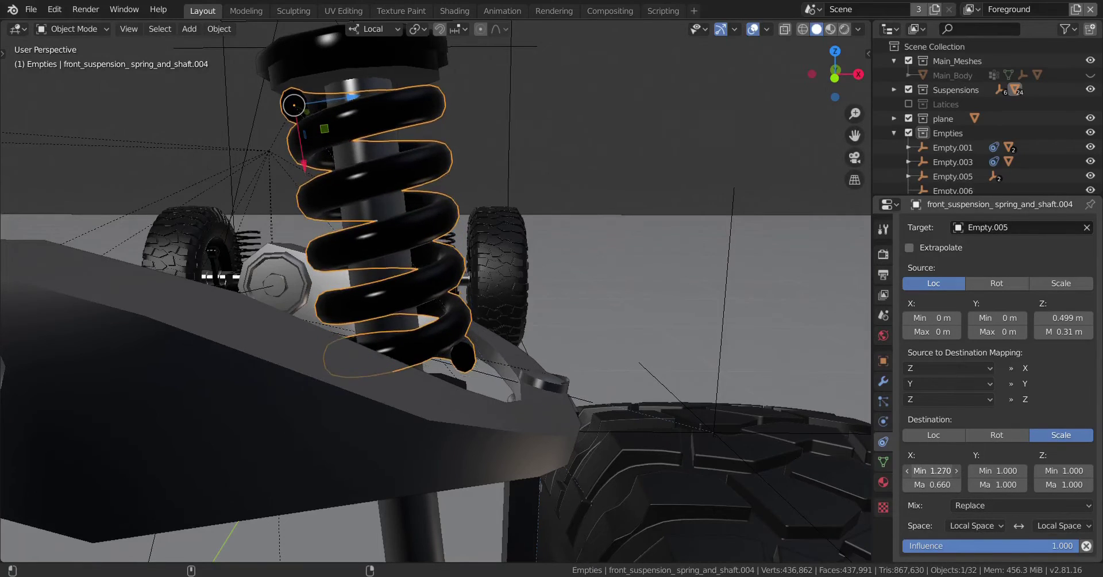
- Compare the spring's length with the Transformation constraint disabled and enabled again, and inspect its fit on the shaft in front view
scroll(523, 423, "up", 4)
middle_click_drag(500, 445, 581, 434)
scroll(604, 418, "down", 4)
scroll(557, 419, "up", 2)
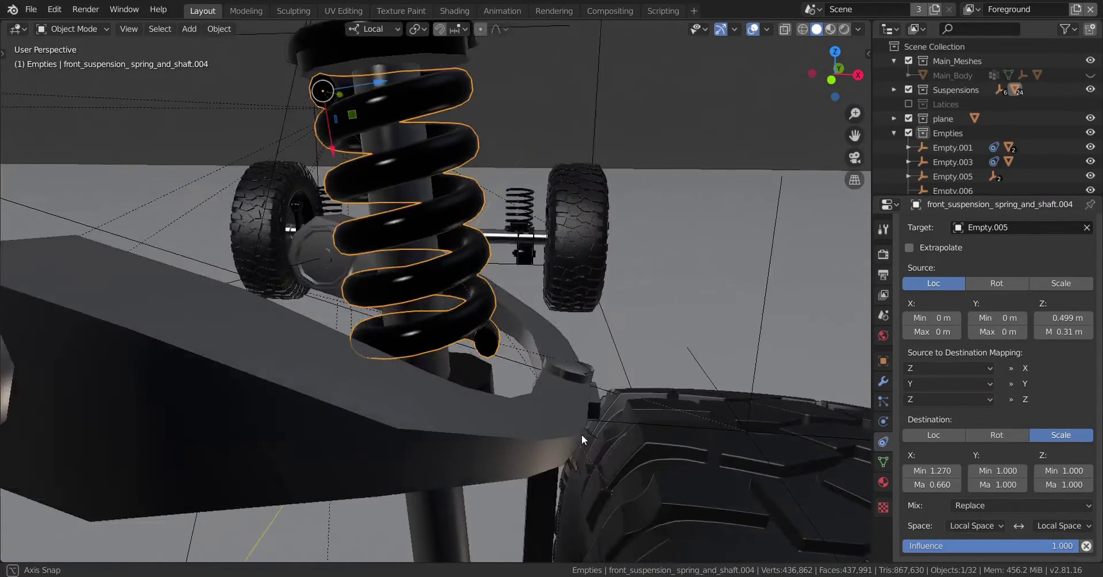
scroll(583, 435, "up", 3)
scroll(1031, 276, "up", 2)
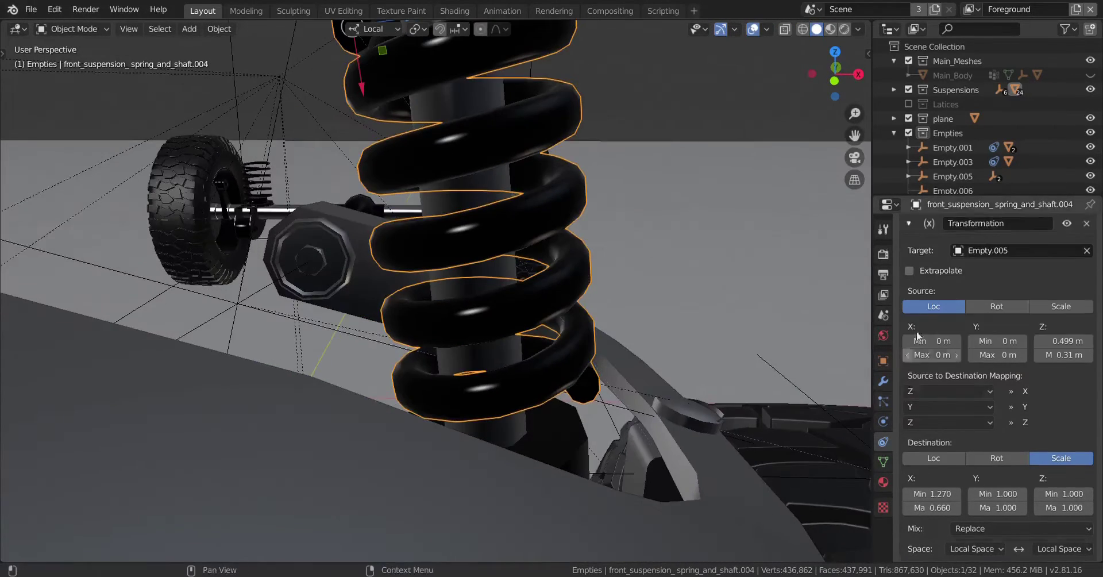
left_click(1068, 247)
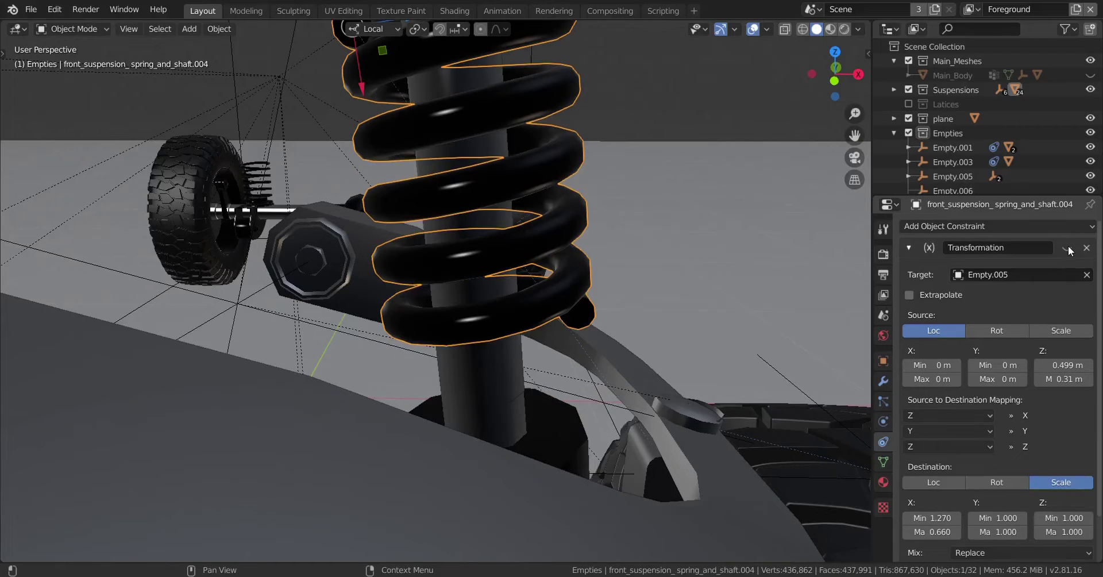
left_click(1068, 248)
scroll(541, 388, "down", 4)
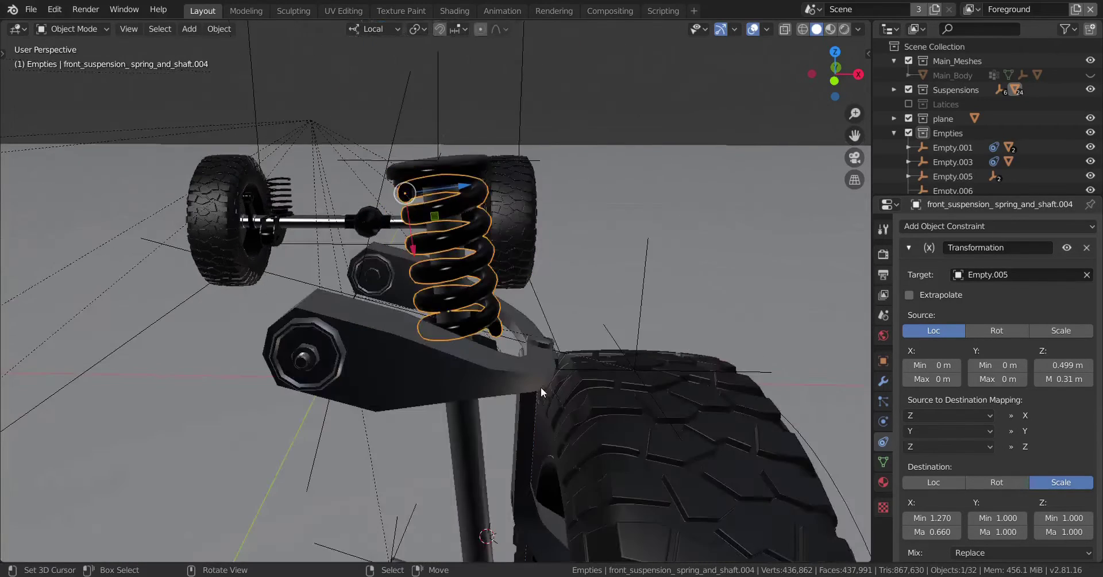
scroll(543, 384, "up", 3)
middle_click_drag(544, 384, 558, 383)
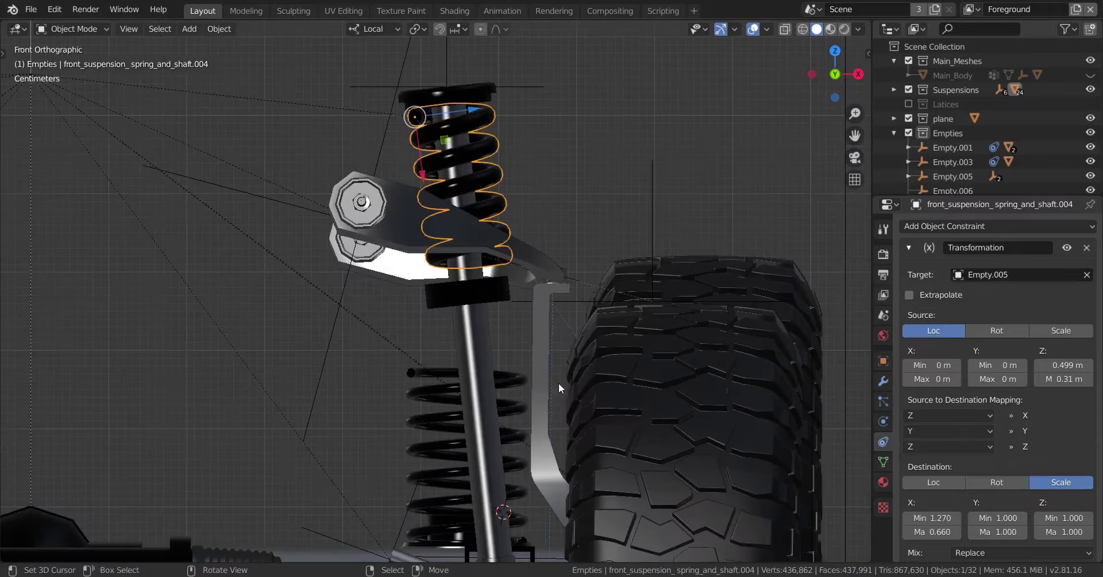
- Disable the spring's Transformation constraint and rotate the spring about 1.3° around its local Y axis to follow the shaft
scroll(540, 332, "up", 2)
scroll(540, 332, "up", 2)
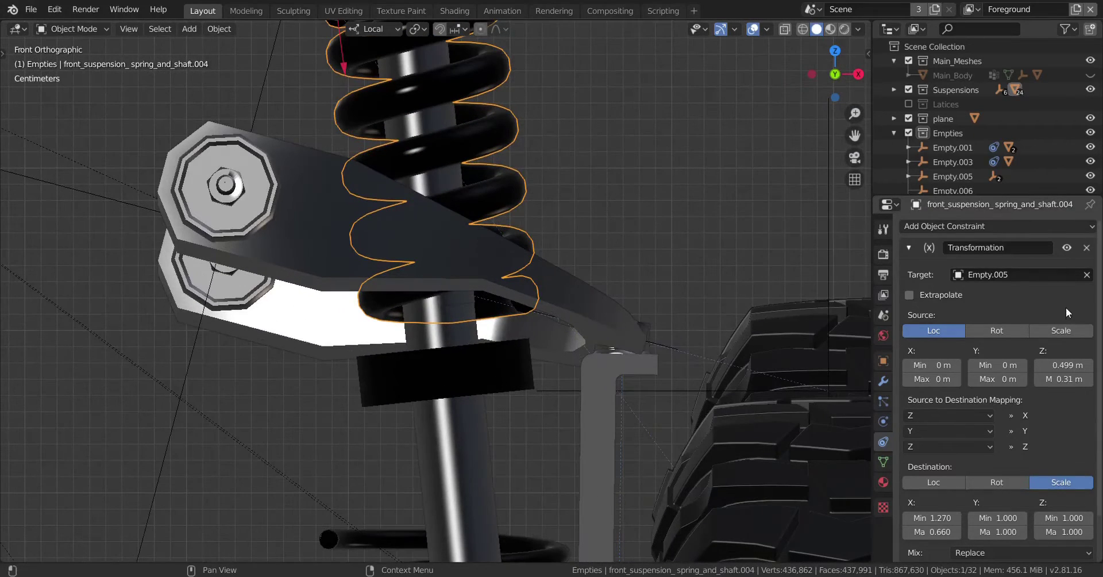
left_click(1068, 248)
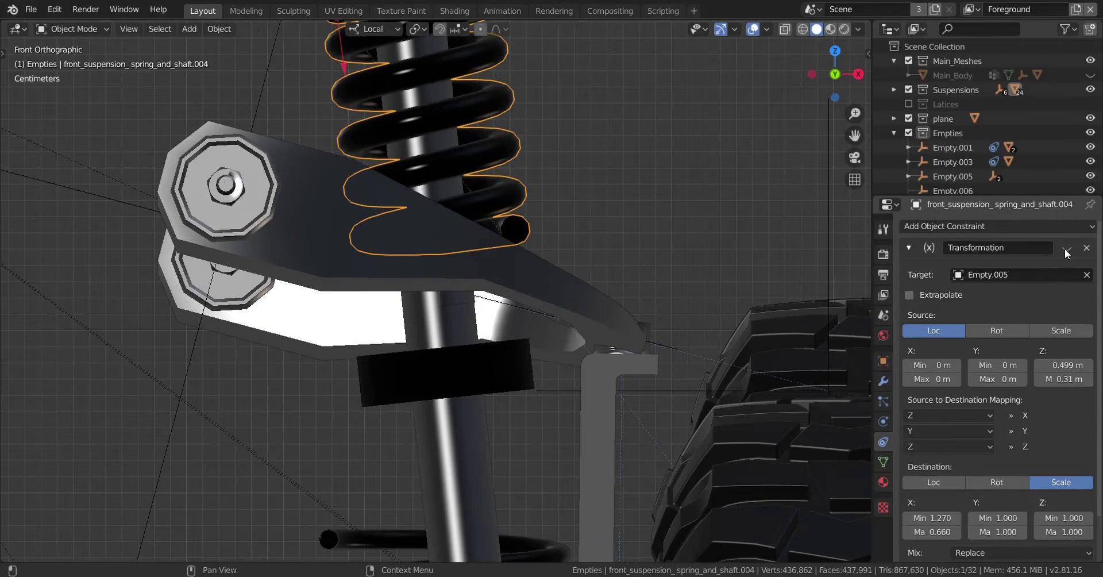
left_click(1067, 248)
left_click(1067, 249)
scroll(543, 328, "down", 3)
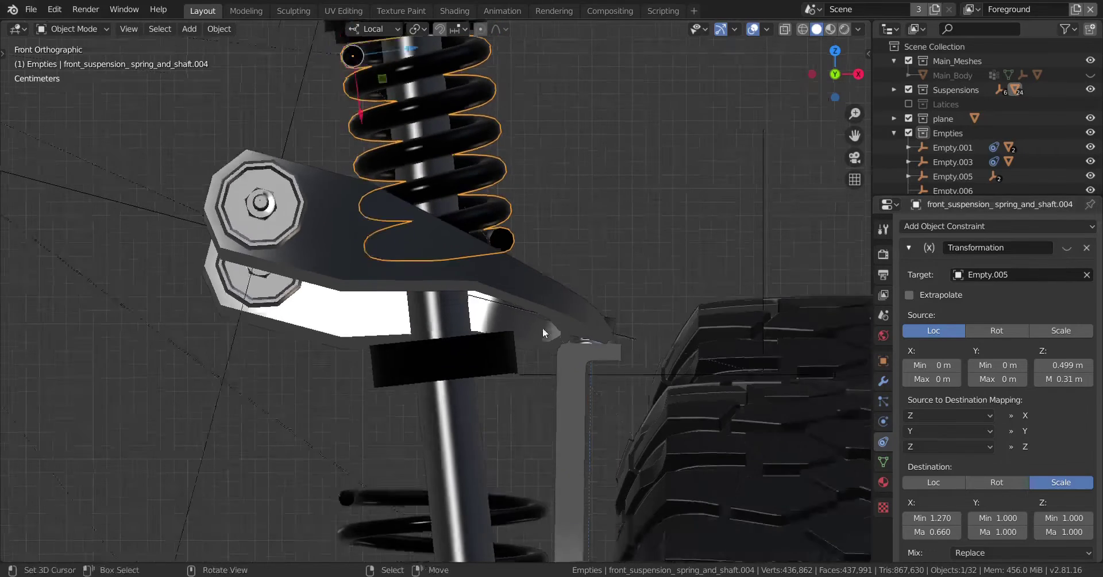
scroll(533, 412, "up", 2)
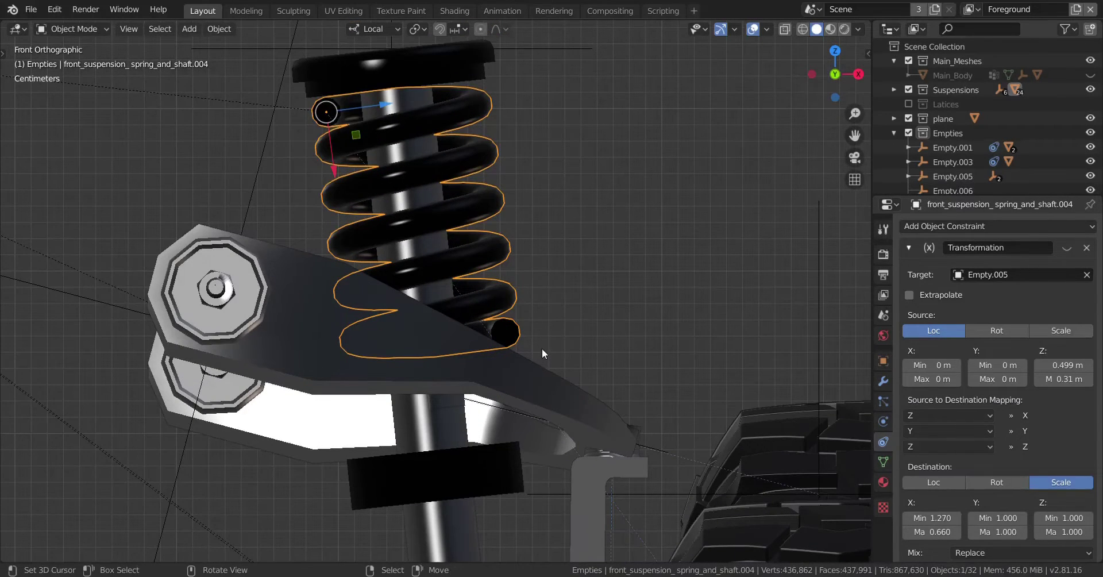
key("r")
key("y")
key("y")
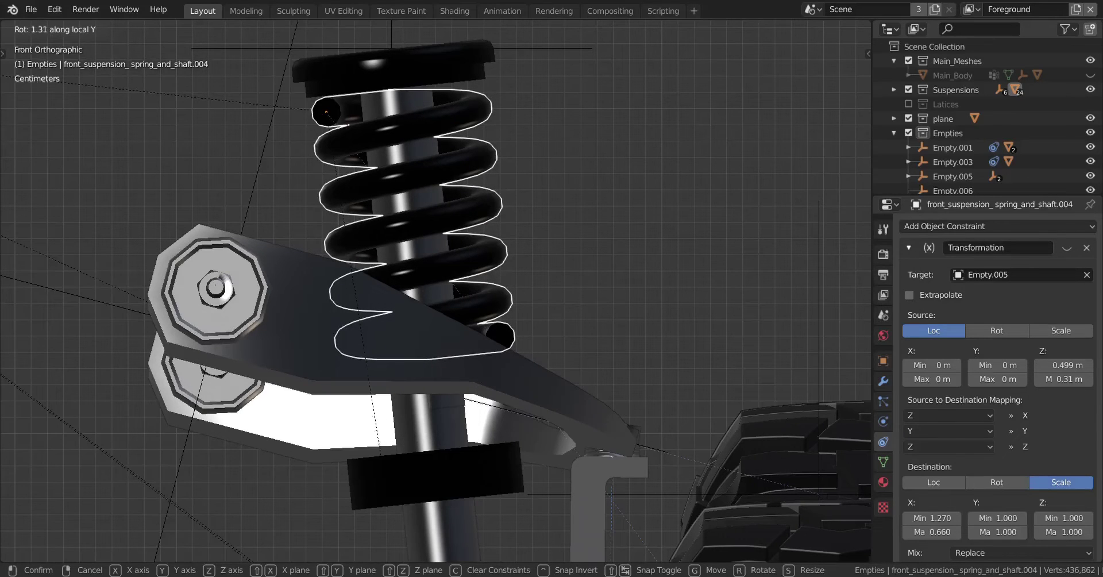
left_click(353, 476)
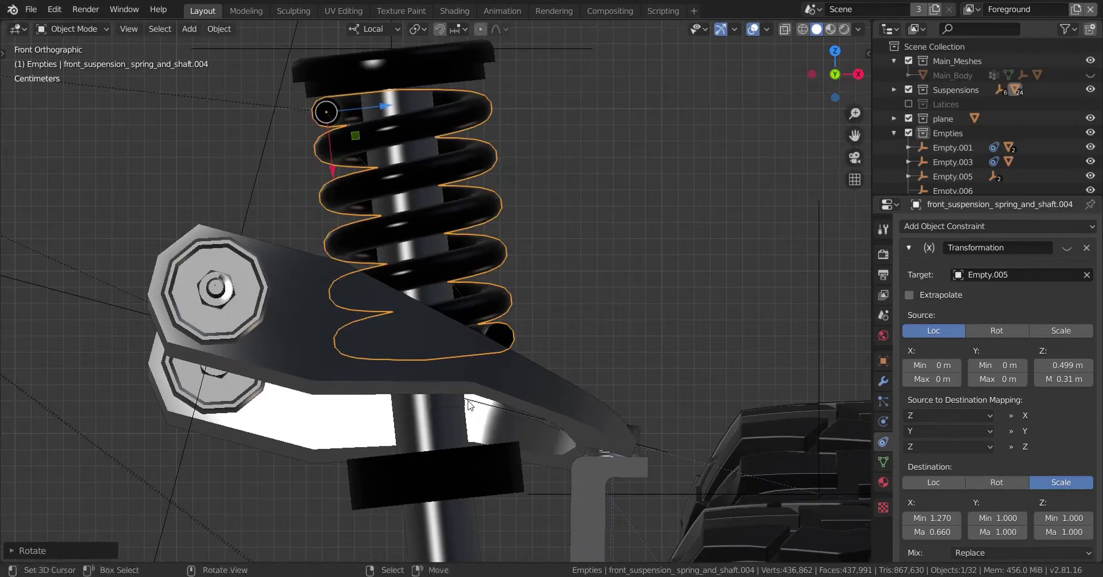
- Re-enable the spring's Transformation constraint and set its X destination scale minimum to 1.390
middle_click_drag(459, 405, 463, 411)
scroll(463, 411, "down", 4)
middle_click_drag(796, 393, 790, 387)
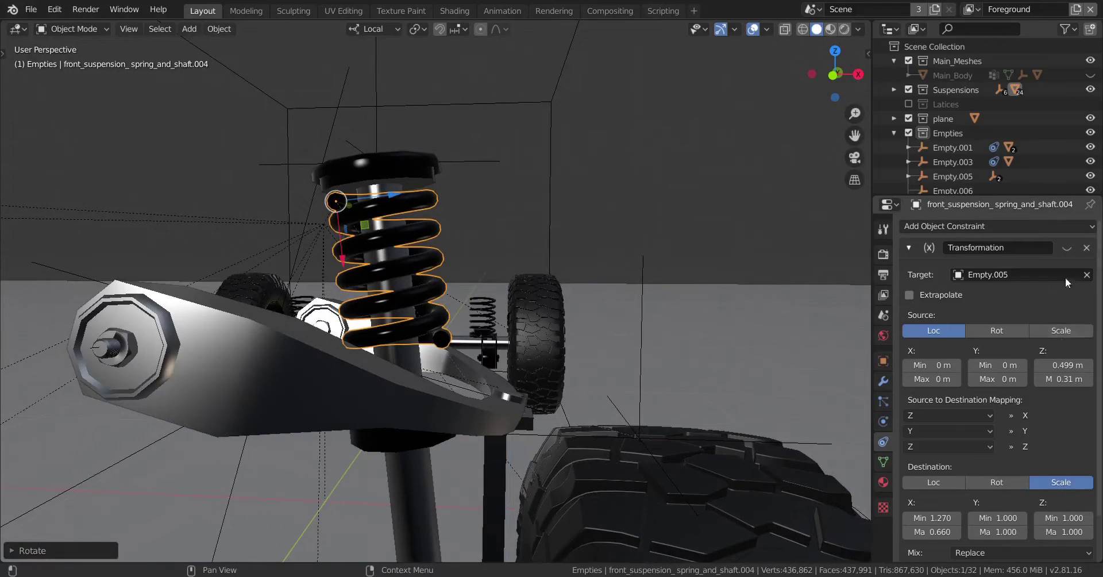
scroll(539, 449, "up", 6)
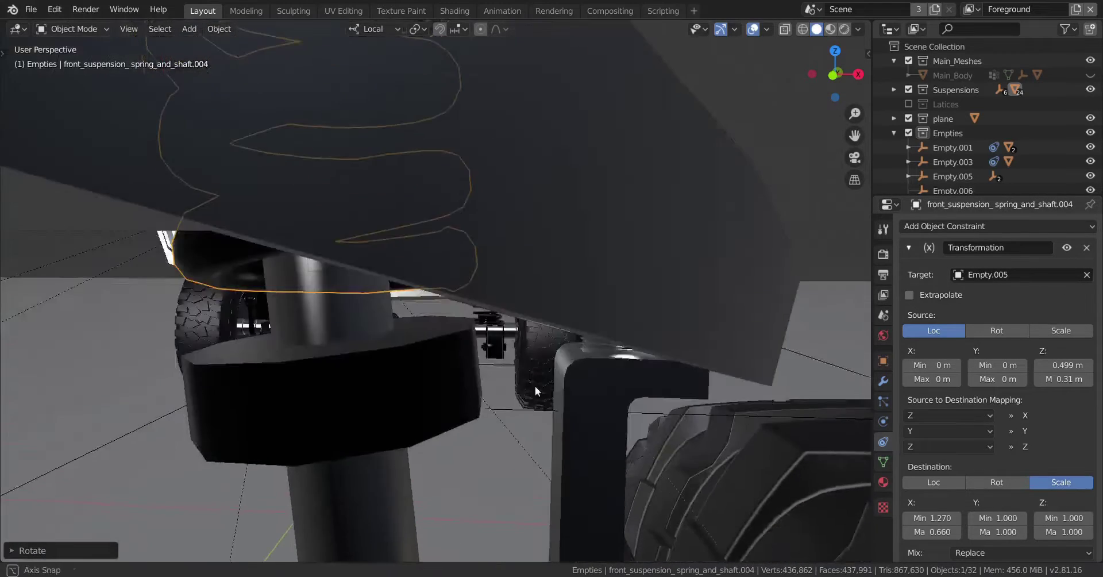
scroll(544, 402, "down", 2)
middle_click_drag(544, 403, 550, 395, "shift")
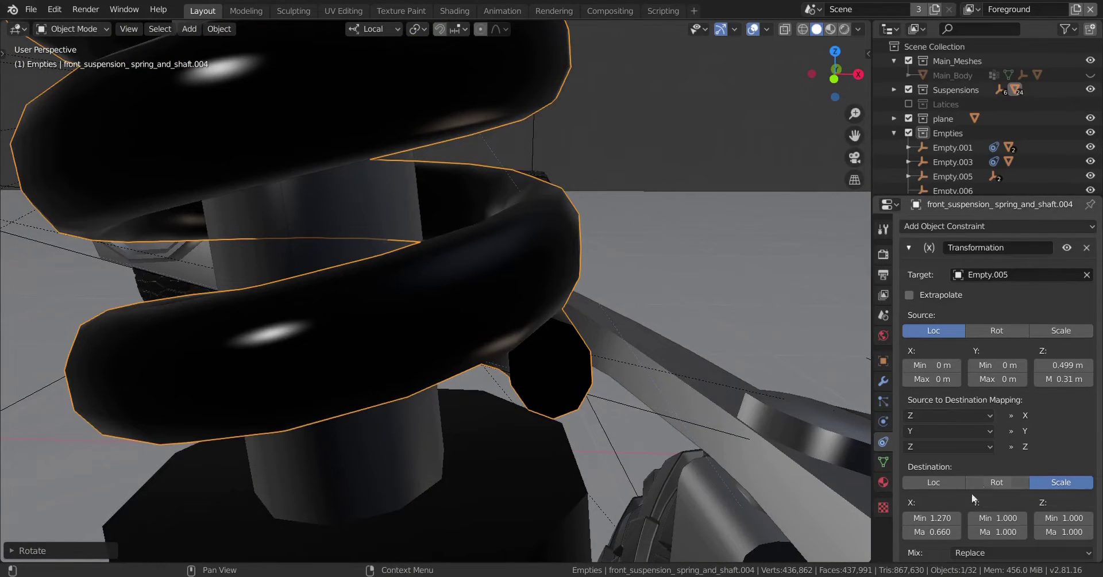
left_click_drag(938, 518, 957, 518)
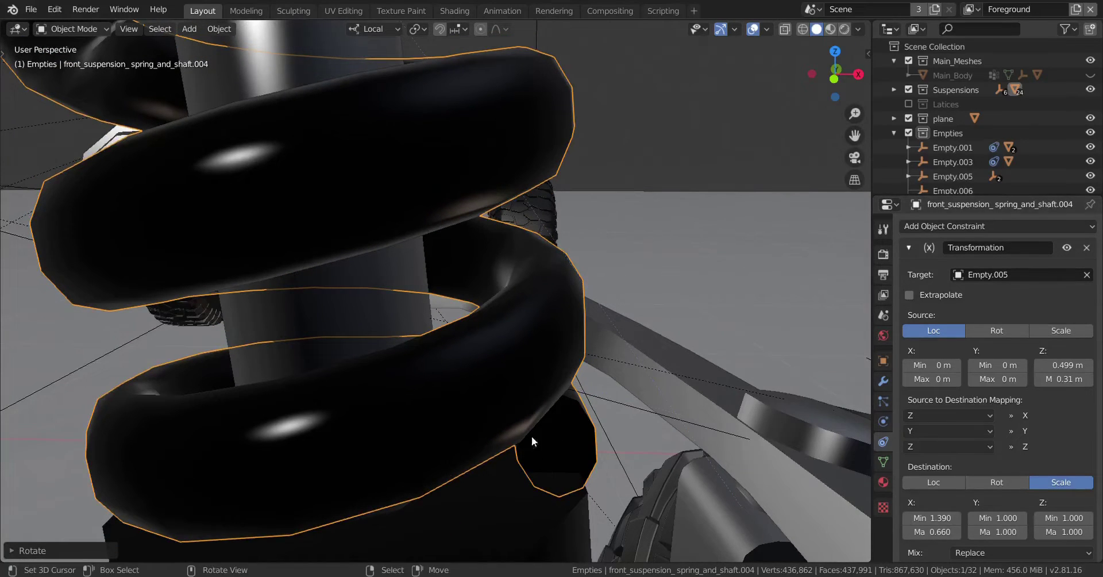
- Rotate the spring about 0.6° around its local Y axis in front view and inspect its fit around the shaft
scroll(475, 439, "down", 5)
key("KP_1")
scroll(474, 439, "up", 3)
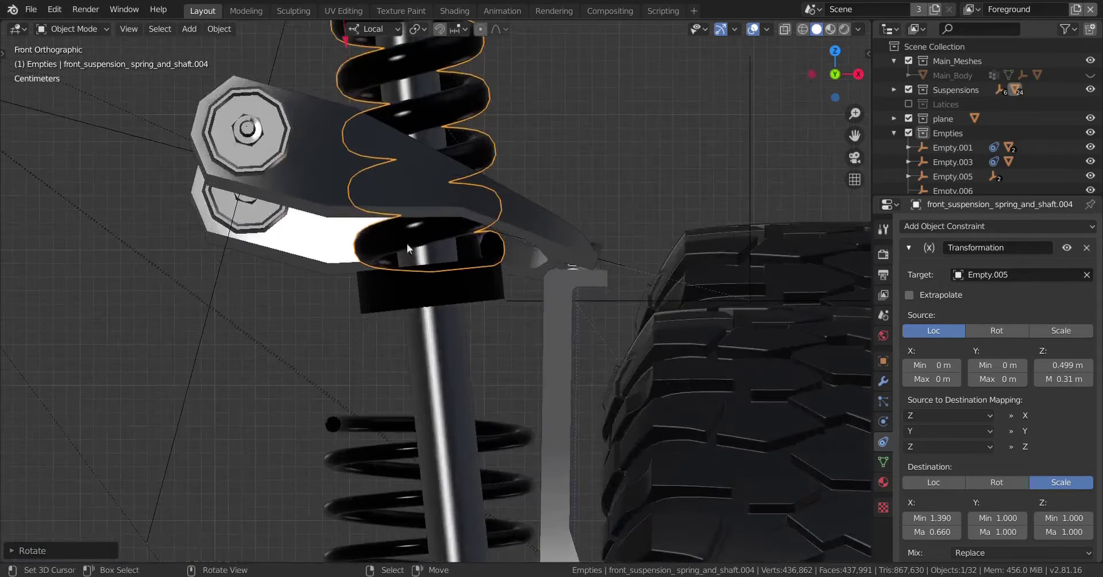
middle_click_drag(405, 238, 400, 386, "shift")
key("r")
key("y")
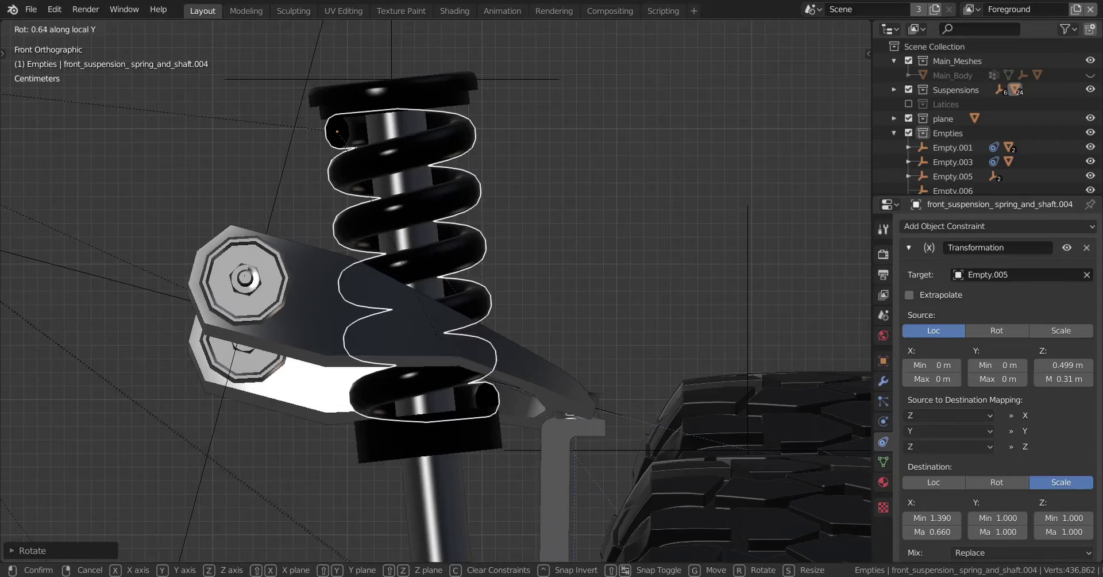
left_click(437, 365)
scroll(448, 359, "down", 3)
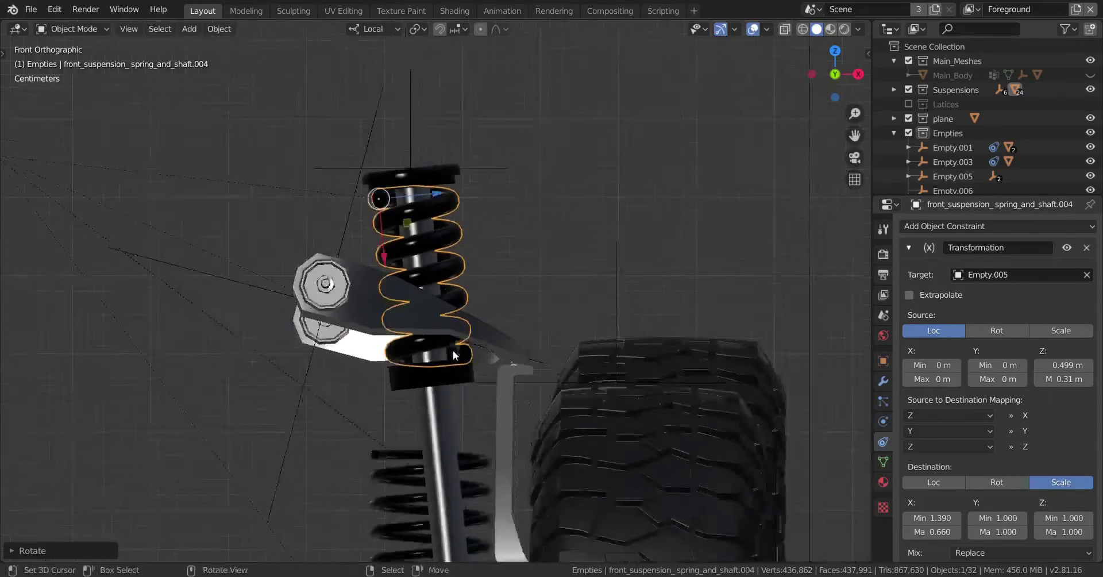
middle_click_drag(456, 353, 471, 385)
scroll(505, 371, "down", 4)
scroll(471, 385, "up", 4)
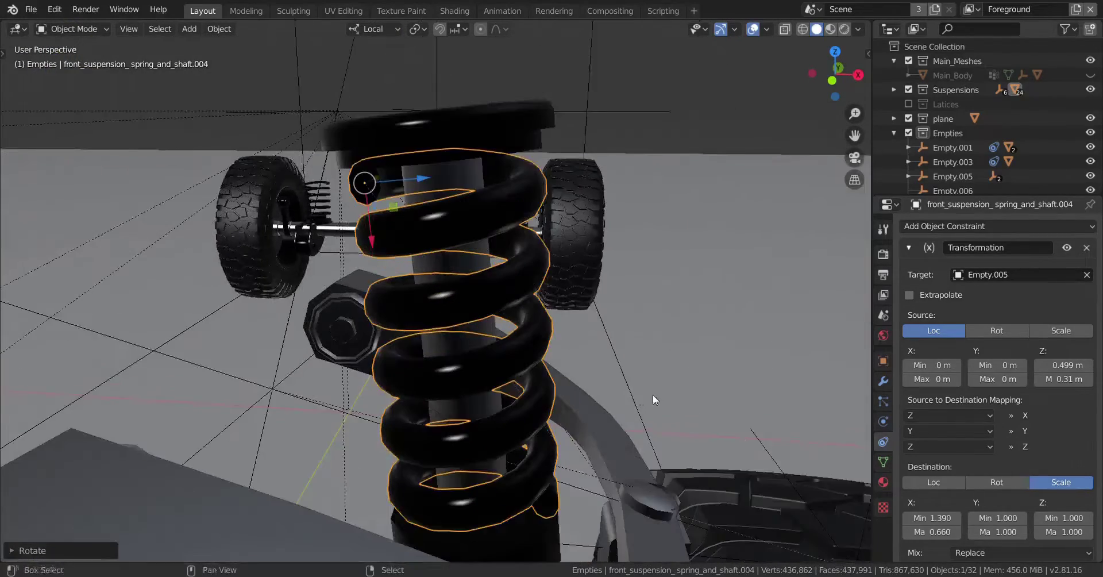
middle_click_drag(653, 394, 605, 382, "shift")
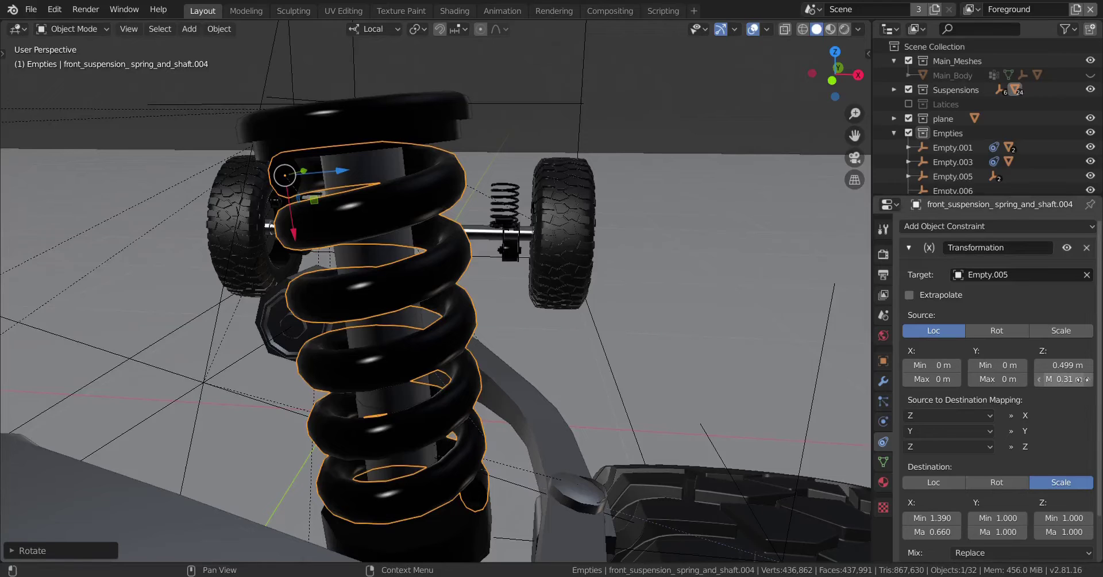
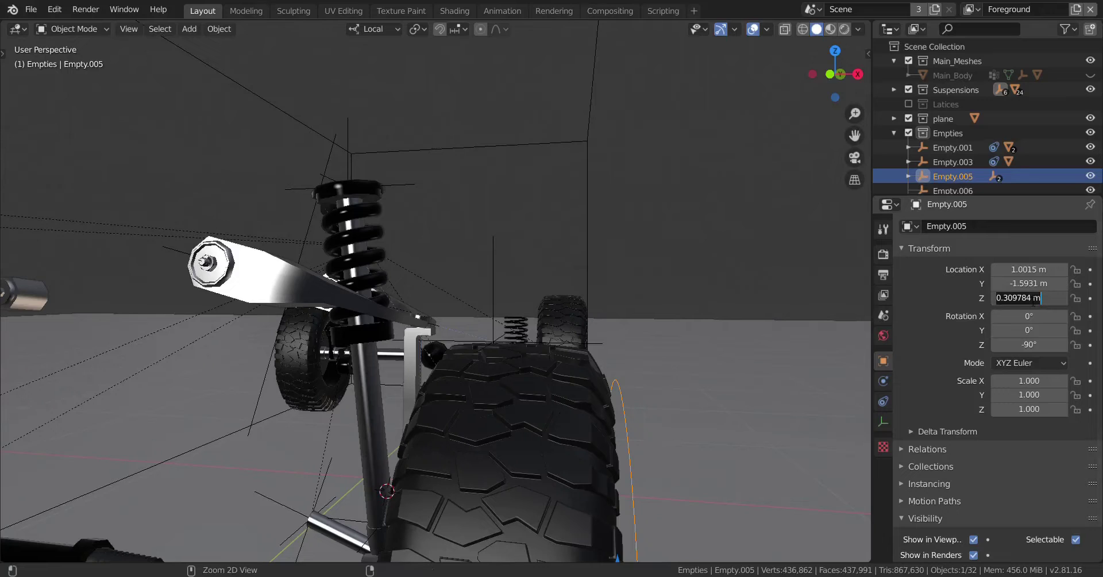
- Set the Z source location minimum of the spring's Transformation constraint to Empty.005's copied Z location, 0.309784 m
key("Return")
left_click(360, 263)
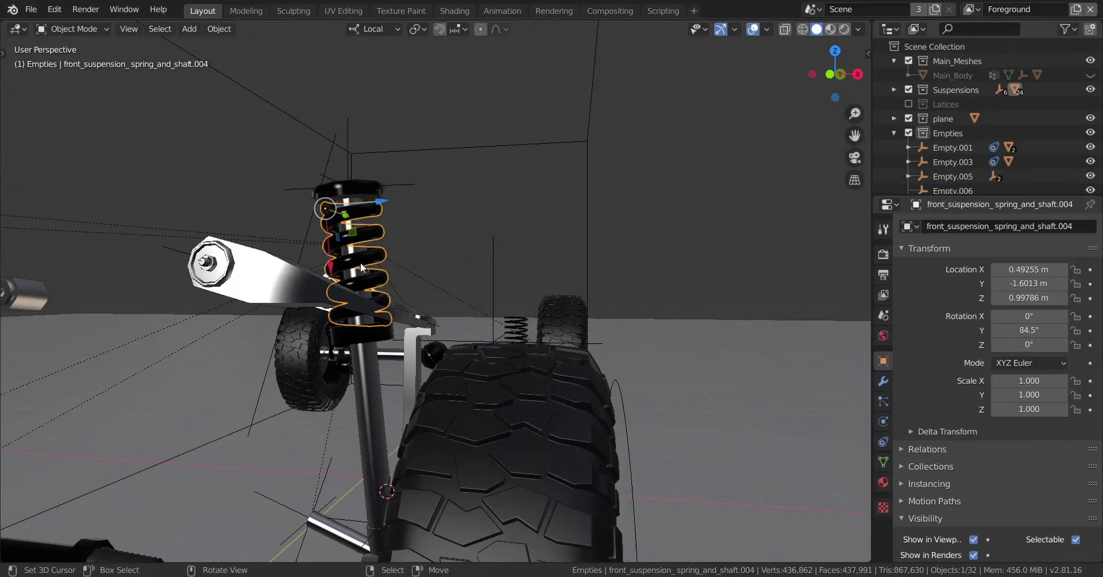
left_click(883, 441)
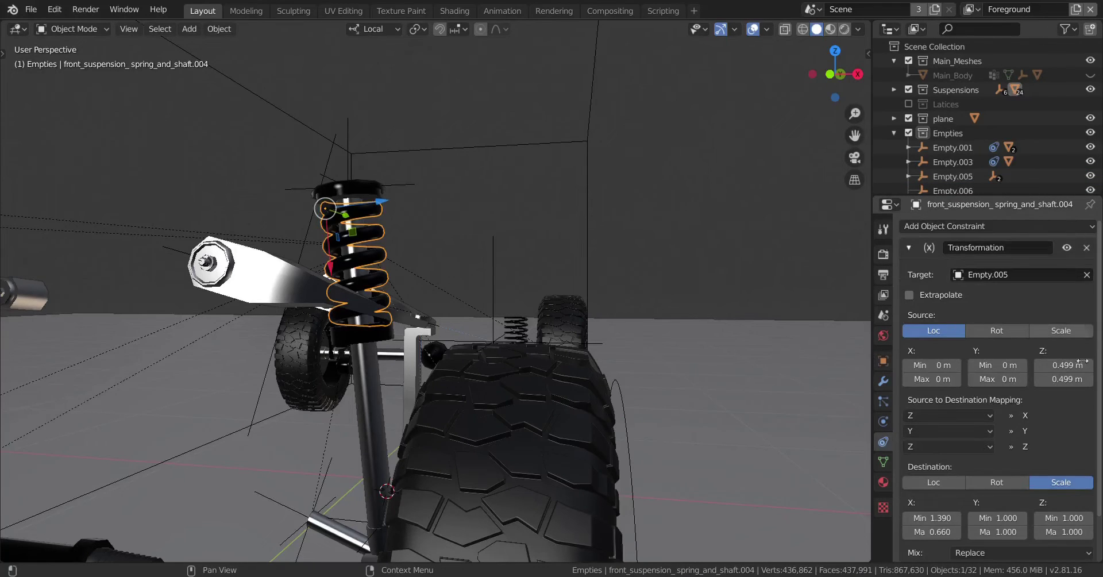
left_click(1063, 365)
type("0.309784 m")
key("Return")
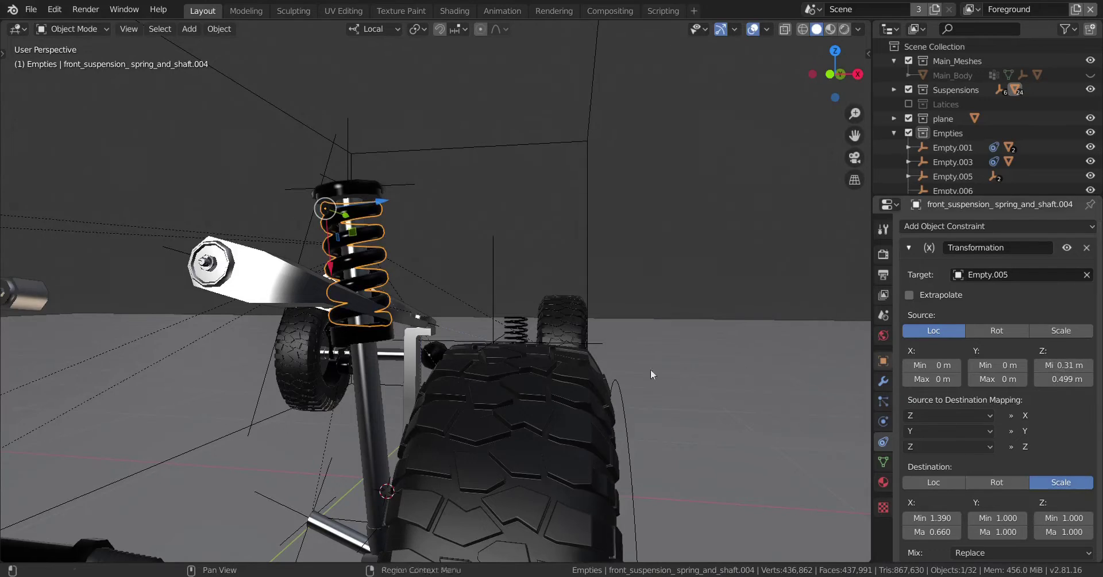
- Move Empty.005 up and down along its local Z axis to test how the spring compresses and stretches
scroll(651, 369, "down", 3)
middle_click_drag(566, 371, 581, 354)
scroll(580, 354, "up", 2)
left_click(635, 352)
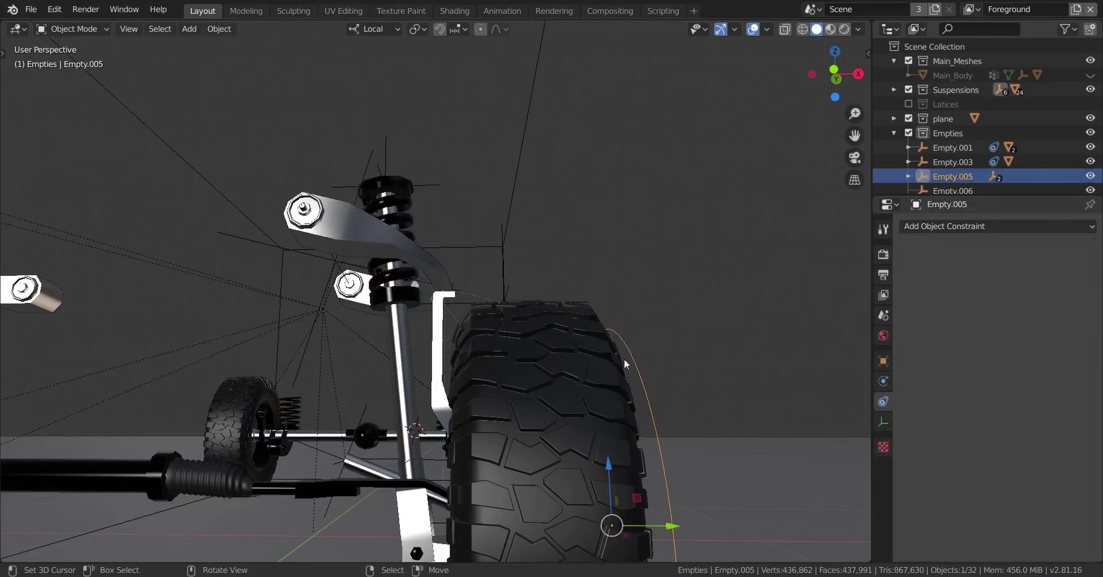
key("g")
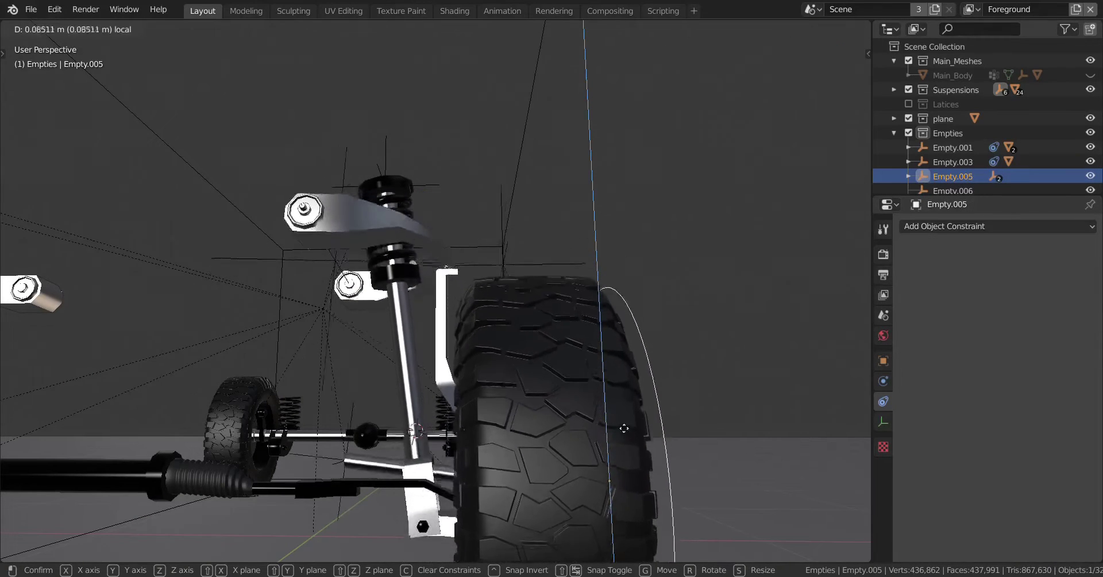
left_click(626, 378)
middle_click_drag(626, 377, 574, 450)
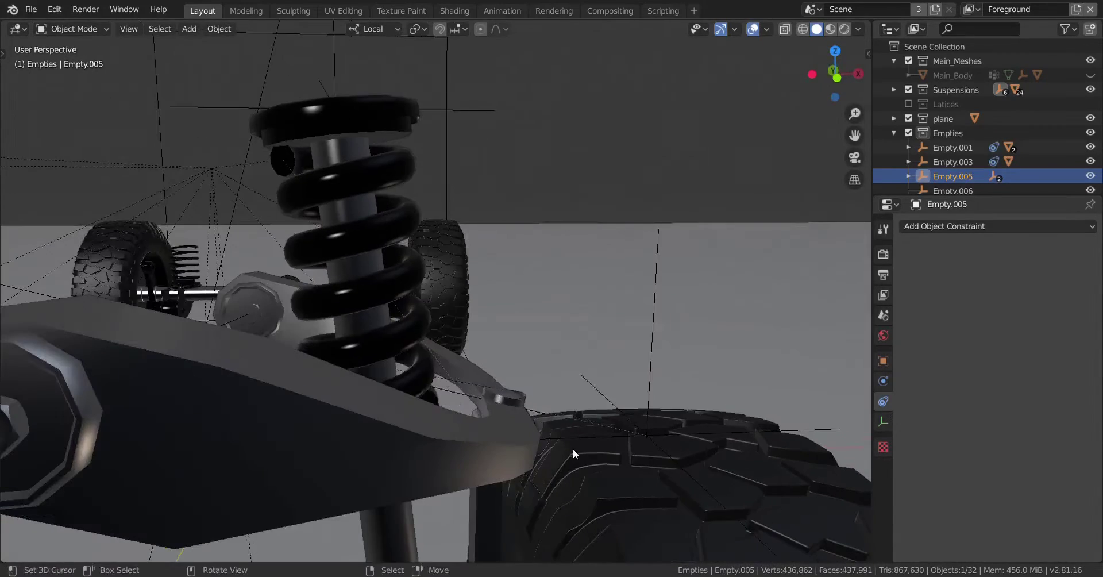
key("g")
key("z")
key("z")
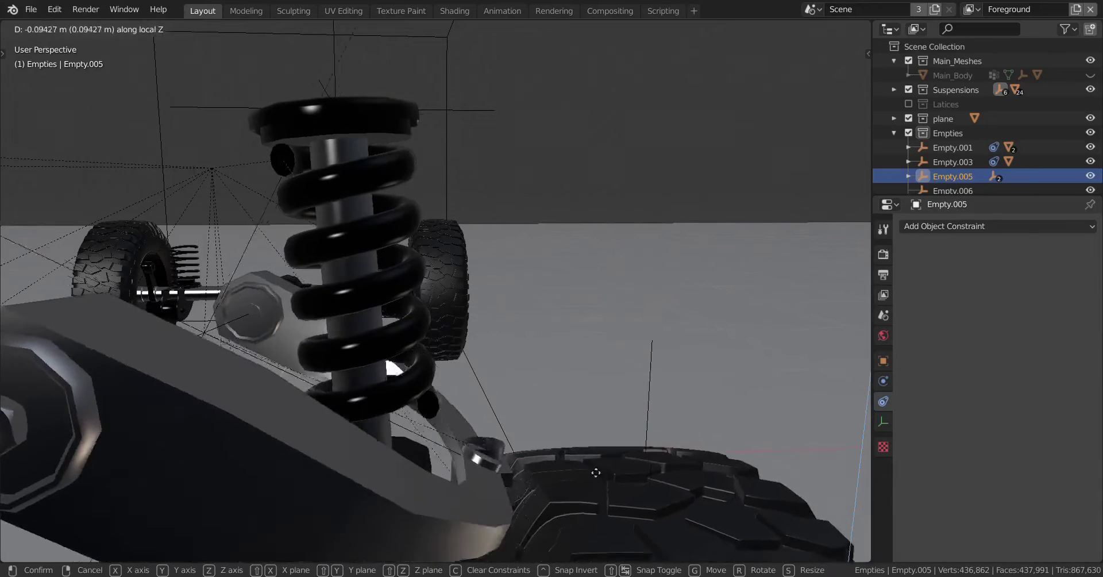
right_click(632, 332)
scroll(497, 341, "down", 3)
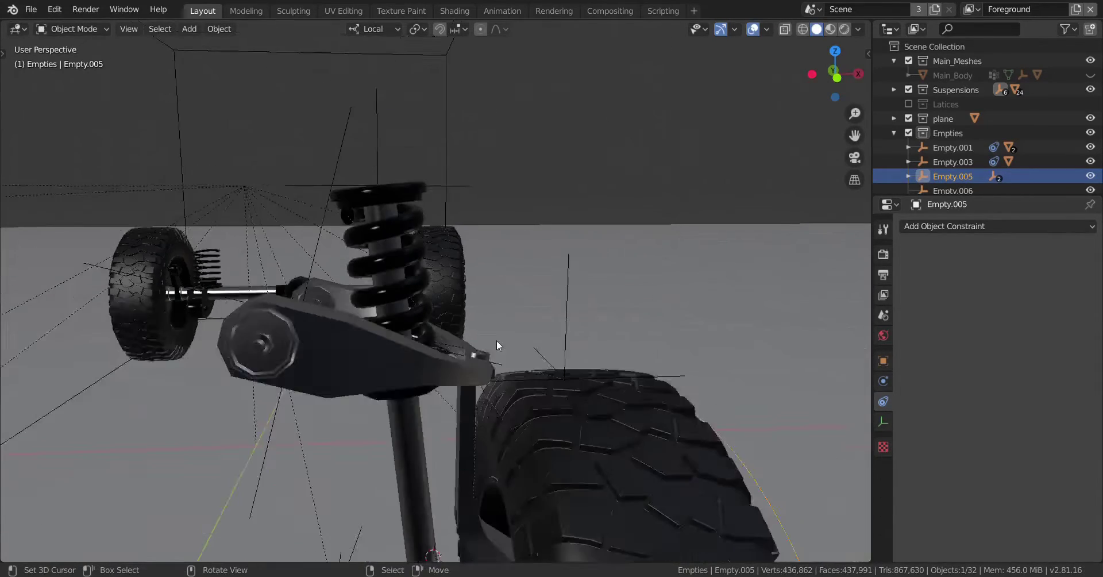
scroll(495, 339, "up", 3)
- Review the spring's Transformation settings and try another vertical move of Empty.005 to compare the spring with its seats
left_click(337, 201)
scroll(350, 247, "down", 5)
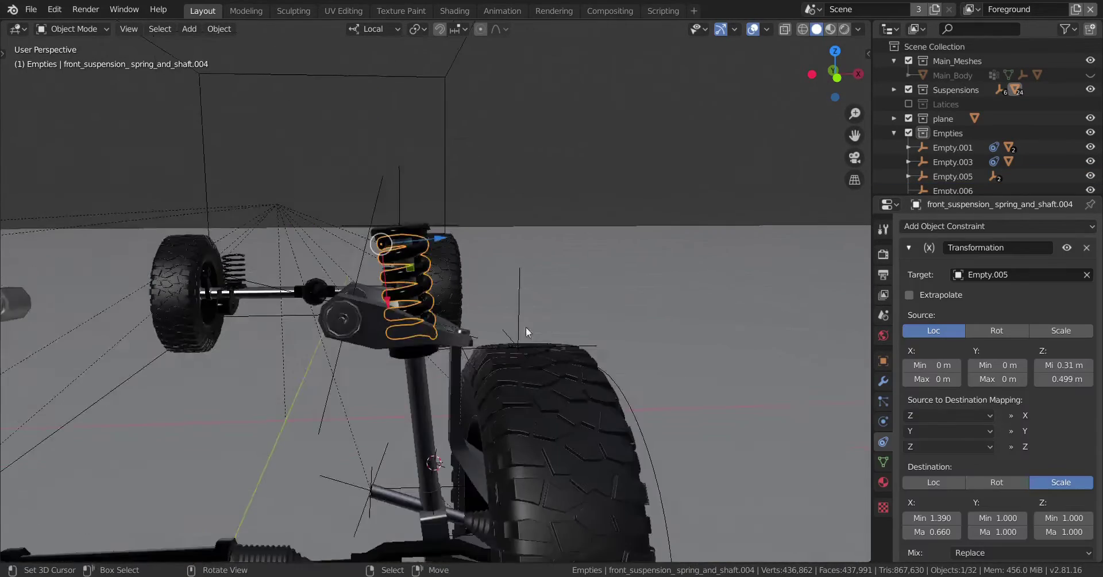
left_click(627, 379)
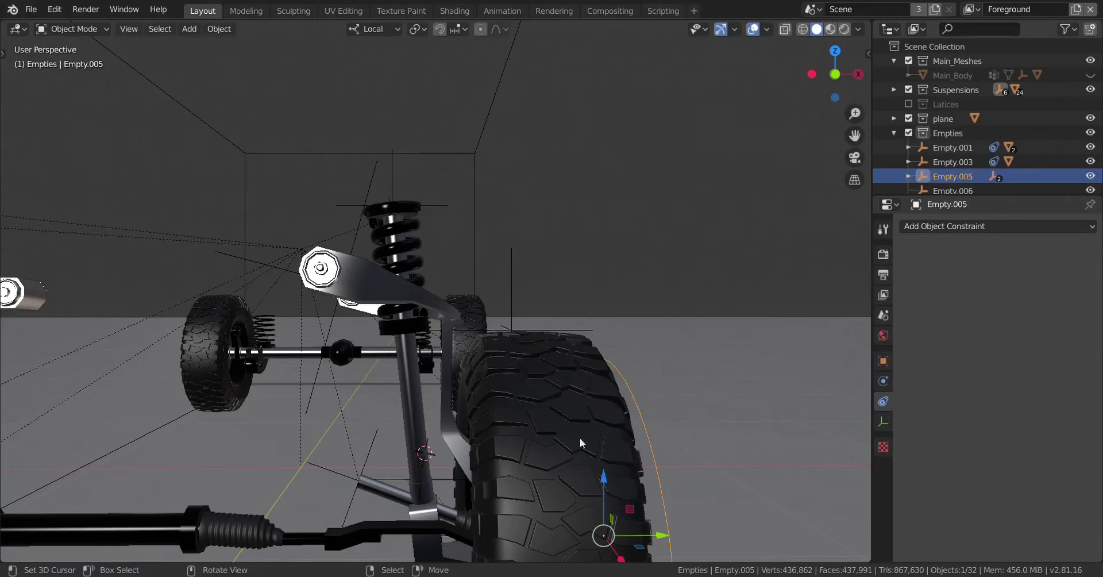
key("g")
key("z")
right_click(607, 432)
scroll(431, 380, "up", 3)
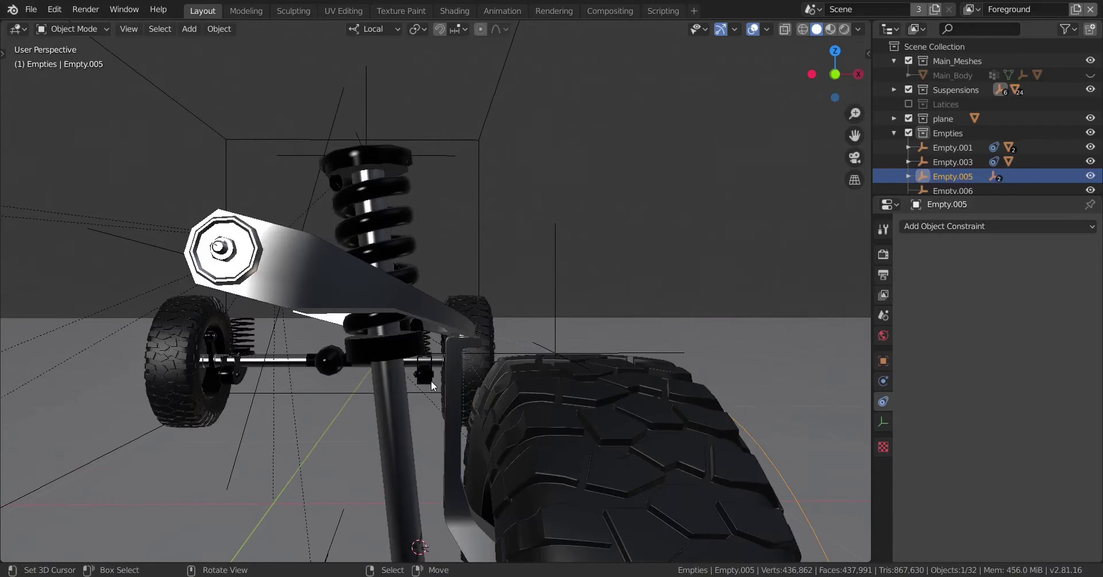
- Select the spring, collapse its Transformation constraint and disable the constraint
scroll(431, 380, "up", 3)
middle_click_drag(377, 315, 387, 330)
left_click(356, 207)
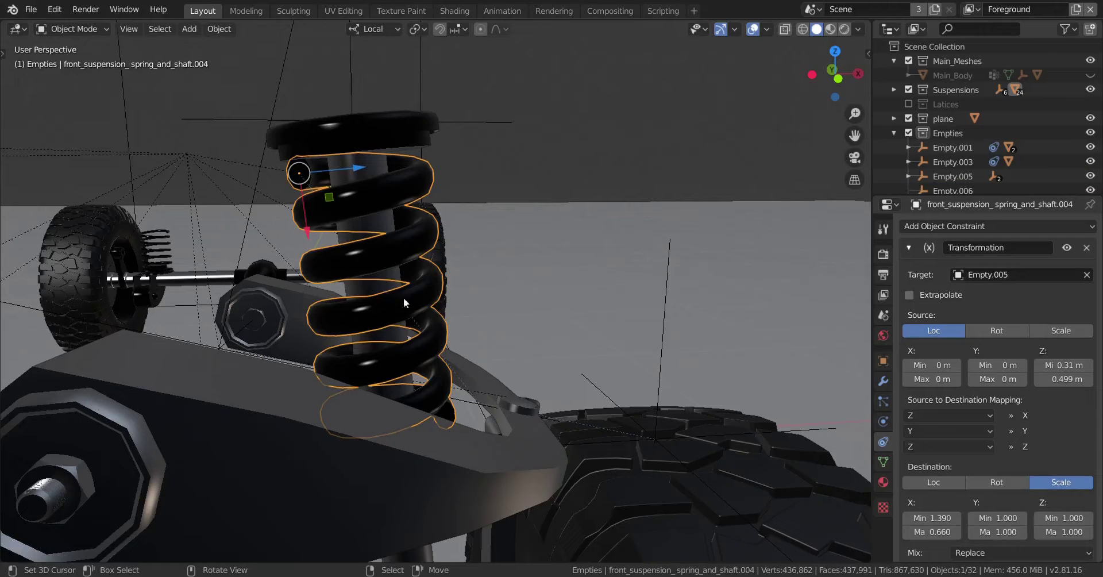
scroll(475, 333, "down", 4)
scroll(474, 332, "up", 4)
left_click(909, 247)
scroll(379, 312, "up", 4)
scroll(460, 315, "down", 5)
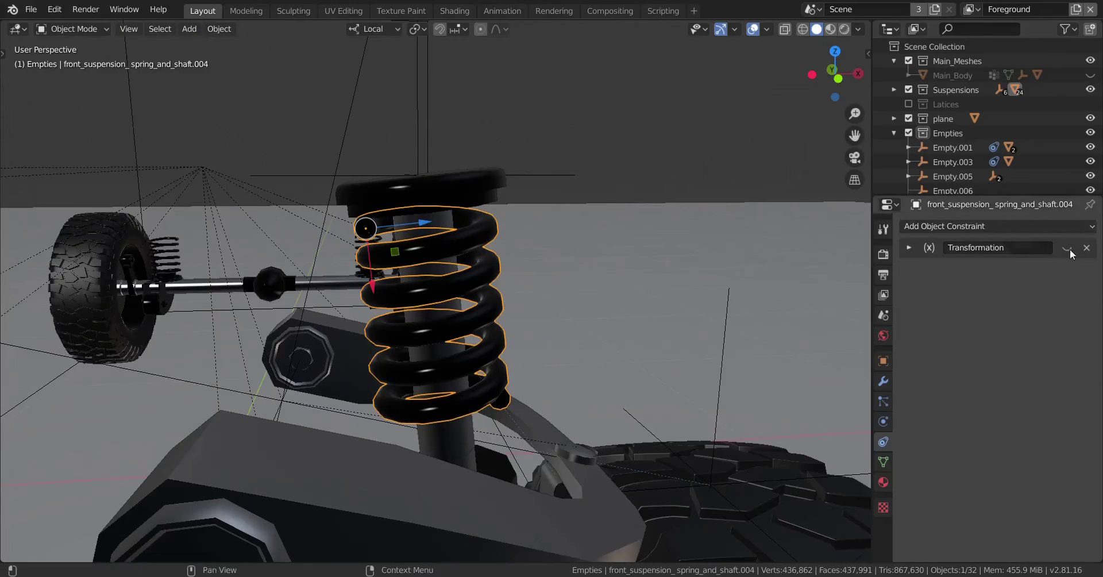
scroll(402, 310, "up", 2)
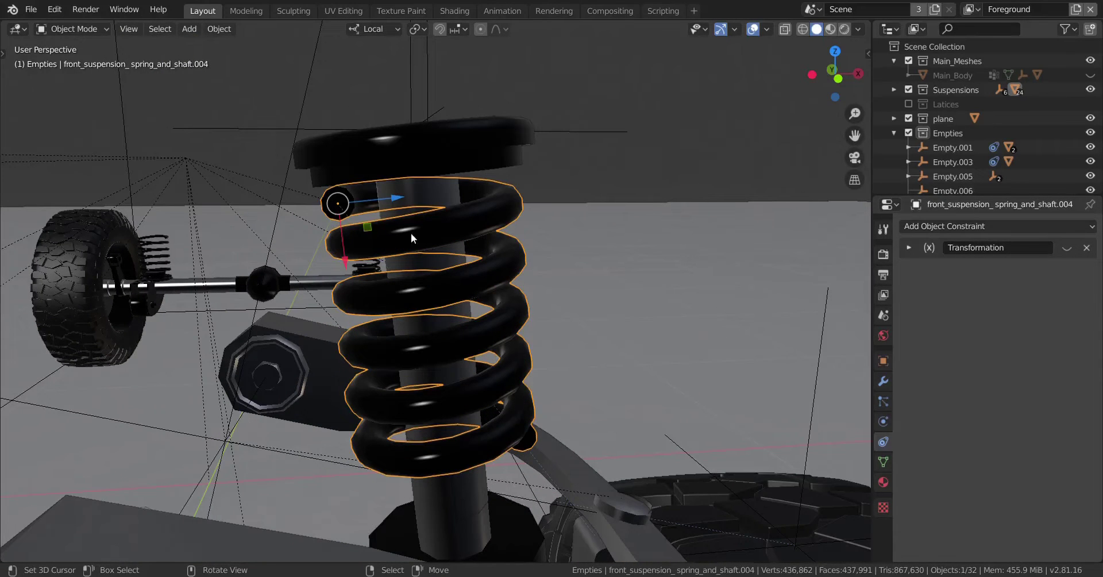
- Parent the spring to the upper shaft front_suspension_spring_and_shaft.001 using Object (Keep Transform)
middle_click_drag(411, 229, 416, 216)
left_click(429, 122, "shift")
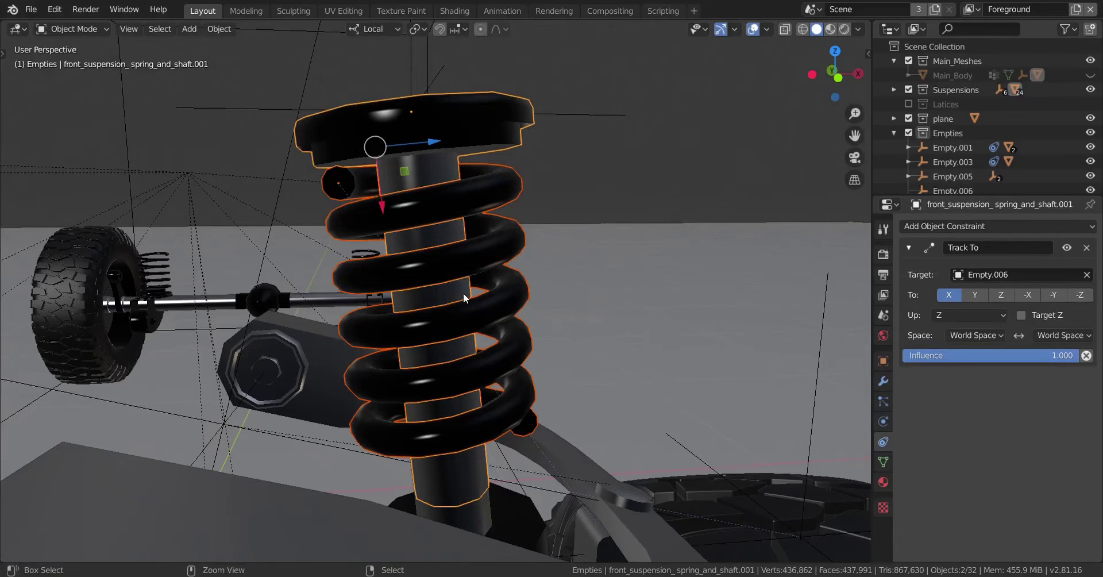
key("ctrl+p")
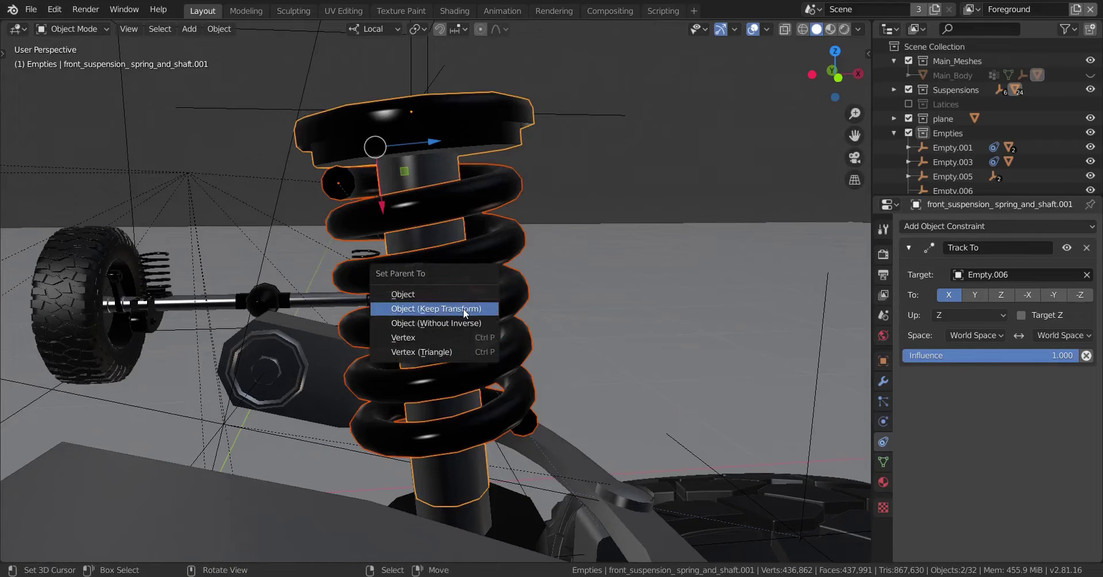
left_click(464, 309)
middle_click_drag(463, 308, 485, 262)
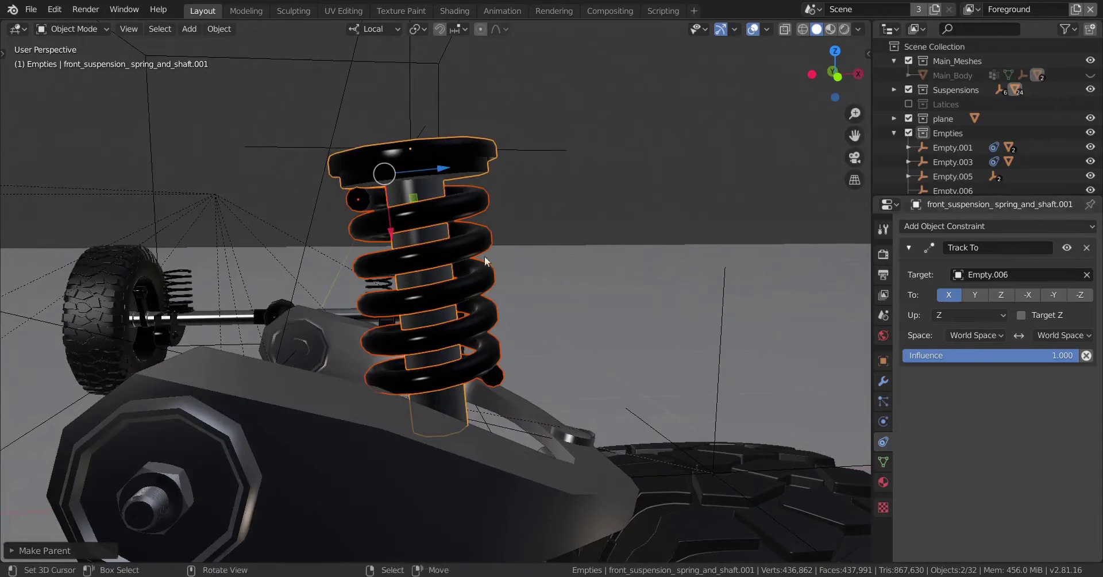
- Re-enable the spring's Transformation constraint and select Empty.005 at the front-left wheel
left_click(408, 222)
left_click(1067, 248)
scroll(555, 339, "down", 4)
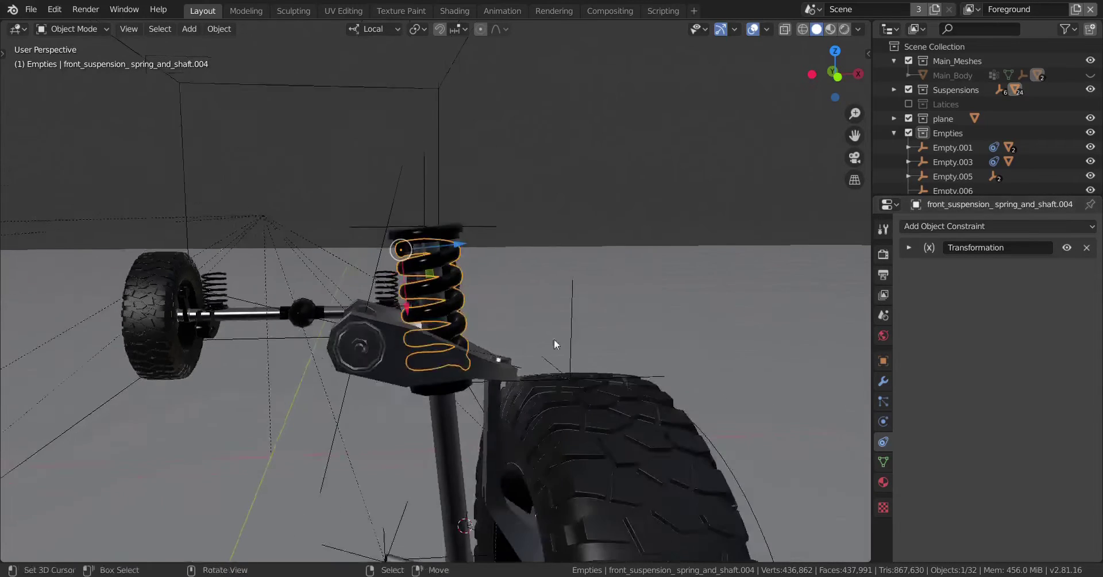
middle_click_drag(607, 371, 572, 309, "shift")
left_click(692, 417)
left_click(694, 412)
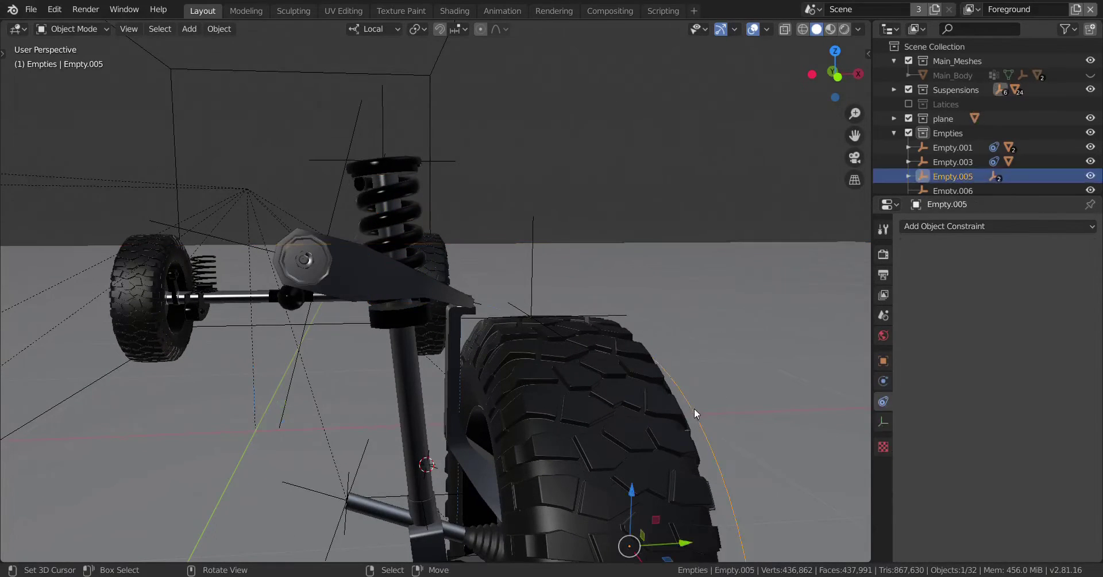
- Test the spring's travel by moving Empty.005 up and down along Z and comparing the spring with its seats
key("g")
key("z")
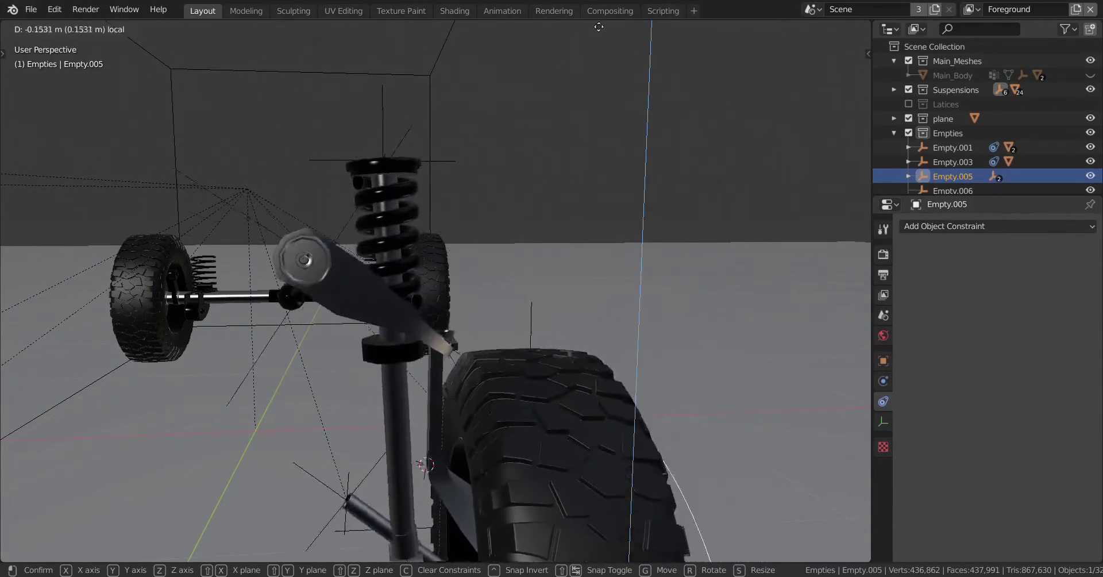
left_click(581, 547)
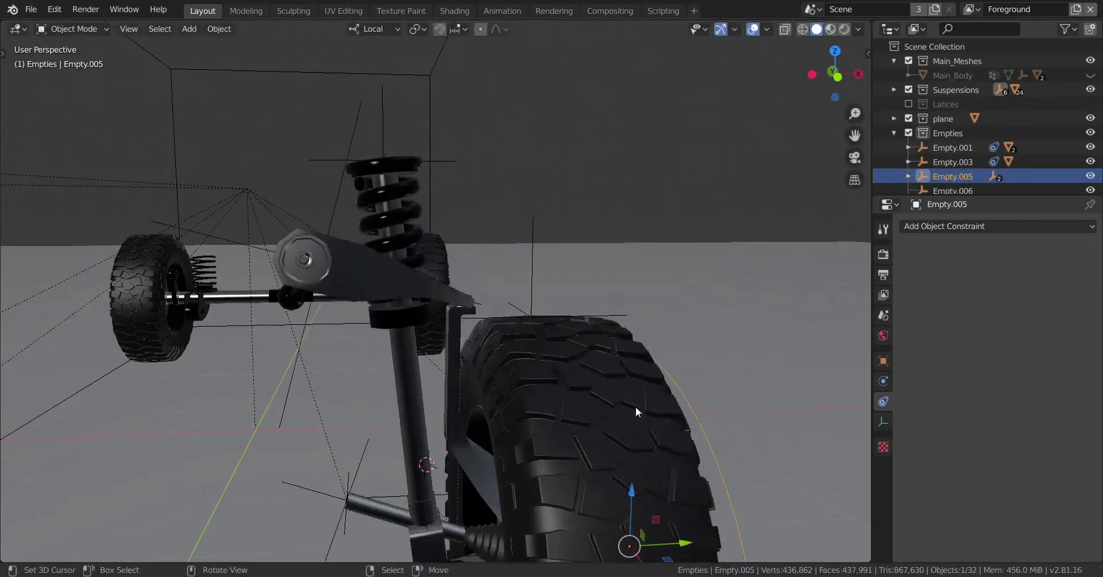
middle_click_drag(635, 402, 556, 359)
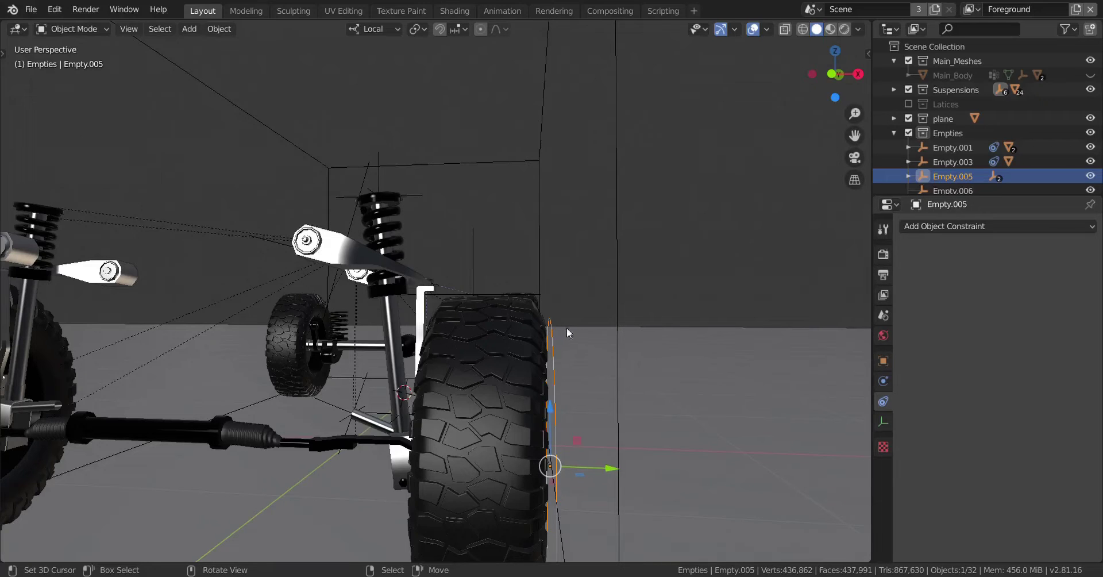
- Set Empty.005's Z location to 0.409515 m
left_click(884, 361)
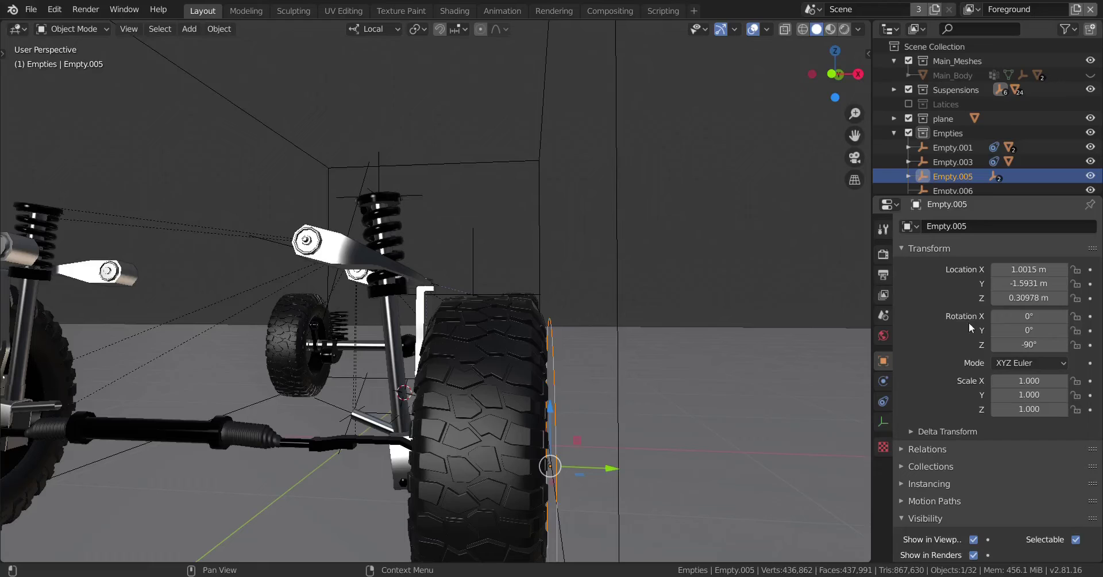
double_click(1041, 298)
type("0.409515")
key("Return")
- Try vertical moves of Empty.005 from its new height and inspect the wheel, arms and spring
mouse_move(567, 356)
middle_mouse_down()
mouse_move(601, 415)
mouse_move(636, 408)
mouse_move(581, 340)
mouse_move(625, 406)
mouse_move(565, 377)
mouse_move(567, 393)
mouse_move(612, 414)
mouse_move(555, 369)
mouse_move(561, 350)
middle_mouse_up()
key("g")
key("z")
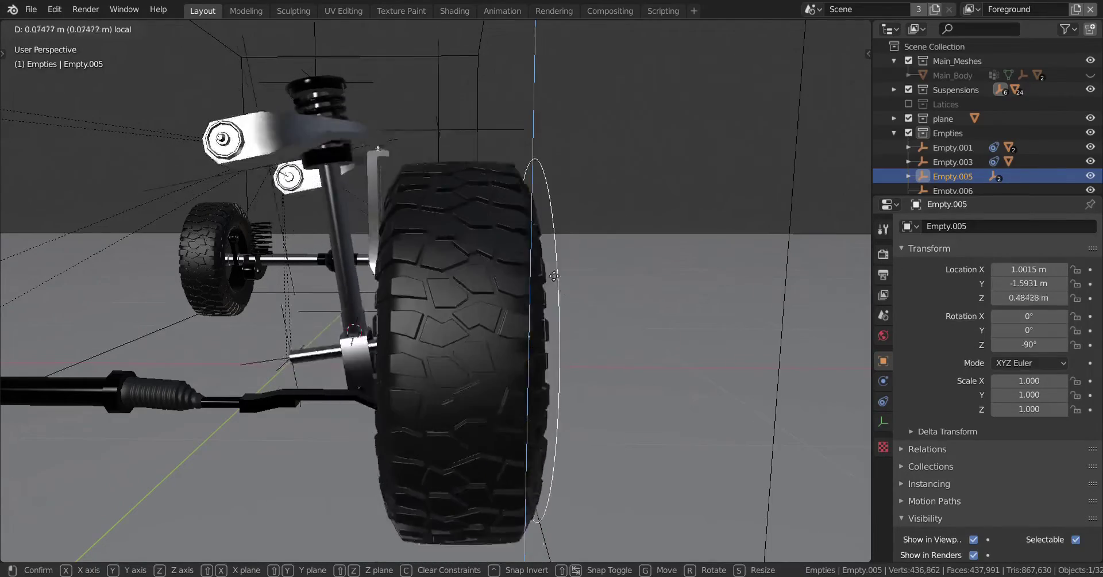
right_click(578, 298)
scroll(546, 313, "down", 2)
middle_click_drag(505, 325, 515, 377)
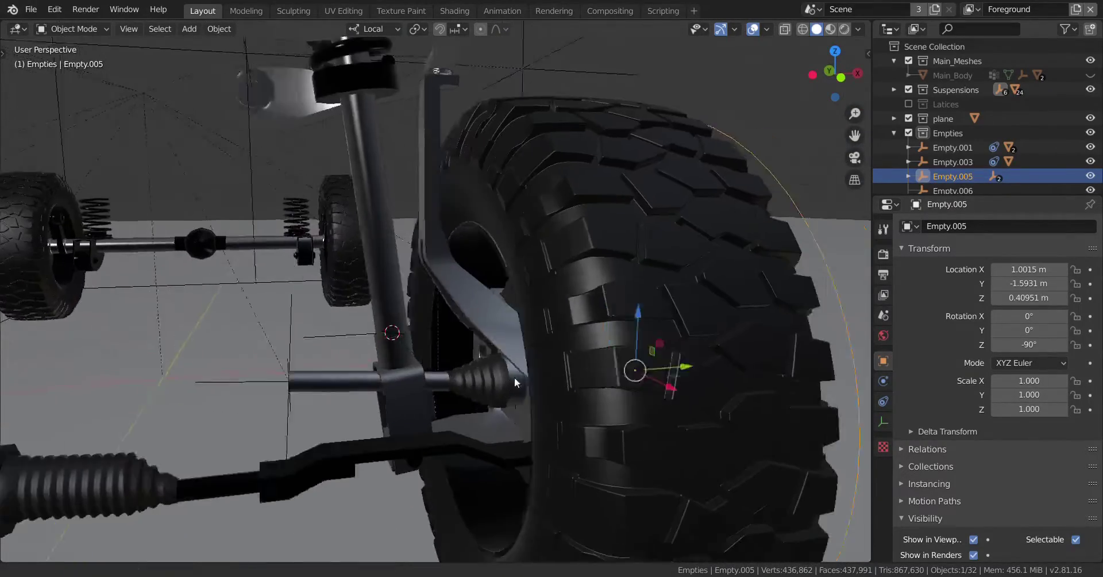
scroll(515, 377, "down", 4)
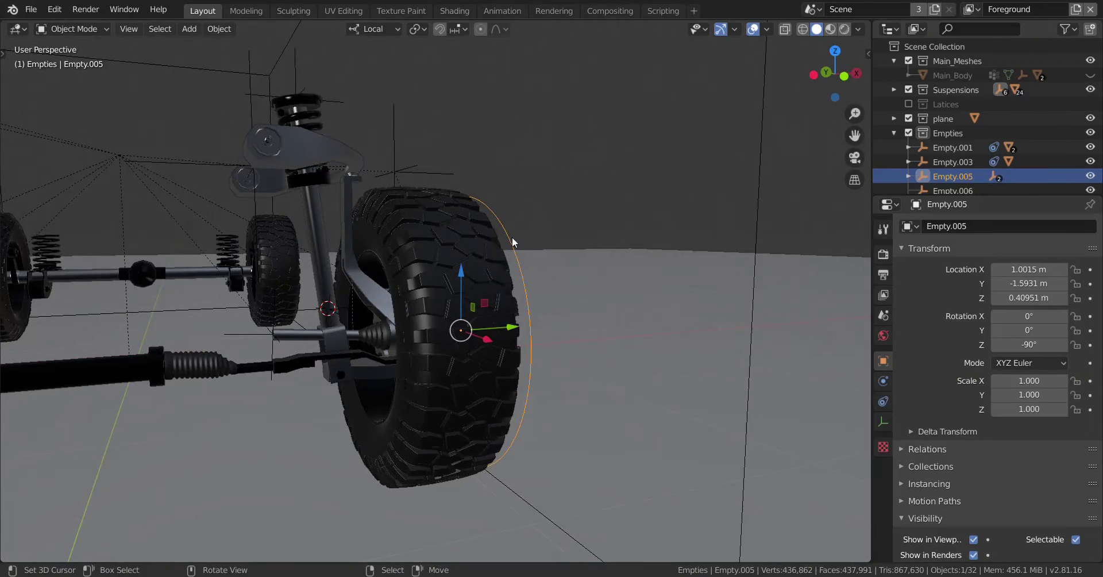
key("g")
key("z")
right_click(495, 298)
- Add a Limit Location constraint to Empty.005
middle_click_drag(648, 392, 632, 385)
scroll(632, 387, "up", 1)
left_click(883, 401)
left_click(982, 227)
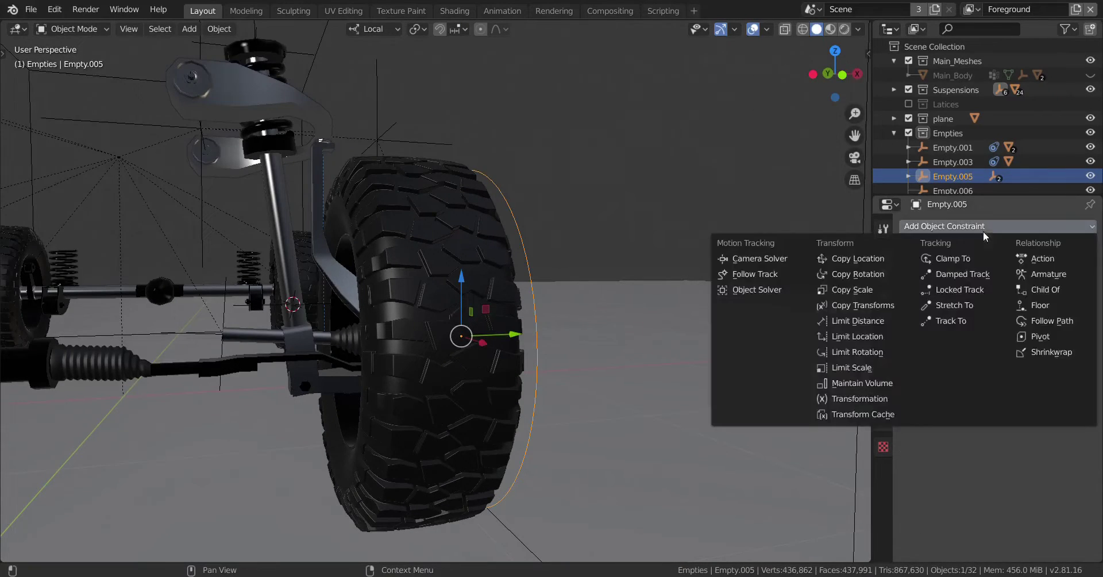
left_click(857, 337)
scroll(592, 332, "up", 2)
scroll(592, 331, "up", 2)
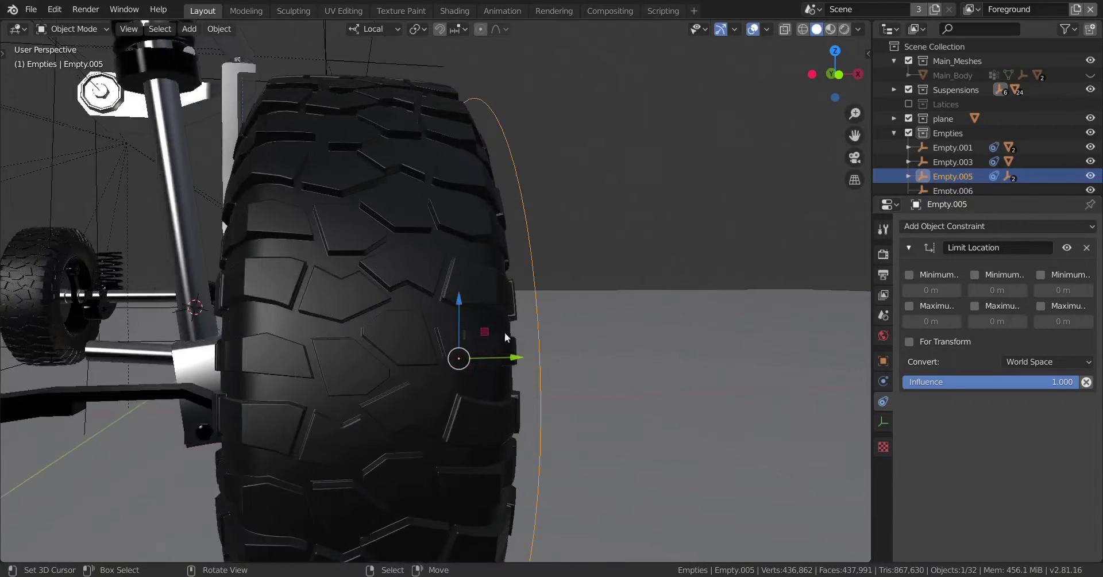
middle_click_drag(505, 332, 361, 303)
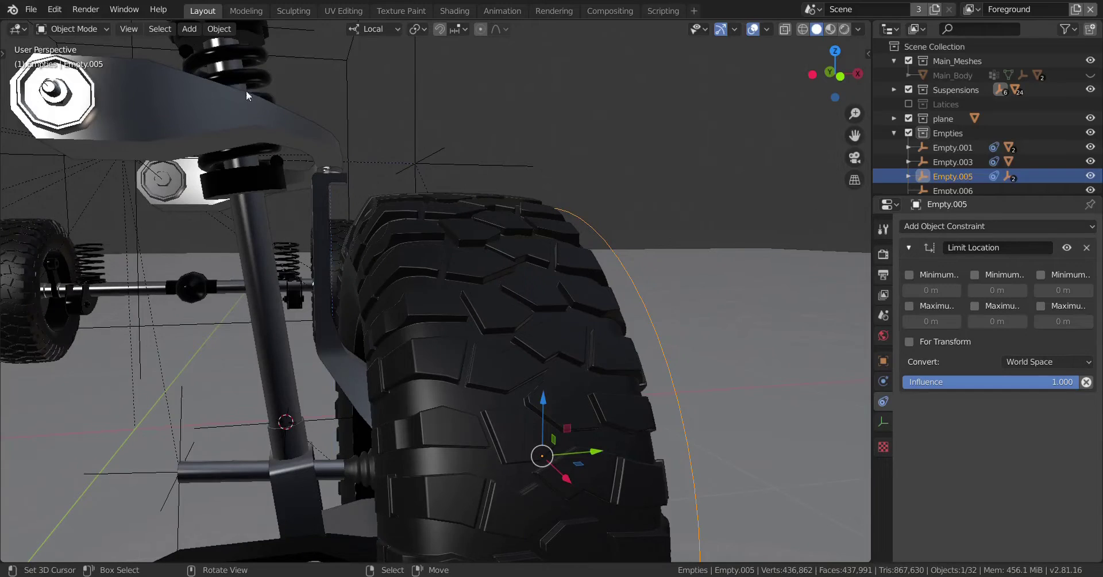
- Select the front-left spring and copy the minimum source Z location from its Transformation constraint
left_click(246, 71)
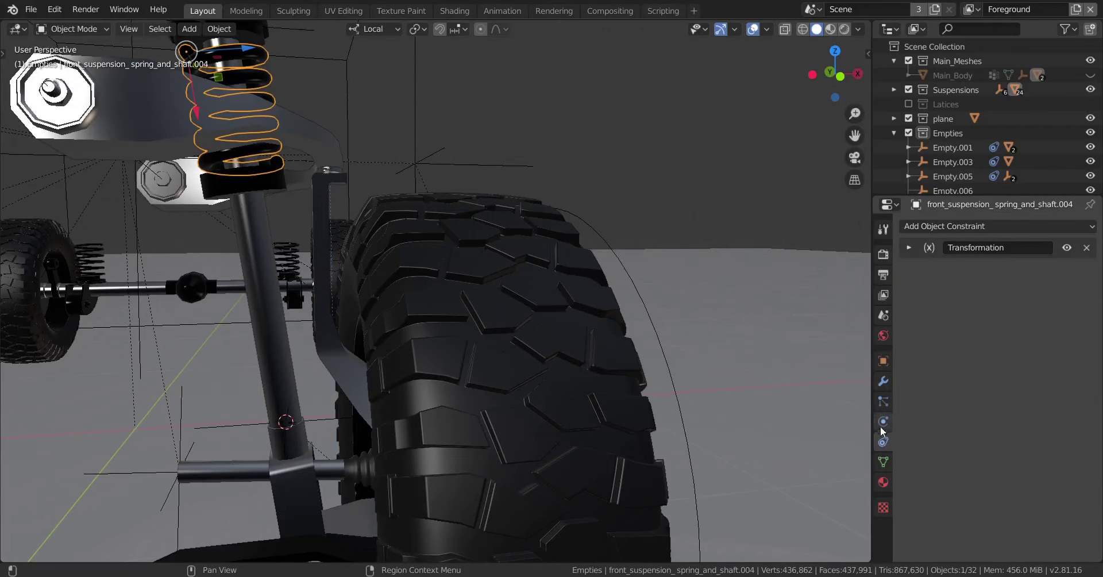
left_click(909, 247)
scroll(1000, 345, "down", 3)
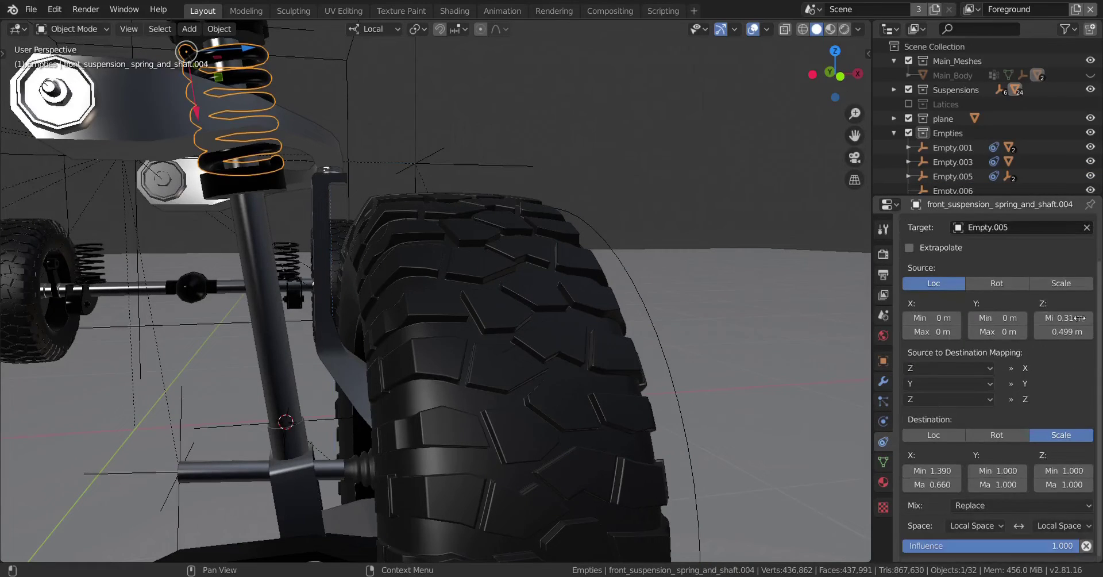
double_click(1066, 318)
left_click(749, 306)
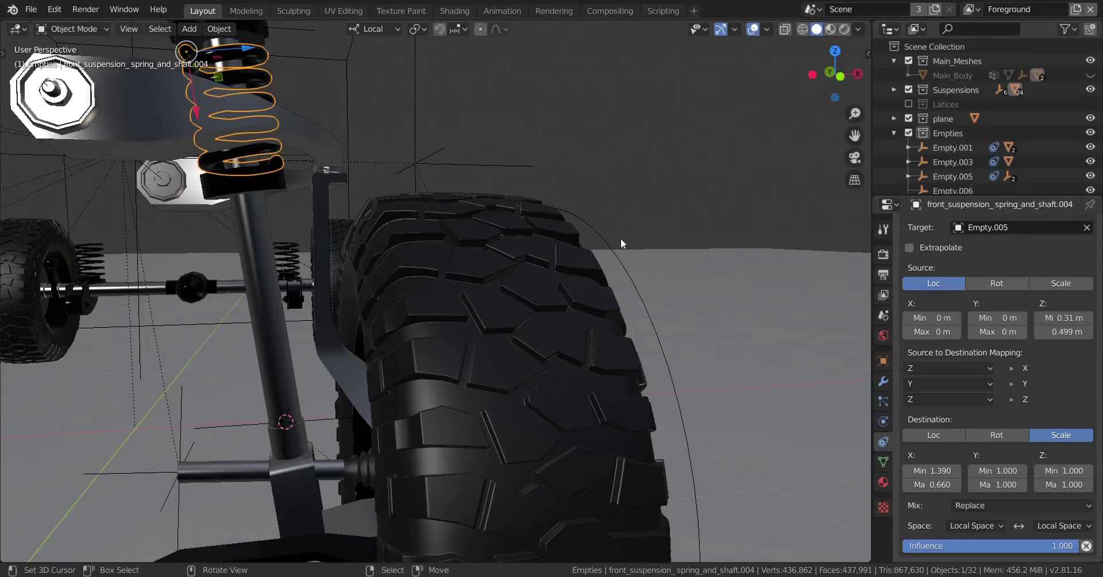
- Select Empty.005 and set its Limit Location constraint to Local Space
left_click(603, 240)
left_click(880, 362)
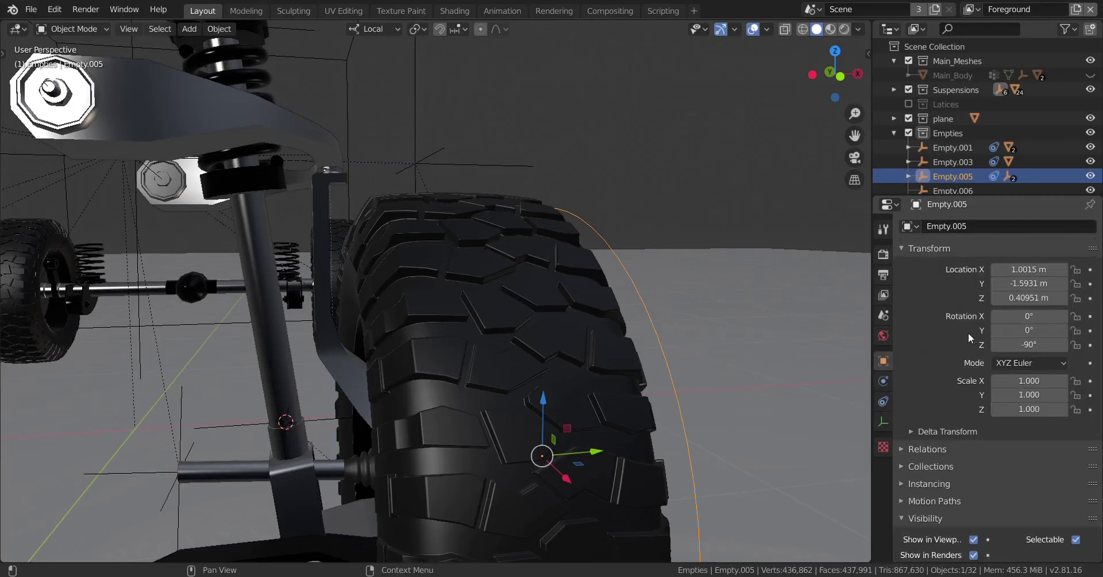
left_click(883, 401)
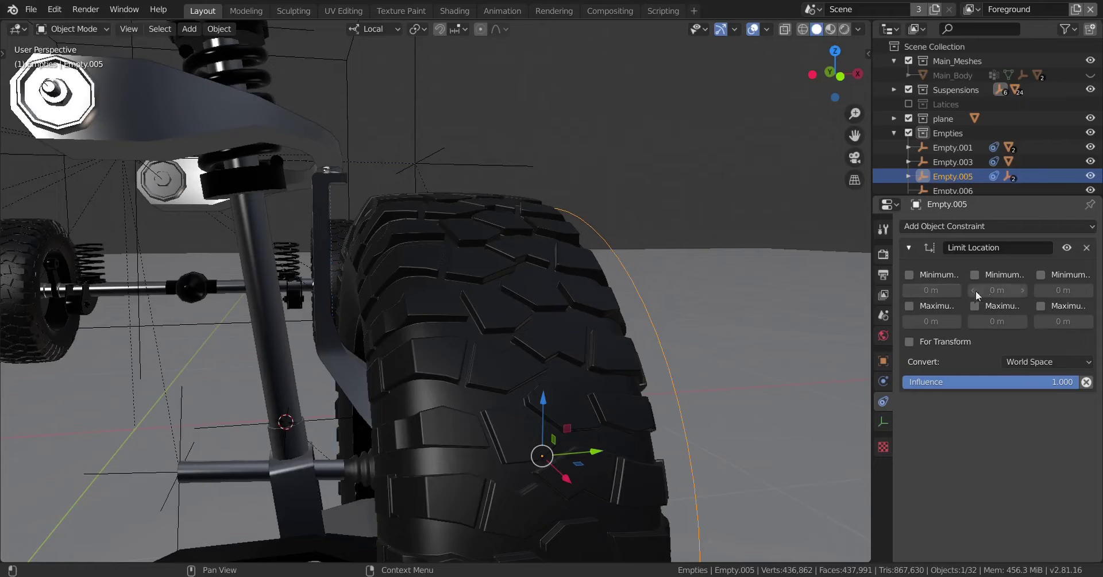
left_click(1030, 364)
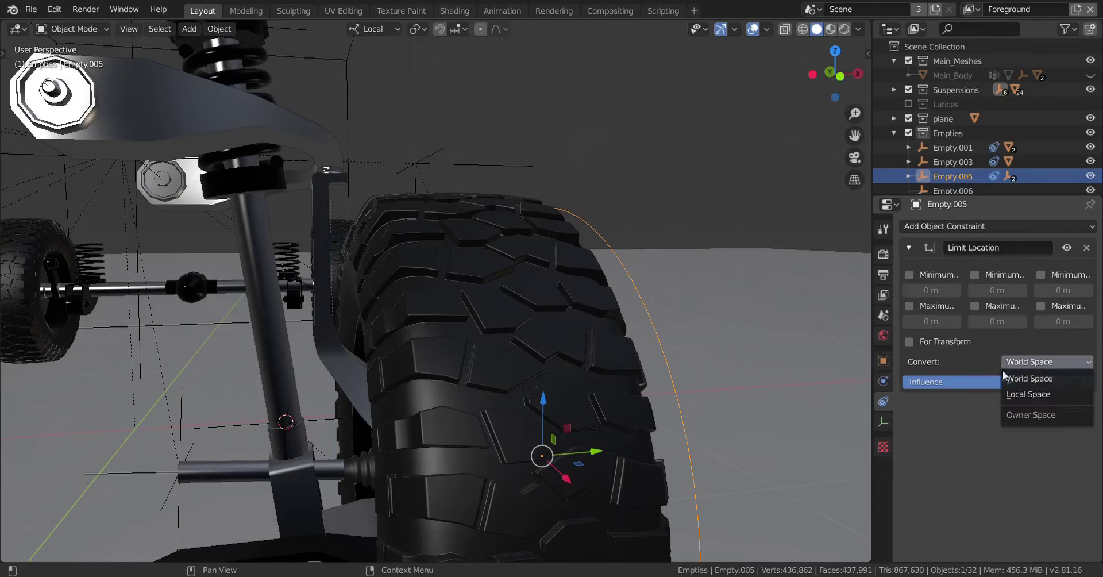
left_click(1028, 395)
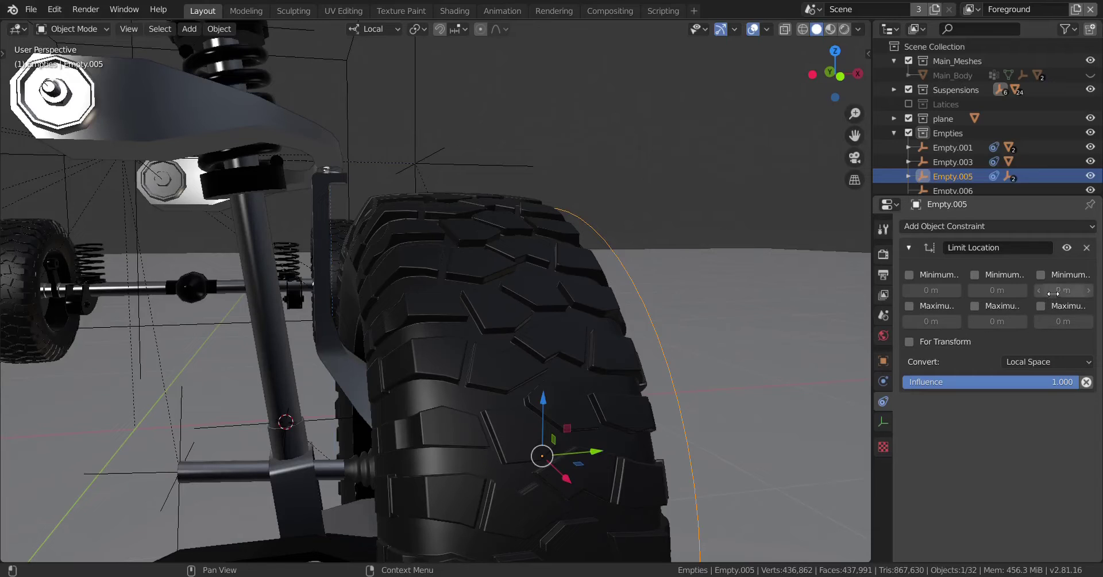
- Try switching the Minimum Z and Maximum Z limits of Empty.005 on and off to compare their effect
left_click(1042, 274)
left_click(1042, 306)
left_click(1048, 274)
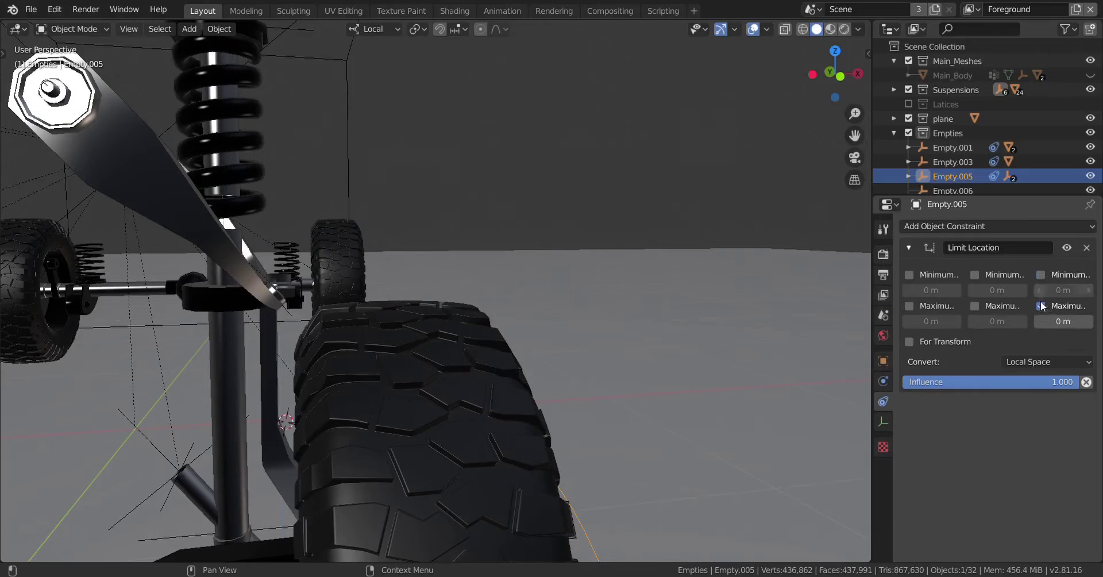
left_click(1040, 307)
left_click(1040, 307)
left_click(1040, 307)
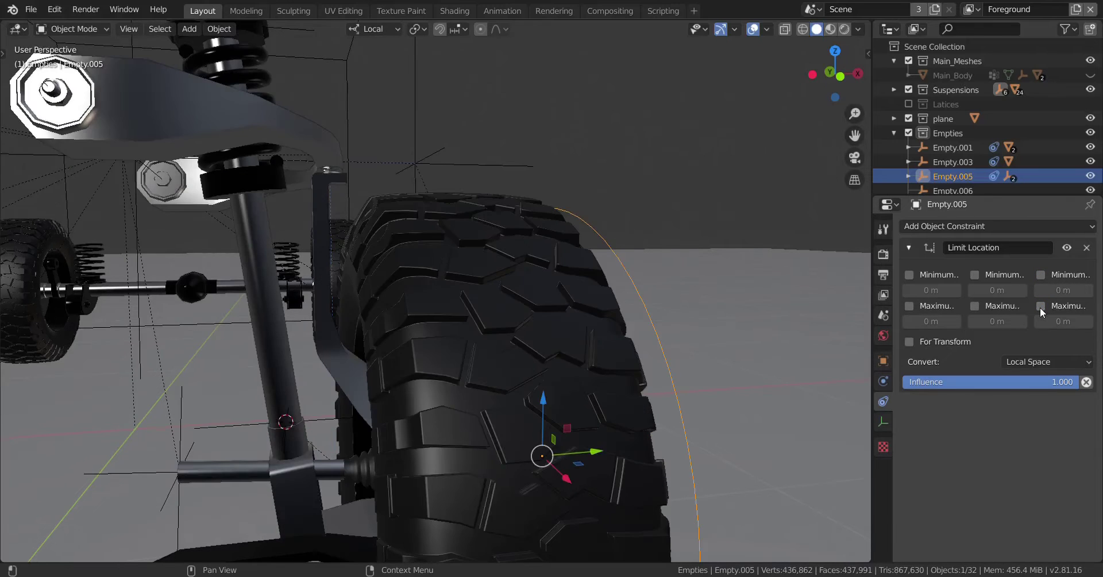
left_click(1040, 307)
left_click(1040, 307)
scroll(685, 303, "down", 3)
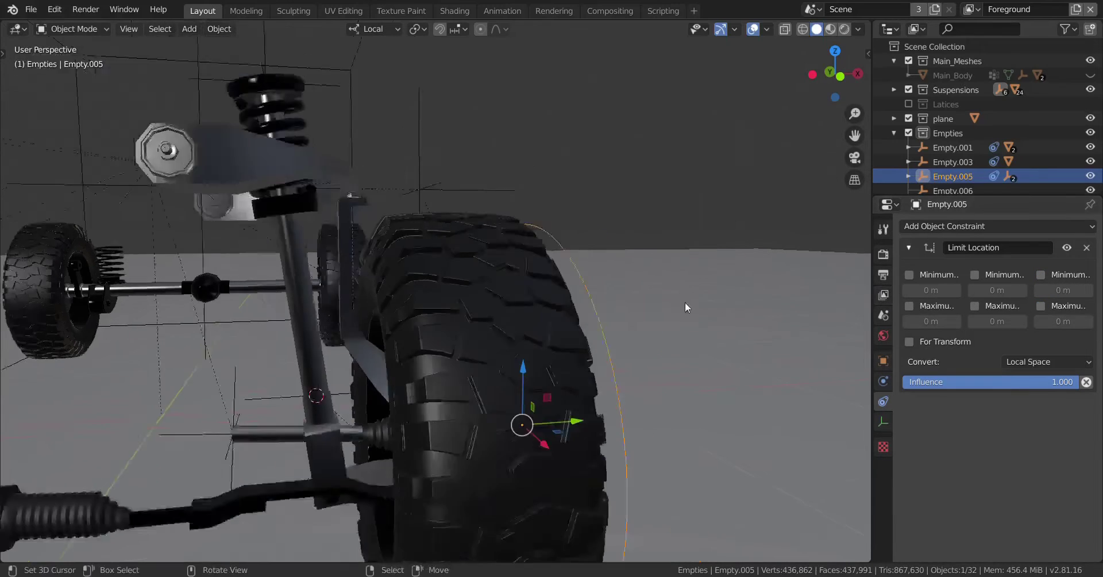
scroll(616, 308, "up", 1)
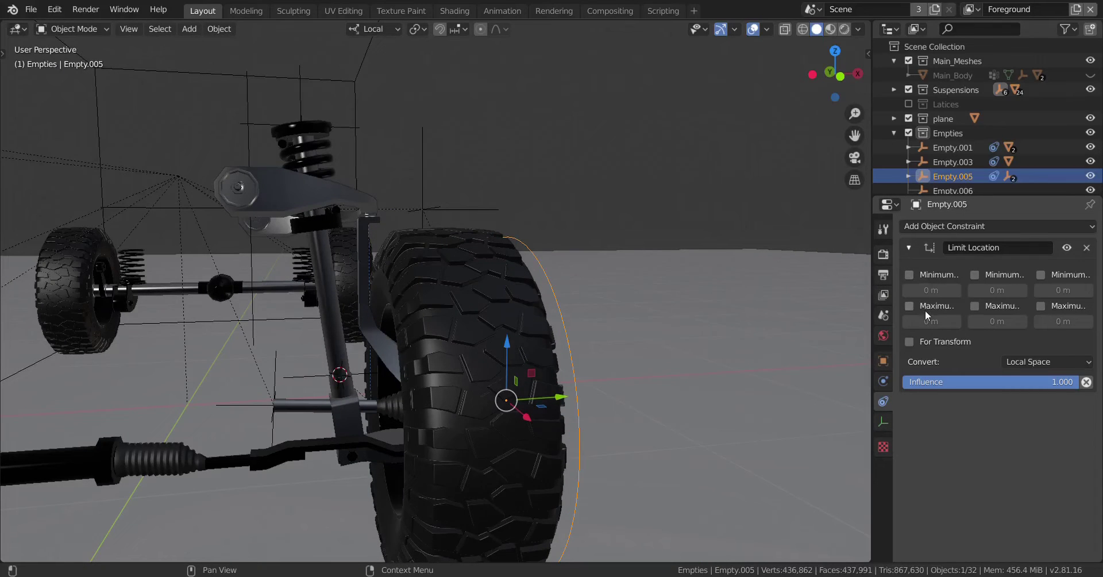
- Enable the Minimum Z and Maximum Z limits on Empty.005 and set Minimum Z to 0.309784 m
left_click(1047, 274)
left_click(1040, 305)
mouse_move(1054, 321)
left_mouse_down()
mouse_move(1078, 321)
mouse_move(1035, 321)
left_mouse_up()
scroll(652, 313, "up", 1)
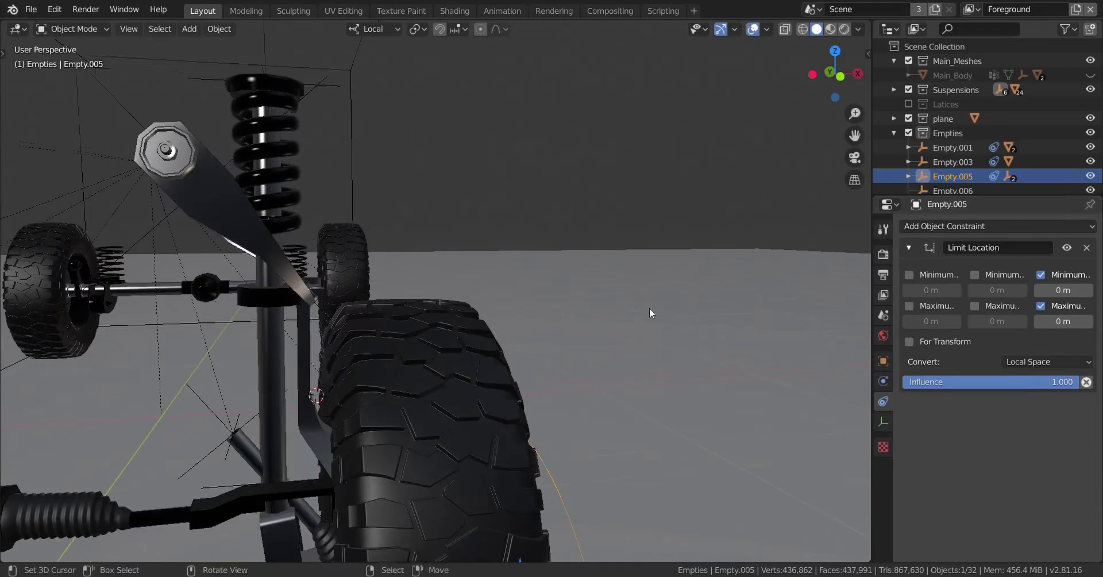
left_click(1073, 293)
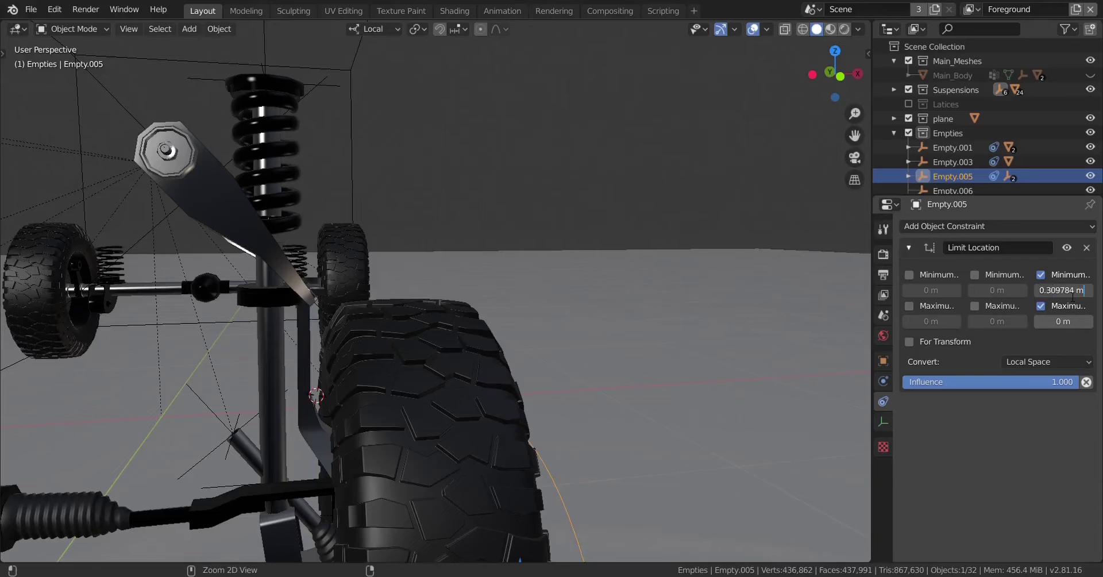
key("Return")
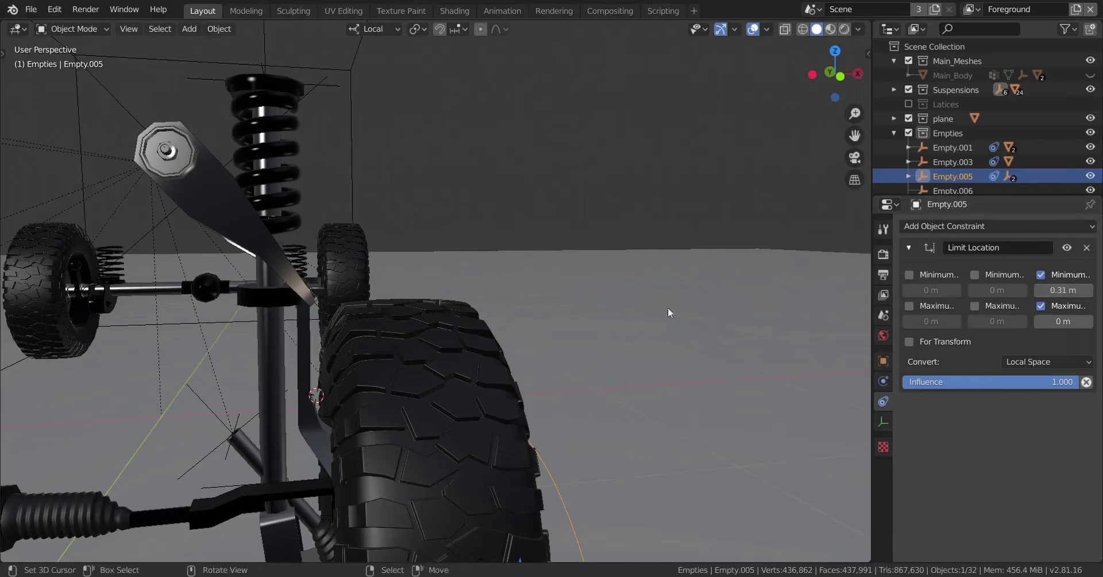
- Copy the maximum source Z from the spring's Transformation constraint and set Empty.005's Maximum Z limit to 0.49859 m
left_click(258, 155)
left_click(1074, 380)
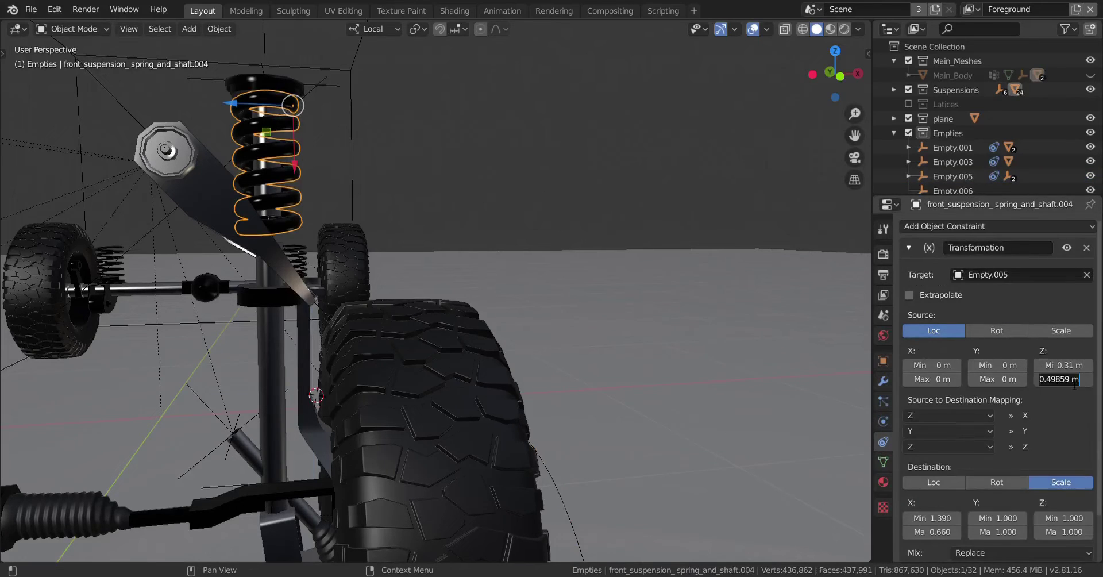
key("Return")
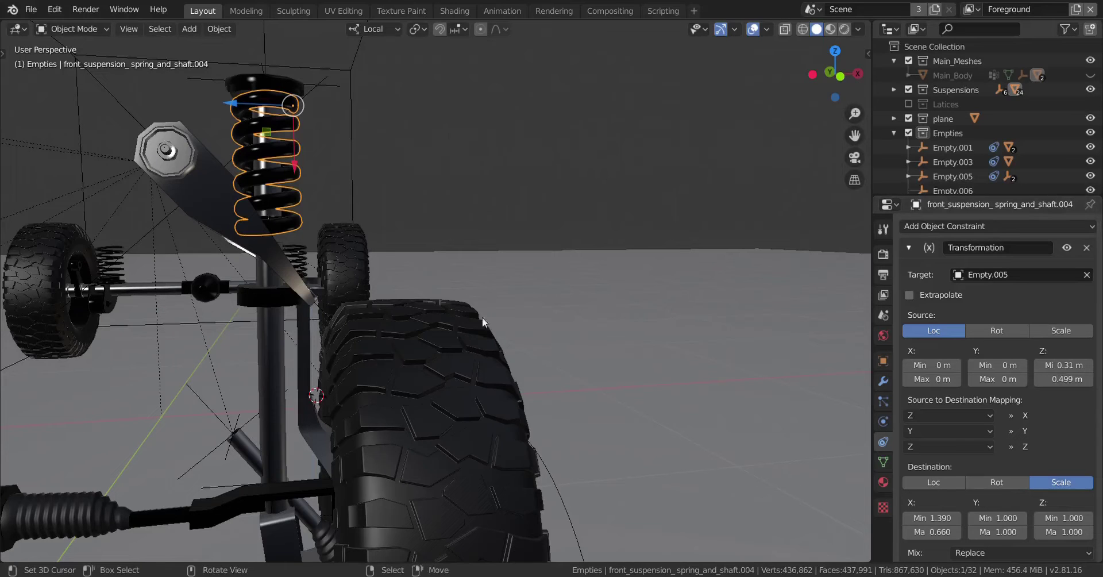
left_click(552, 491)
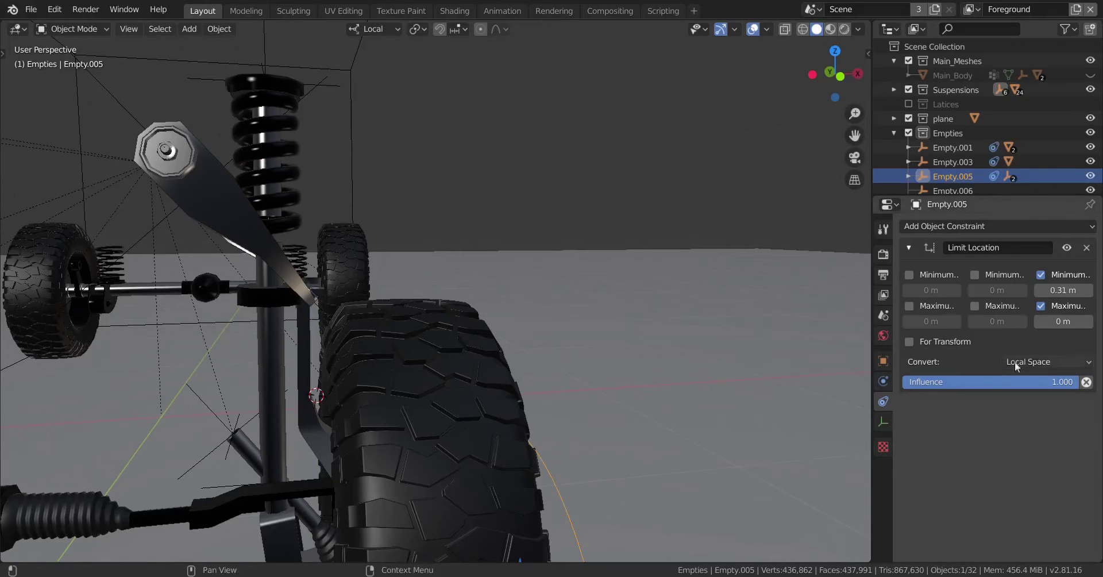
left_click(1066, 323)
type("0.49859 m")
key("Return")
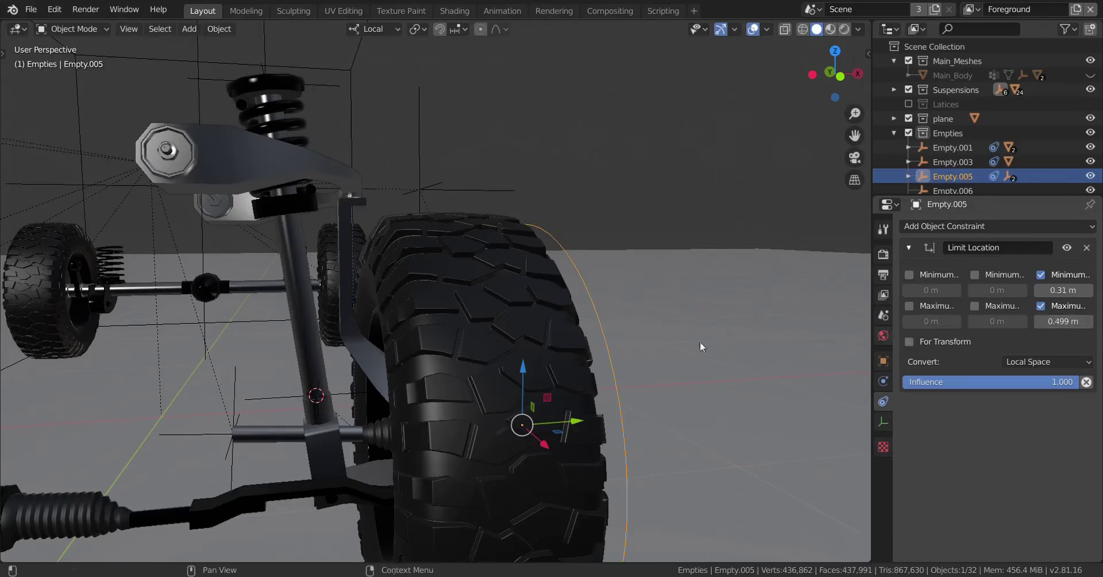
- Test the upper height limit by moving Empty.005 upward along its local Z axis
middle_click_drag(702, 345, 468, 356)
key("g")
key("z")
key("z")
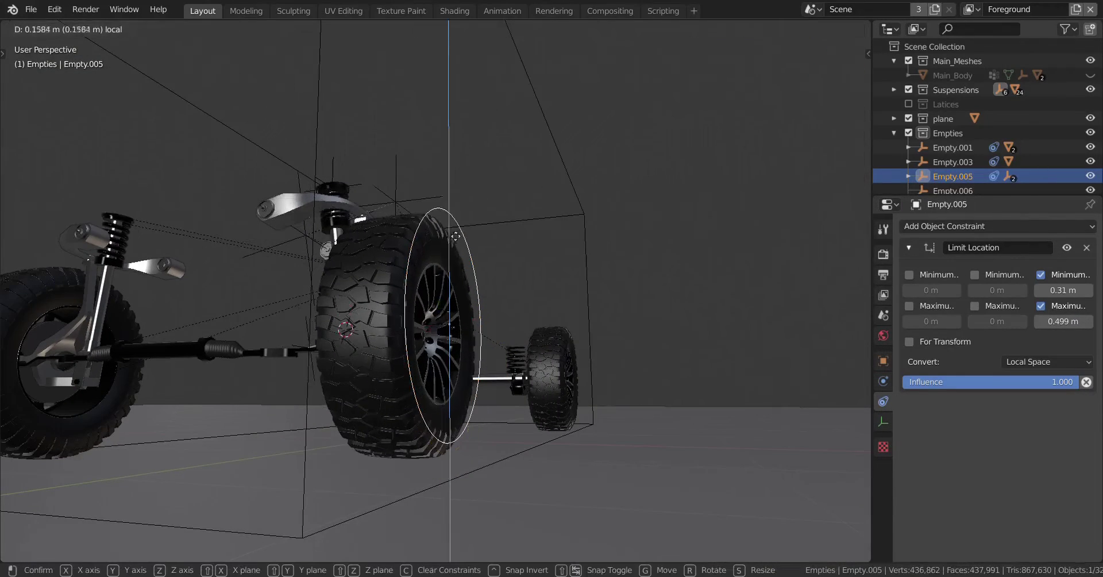
left_click(510, 247)
middle_click_drag(509, 247, 454, 279)
- Test the lower height limit by moving Empty.005 downward along local Z, and inspect the suspension up close
key("g")
key("z")
key("z")
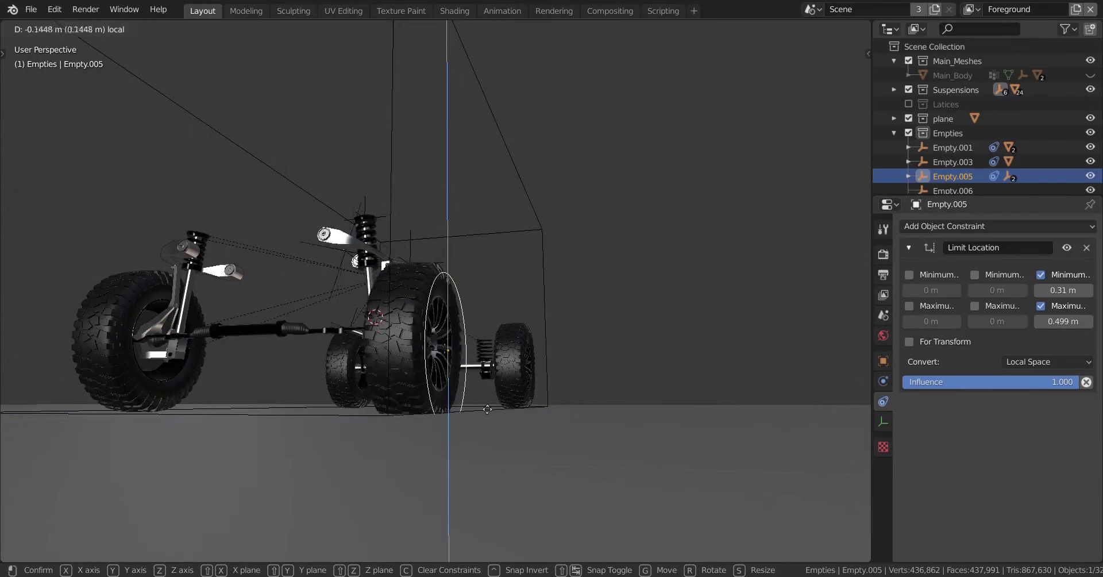
left_click(574, 235)
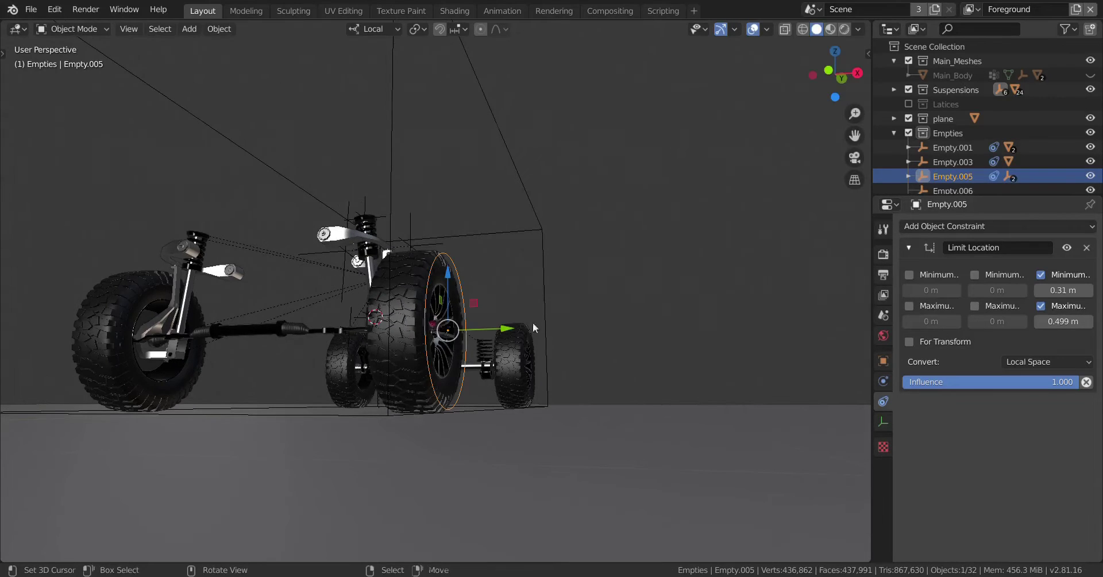
scroll(550, 343, "up", 4)
middle_click_drag(534, 323, 560, 348)
middle_click_drag(609, 381, 630, 384)
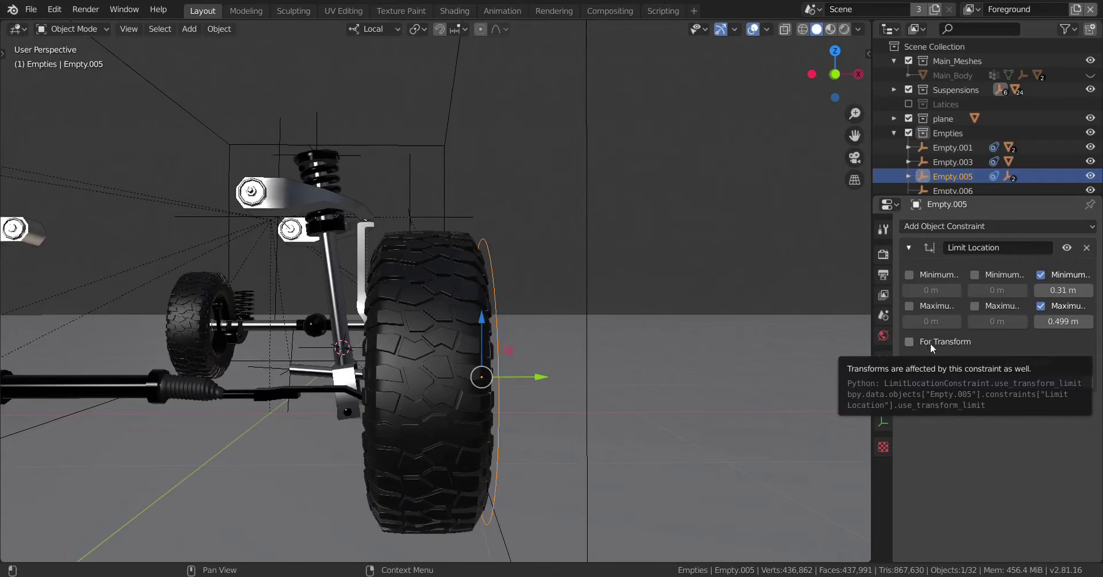
- Enable For Transform on Empty.005's Limit Location constraint and save the file
left_click(909, 344)
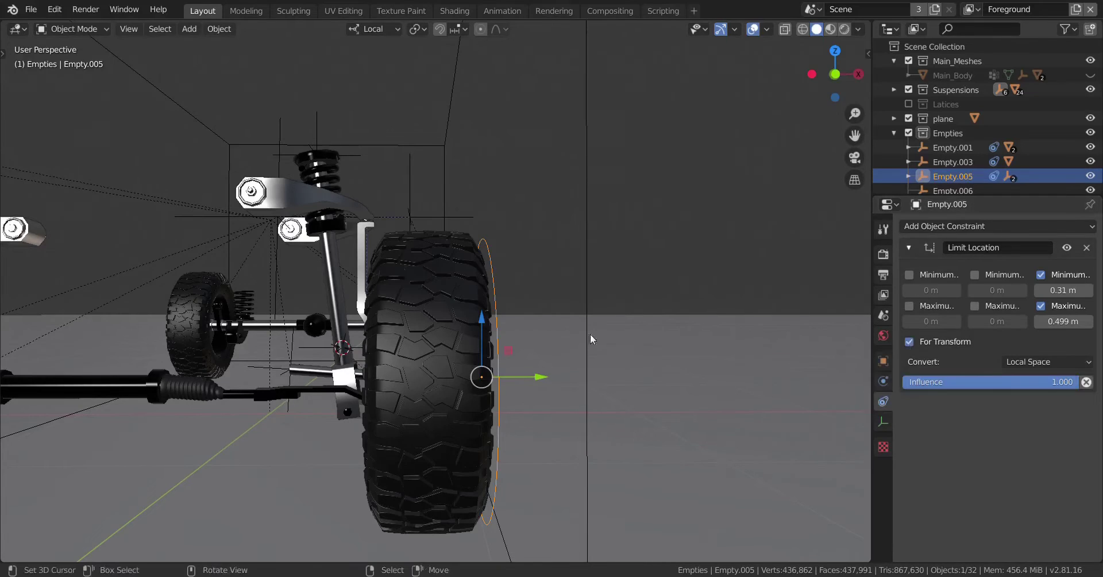
middle_click_drag(591, 334, 539, 313)
key("ctrl+s")
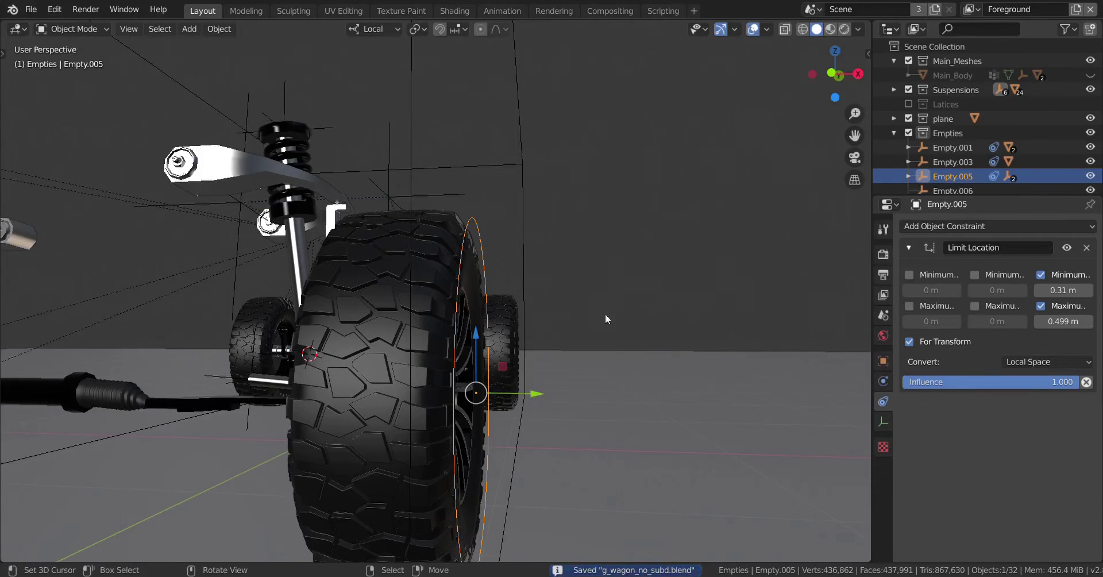
- Disable For Transform on Empty.005's Limit Location constraint
left_click(909, 342)
middle_click_drag(346, 295, 452, 301)
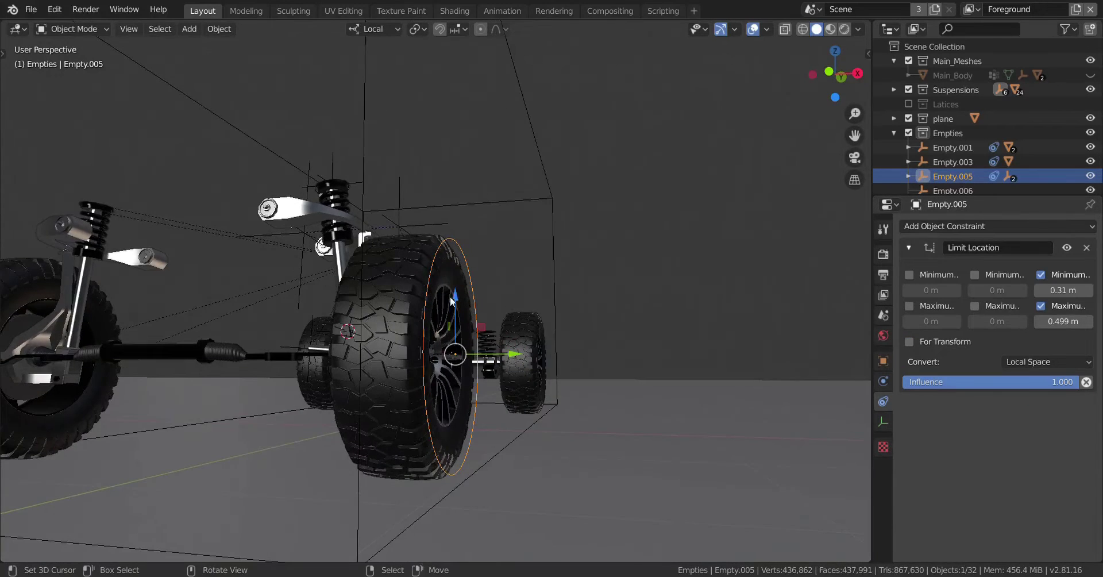
- Move Empty.005 far past its lower limit along local Z with For Transform disabled
scroll(481, 301, "down", 3)
scroll(467, 254, "down", 2)
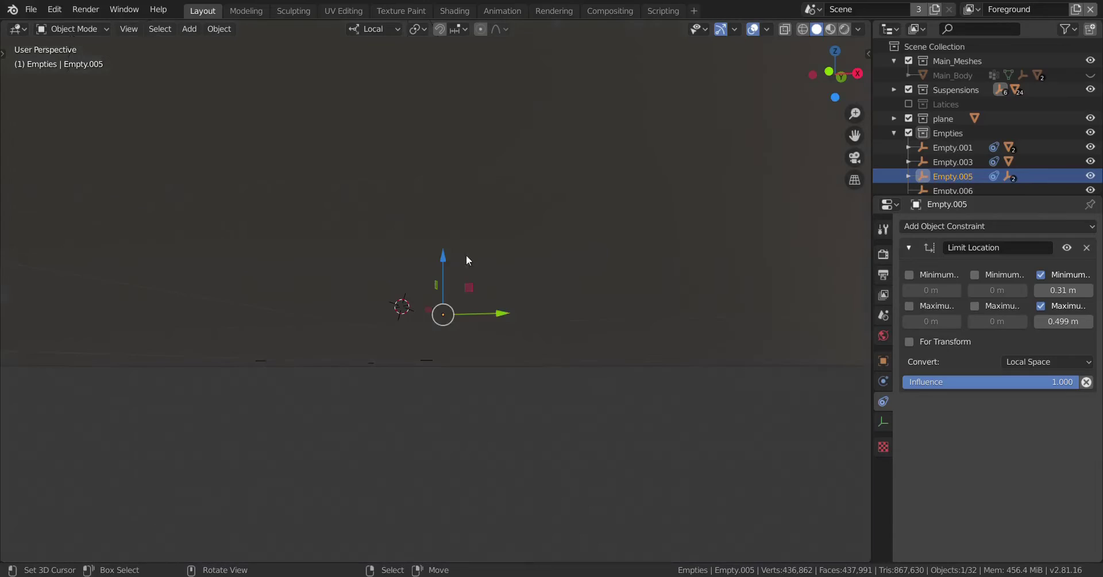
scroll(467, 254, "up", 1)
middle_click_drag(449, 257, 444, 270)
left_click_drag(445, 275, 474, 554)
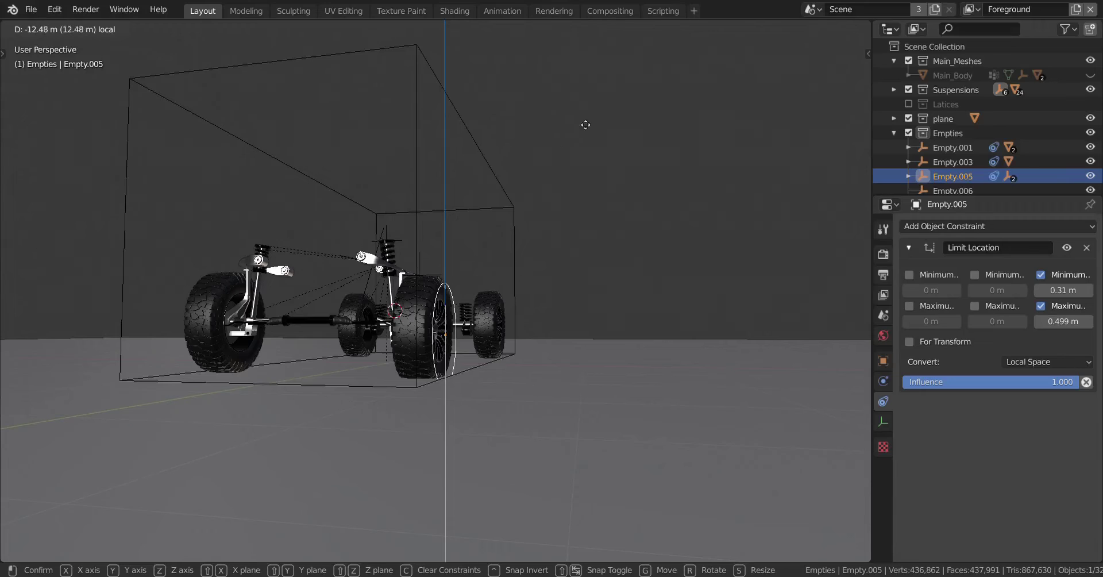
left_click(520, 334)
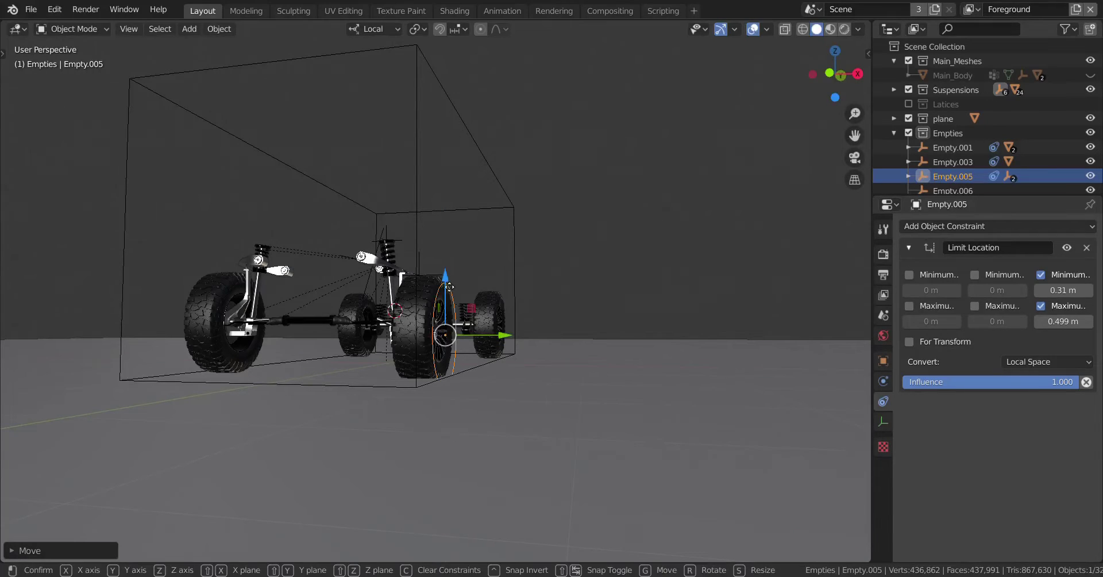
- Try moving Empty.005 along local Z again, and undo the moves and the disabling of For Transform
left_click_drag(446, 281, 489, 306)
scroll(481, 352, "up", 2)
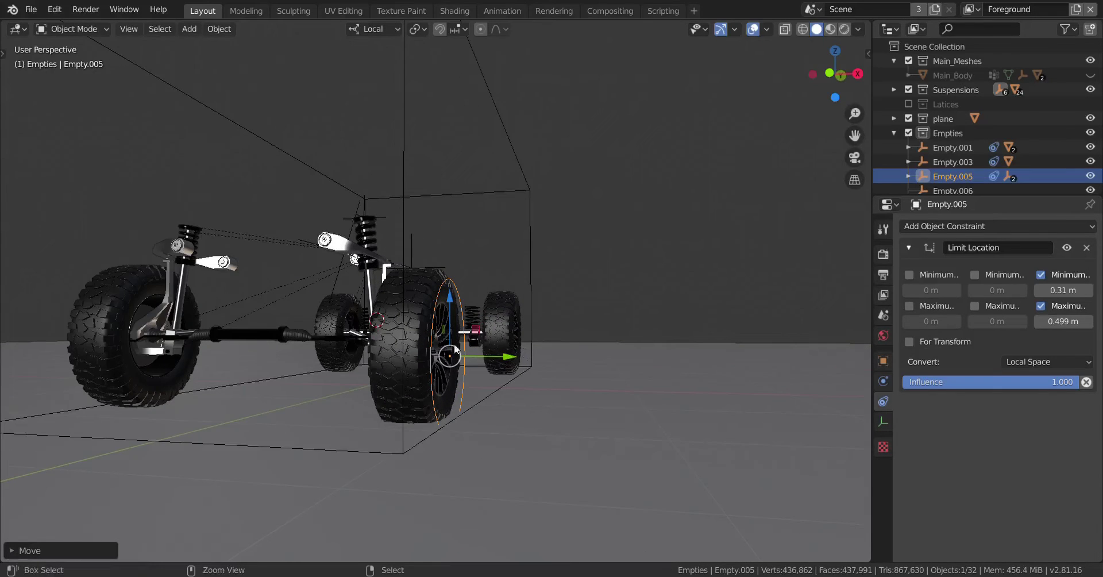
key("ctrl+z")
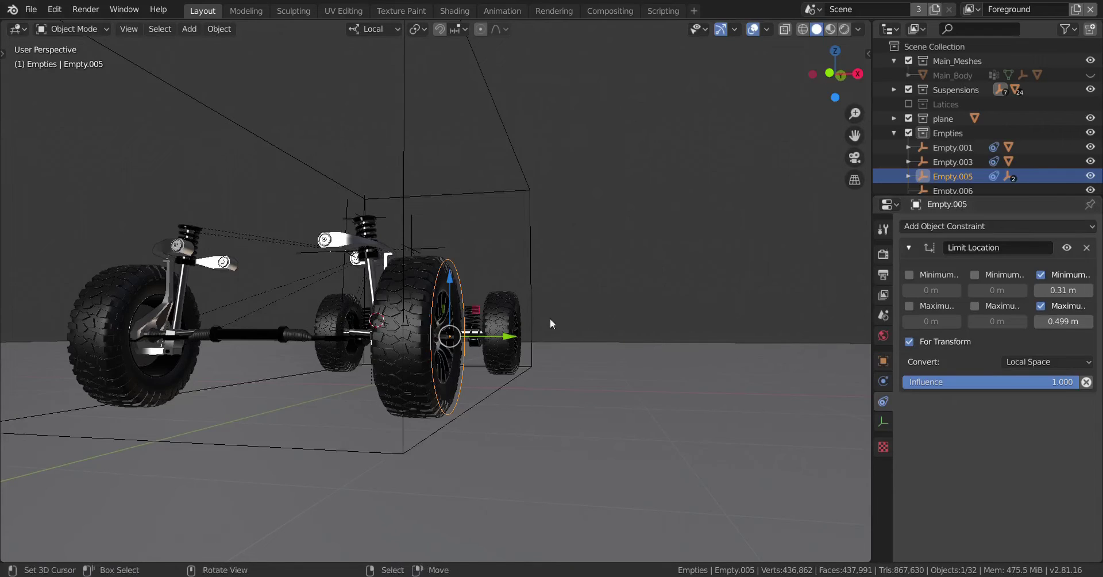
- Move Empty.005 down past its lower limit along local Z with For Transform enabled
scroll(547, 320, "down", 2)
key("g")
key("z")
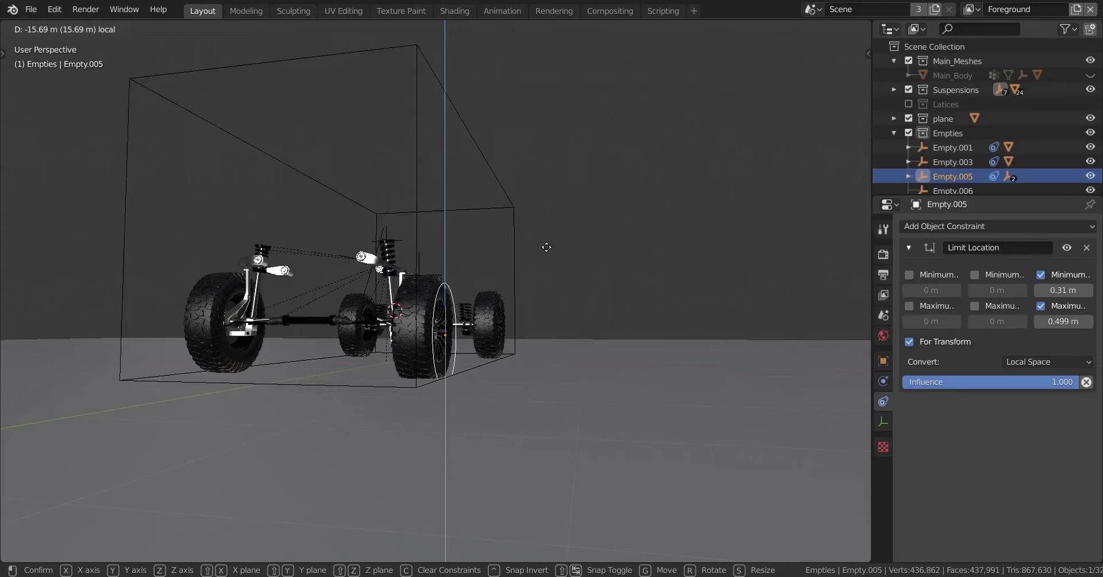
left_click(548, 537)
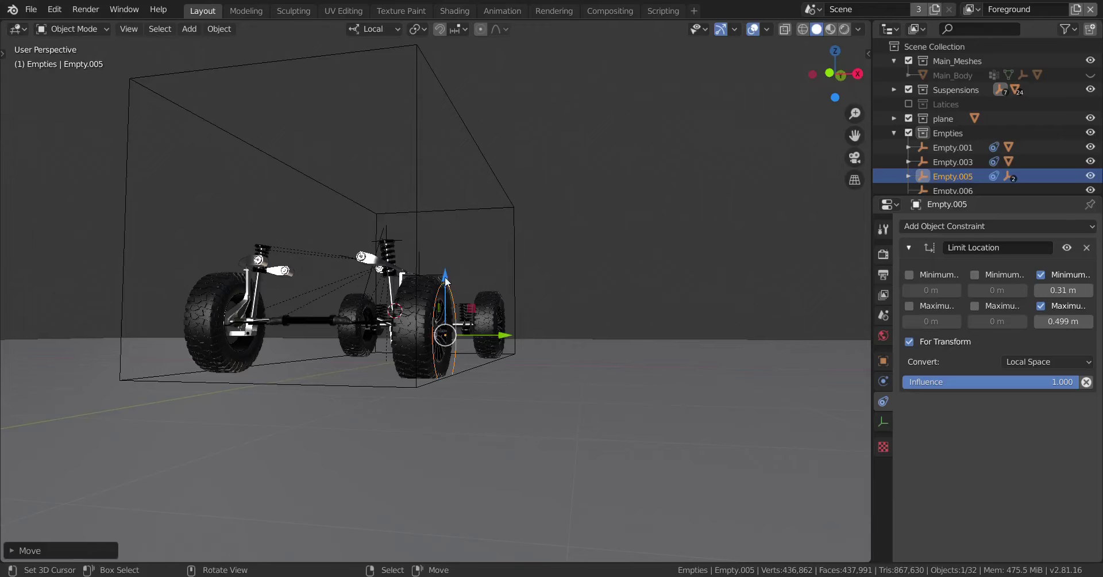
- Try raising Empty.005 along local Z from its lowered position, cancel the move, and undo the previous downward move
key("g")
key("z")
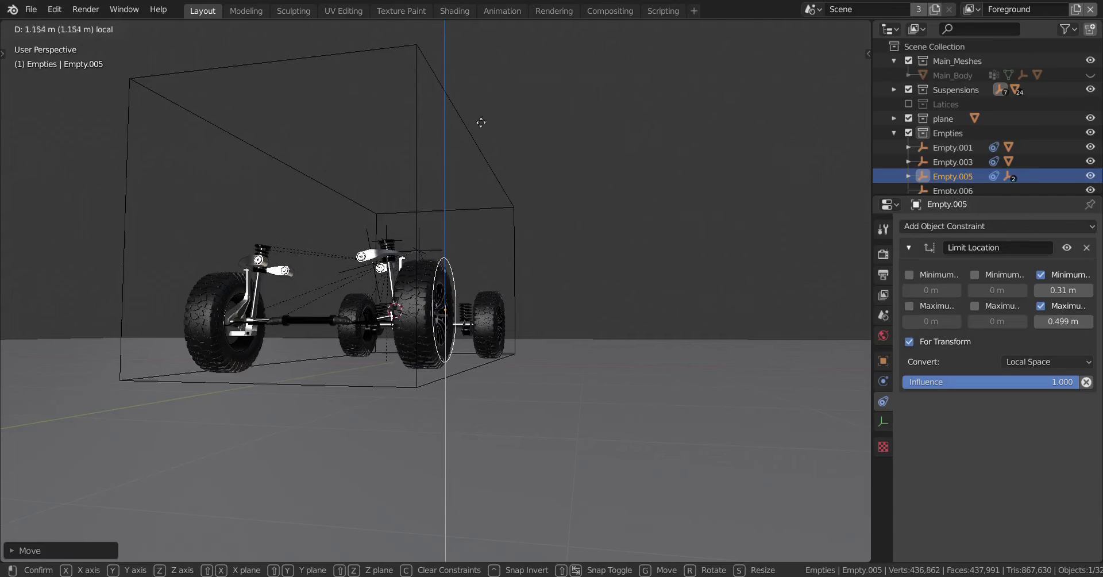
right_click(526, 77)
scroll(483, 270, "up", 2)
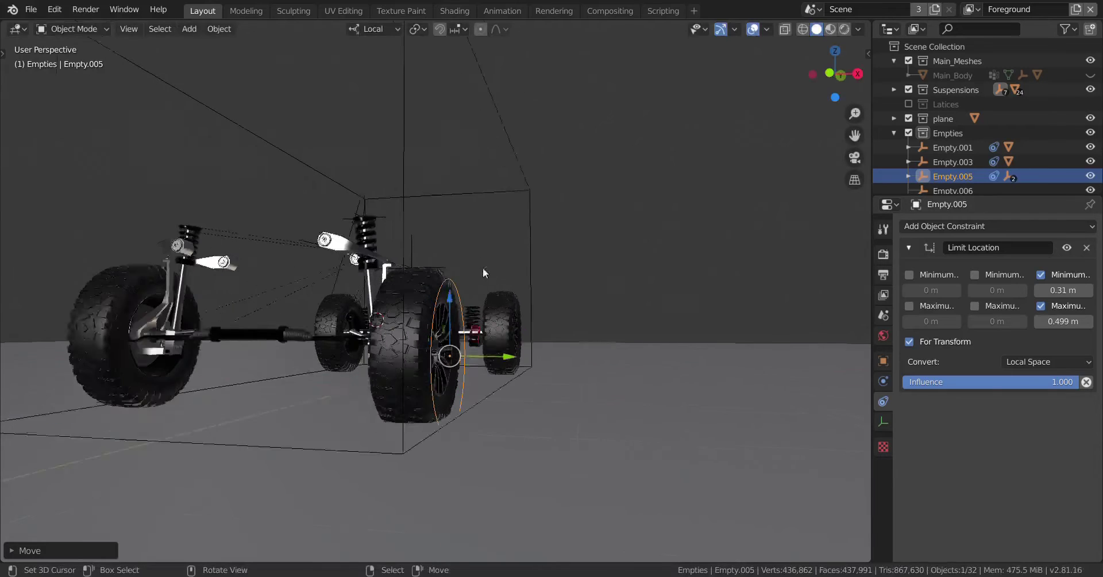
key("ctrl+z")
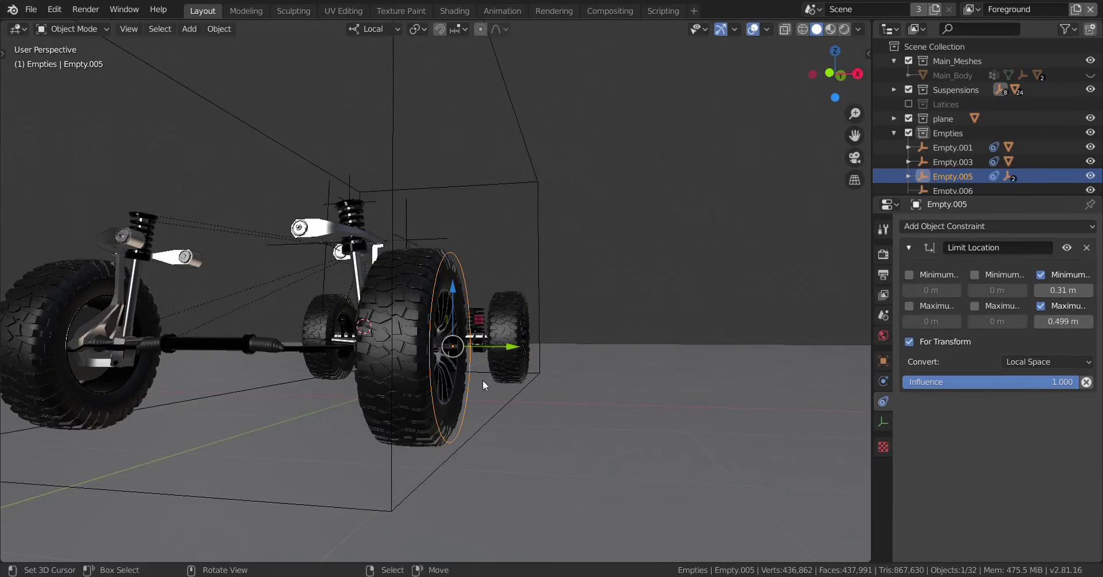
- Test Empty.005's travel along local Z, cancel the move, and inspect the inner side of the wheel hub
middle_click_drag(483, 379, 517, 332)
key("g")
key("z")
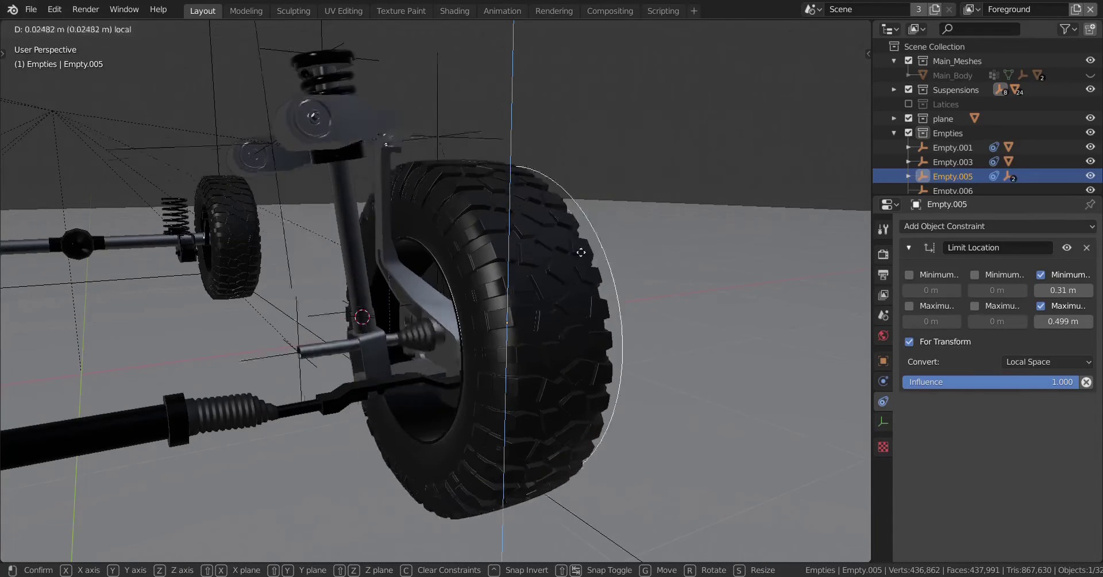
right_click(577, 205)
middle_click_drag(395, 283, 540, 258)
scroll(621, 298, "up", 2)
scroll(513, 257, "up", 1)
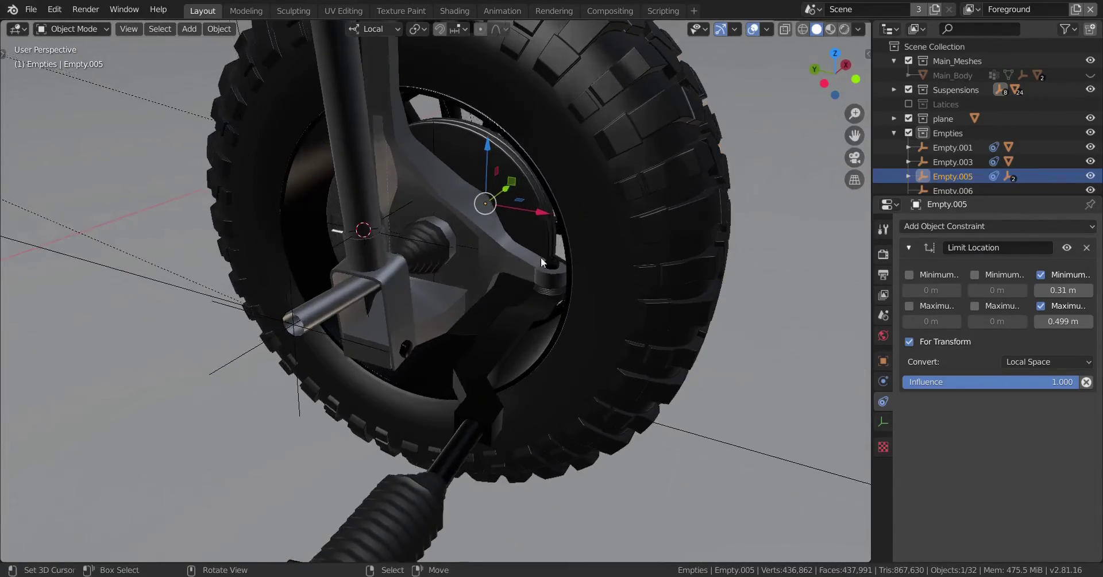
mouse_move(490, 153)
left_mouse_down()
mouse_move(488, 190)
mouse_move(492, 156)
left_mouse_up()
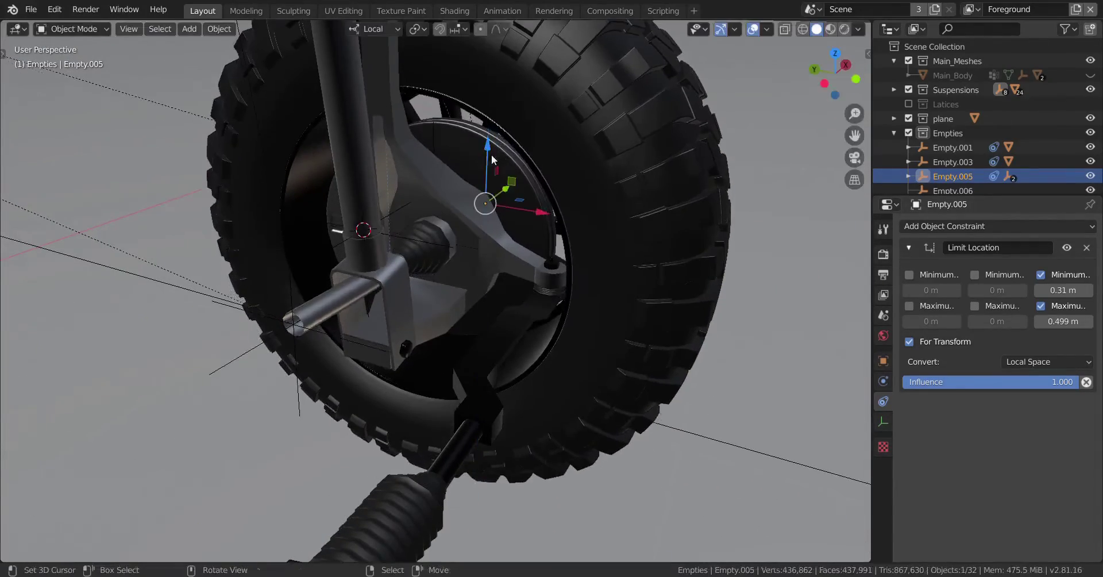
- Select Steering_Rack_Mechanism and examine how its tie rods meet the front wheel hubs
left_click(495, 367)
scroll(494, 349, "down", 3)
middle_click_drag(495, 350, 603, 337)
scroll(512, 361, "up", 2)
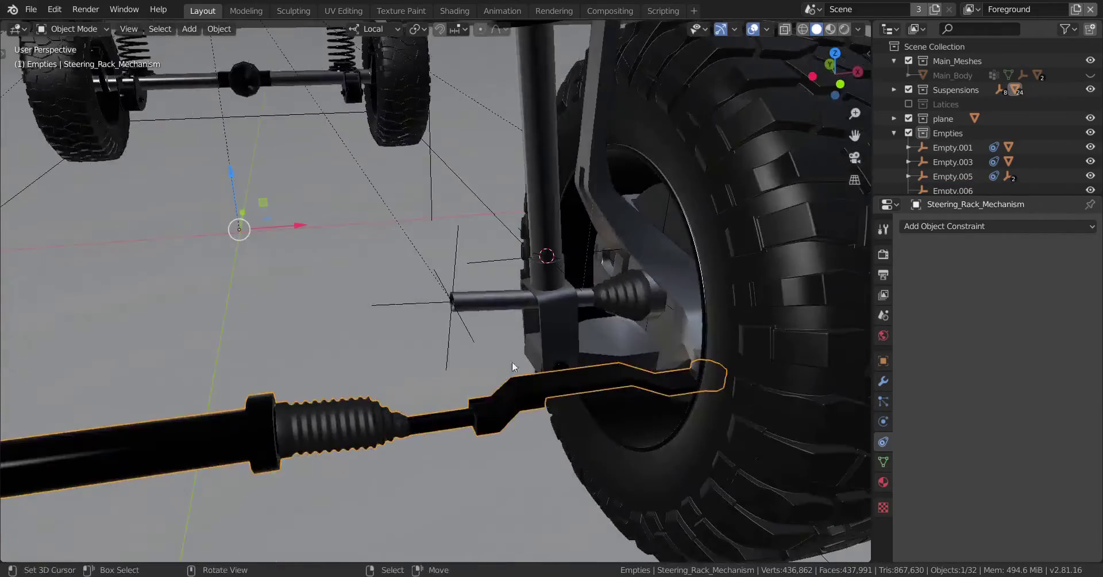
scroll(525, 376, "down", 4)
middle_click_drag(524, 376, 567, 364)
scroll(516, 377, "up", 4)
scroll(530, 349, "down", 3)
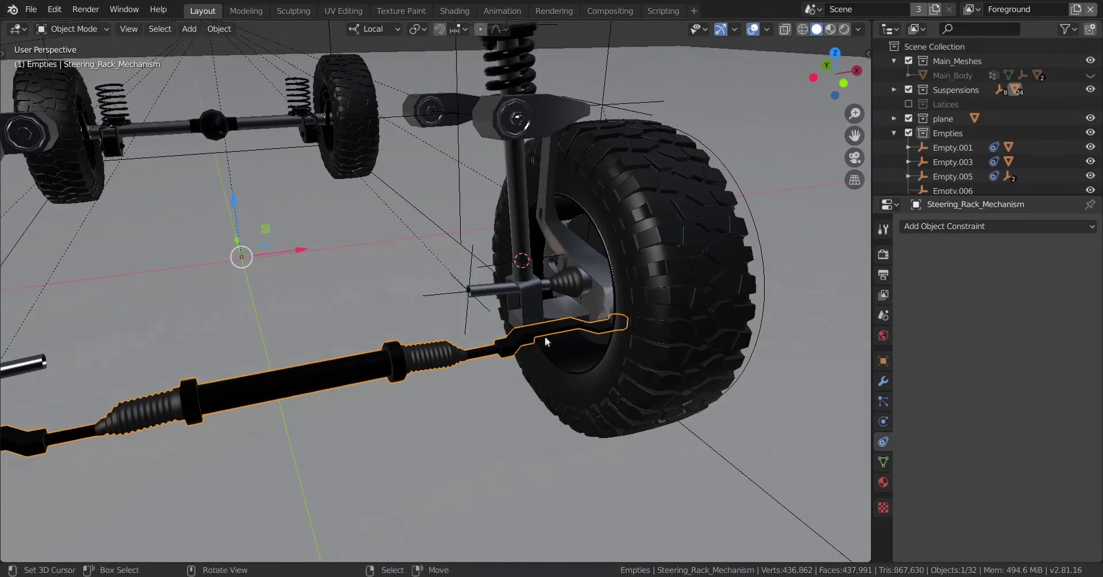
scroll(549, 300, "up", 3)
scroll(554, 285, "down", 4)
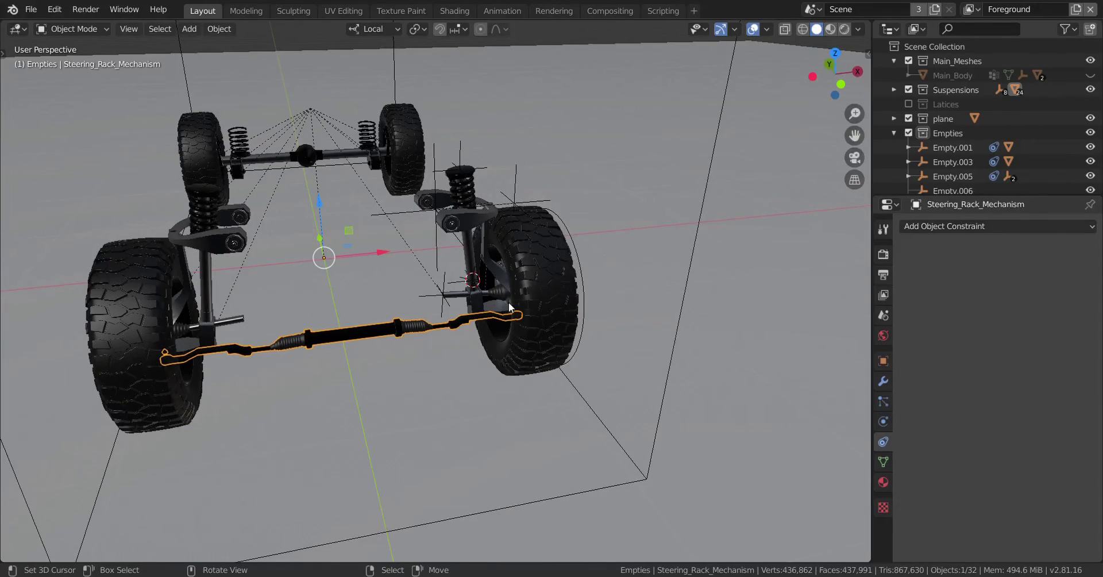
scroll(529, 294, "up", 2)
- Try rotating Front_Wheel_Horb.001 about its local Z axis to test the wheel's steering
left_click(534, 267)
key("r")
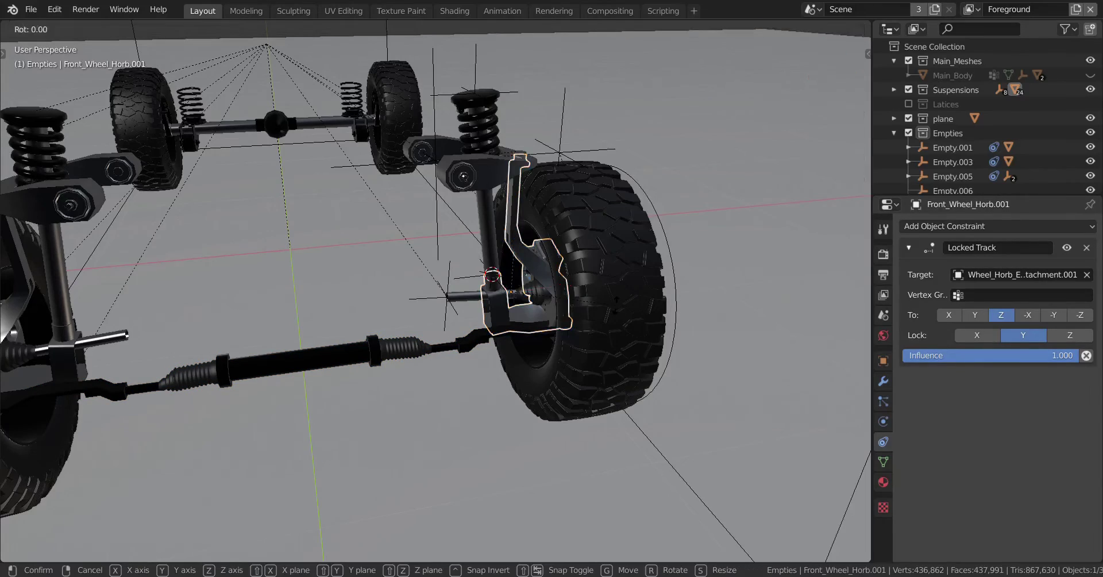
key("z")
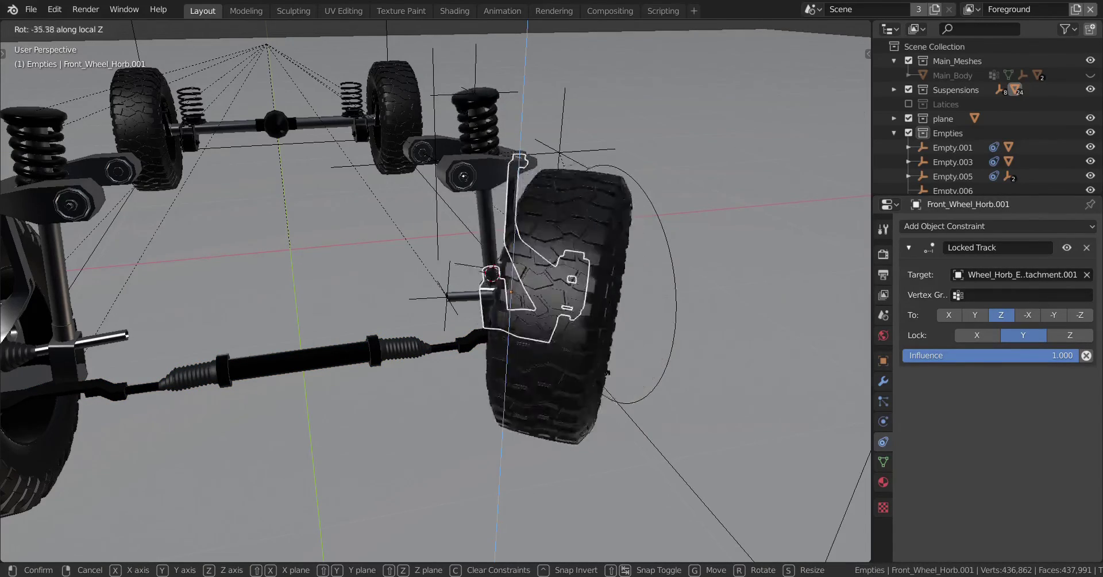
left_click(653, 304)
- Examine Front_Wheel_Horb.001 and its joint with the steering rack up close and from the front
middle_click_drag(653, 304, 525, 265)
key("KP_Decimal")
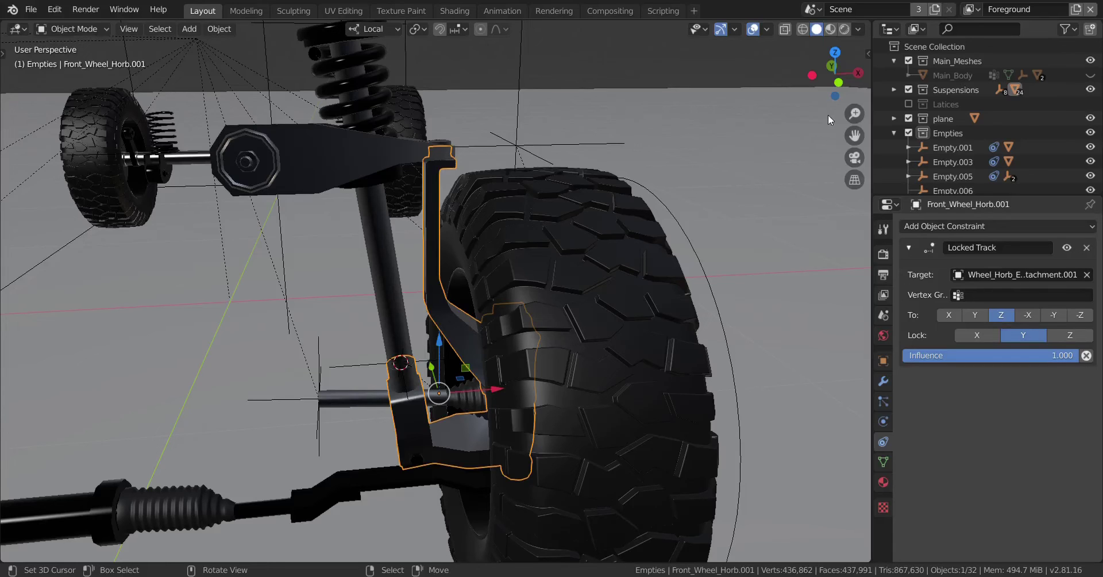
scroll(535, 253, "down", 5)
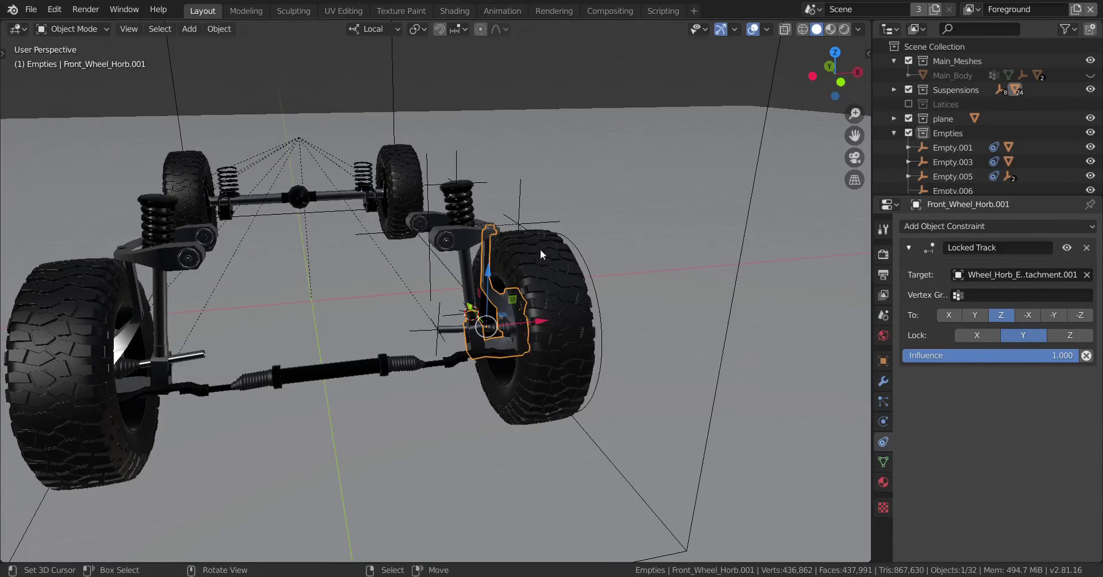
scroll(540, 249, "up", 5)
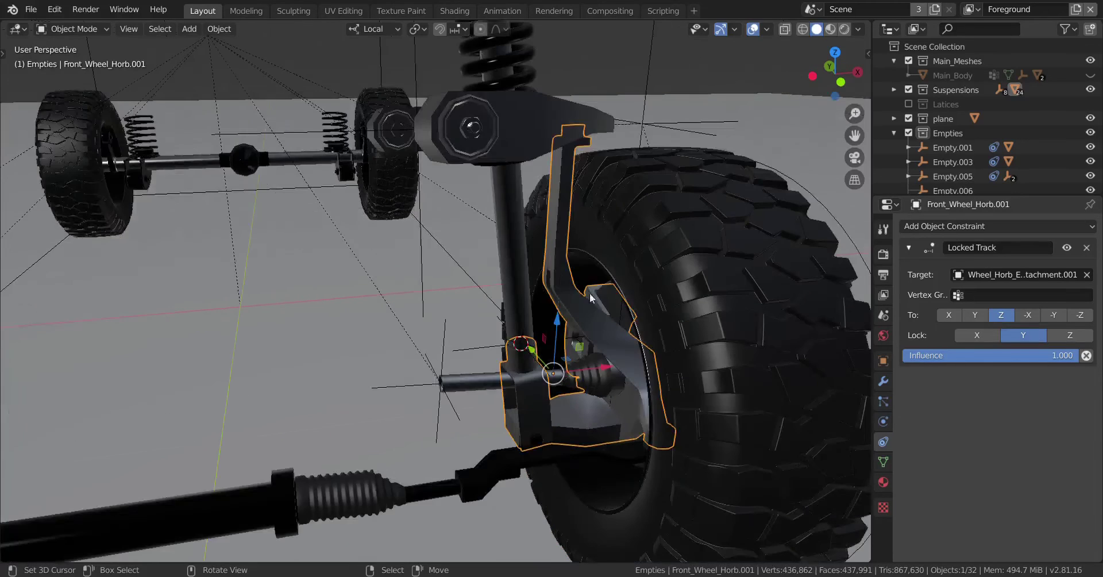
middle_click_drag(589, 293, 571, 311)
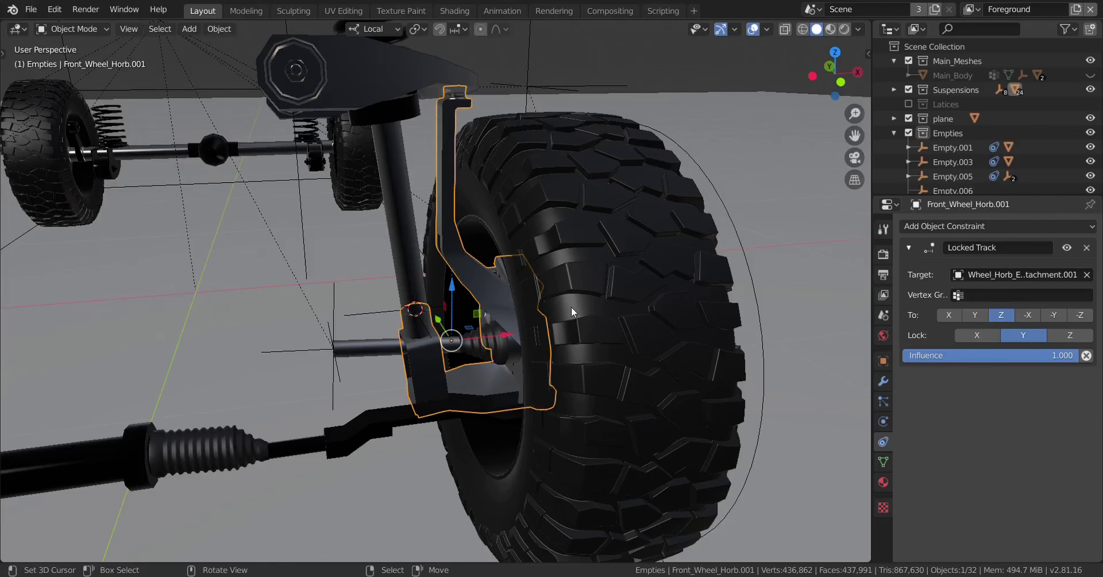
scroll(564, 293, "down", 5)
middle_click_drag(562, 294, 537, 292)
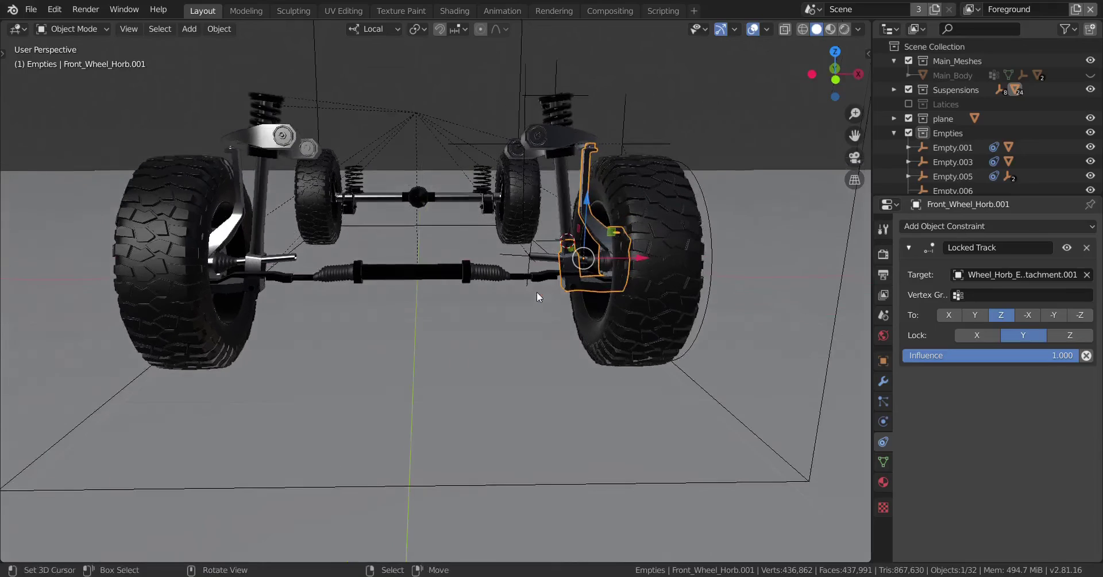